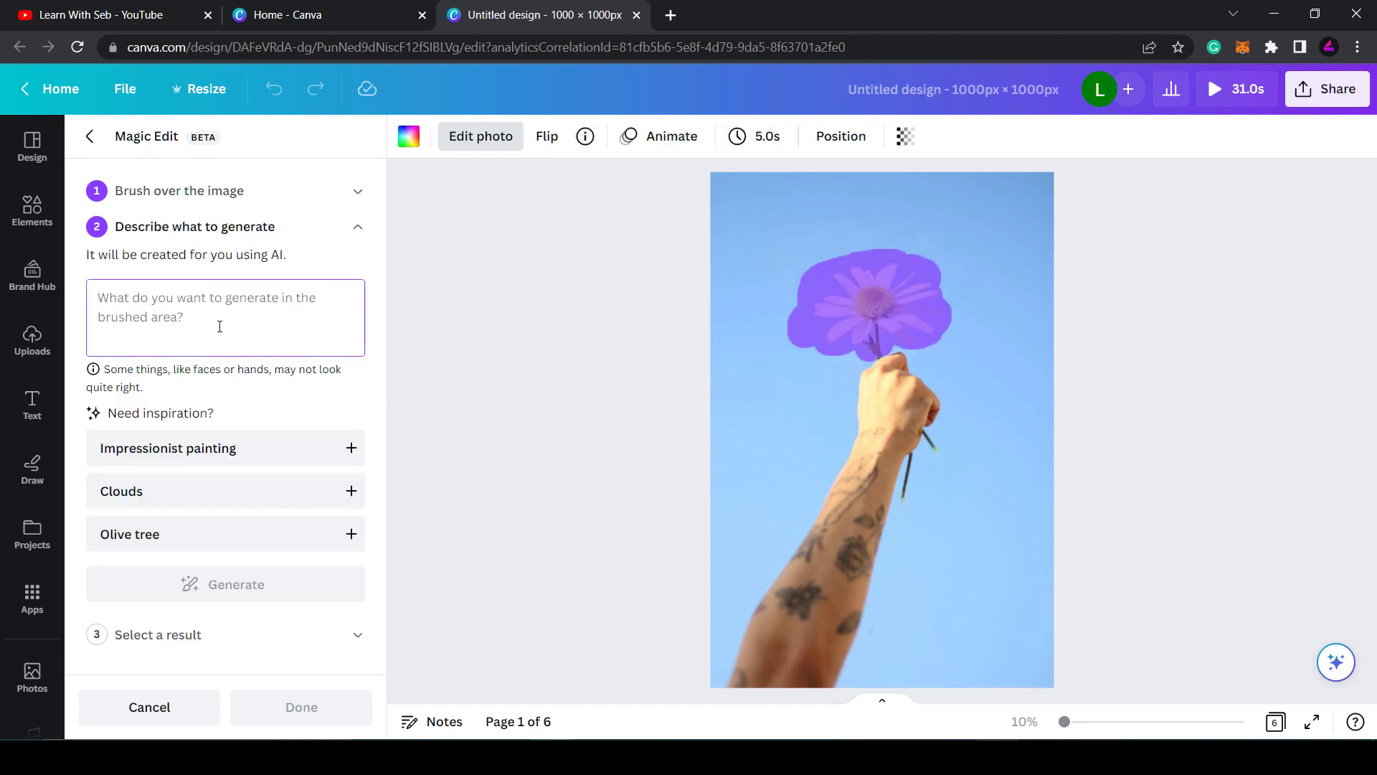
# - Magic Edit the daisy into a 'red rose', trying the bouquet and then the single rose result
pyautogui.write('red rose')
pyautogui.click(230, 605)
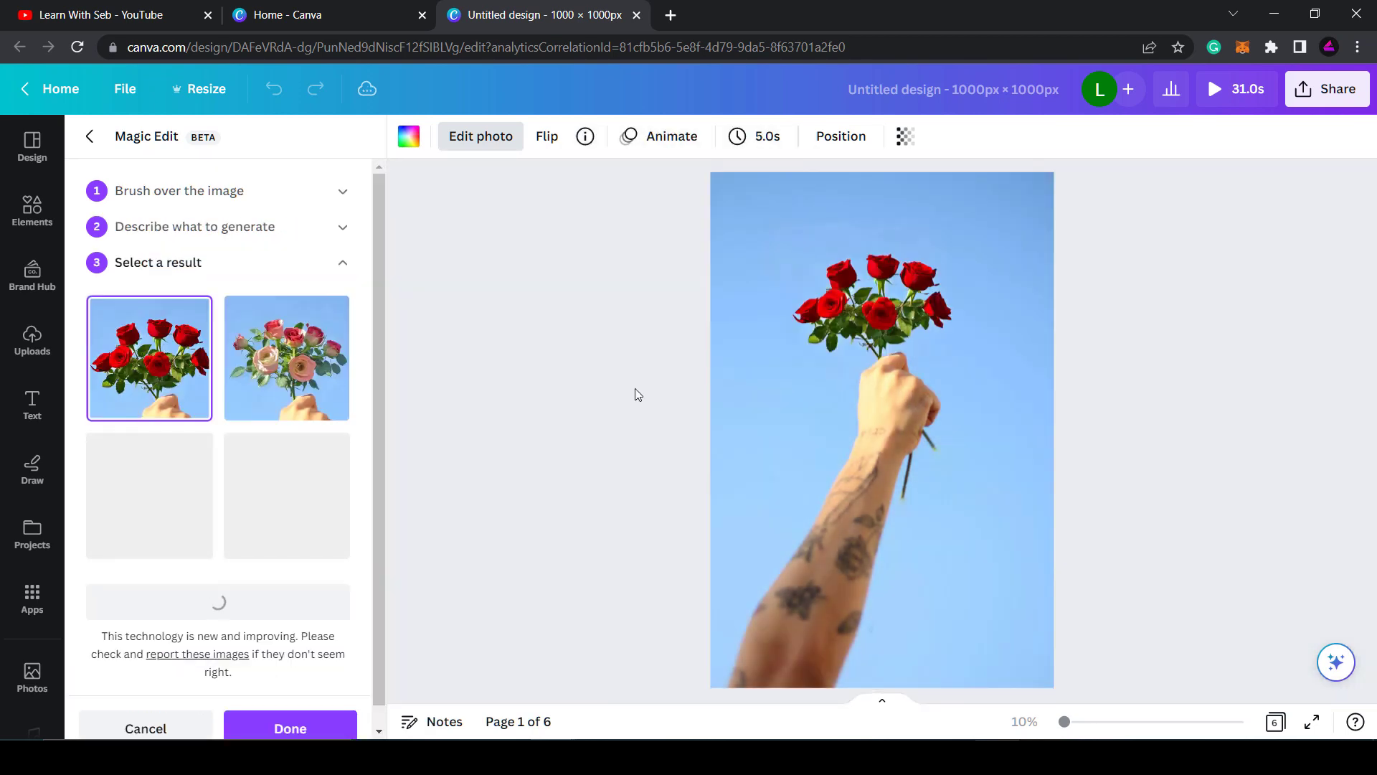
pyautogui.click(273, 402)
pyautogui.click(179, 502)
pyautogui.click(290, 728)
# - Magic Edit the page 2 cake into 'kittens', then drag the bee's flight path across the flowers
pyautogui.scroll(-5, 882, 430)
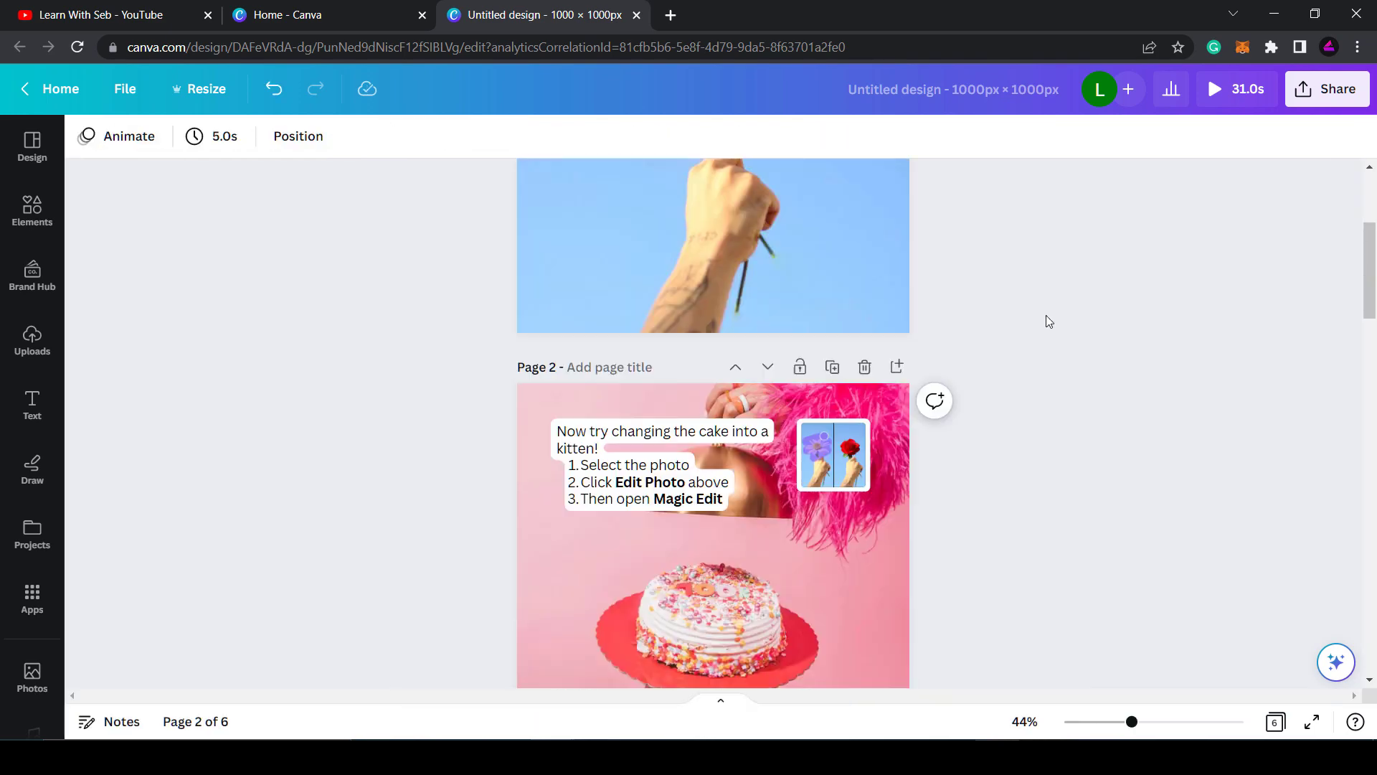
pyautogui.click(707, 399)
pyautogui.click(154, 135)
pyautogui.click(326, 283)
pyautogui.moveTo(810, 502)
pyautogui.mouseDown()
pyautogui.moveTo(832, 467)
pyautogui.moveTo(867, 541)
pyautogui.mouseUp()
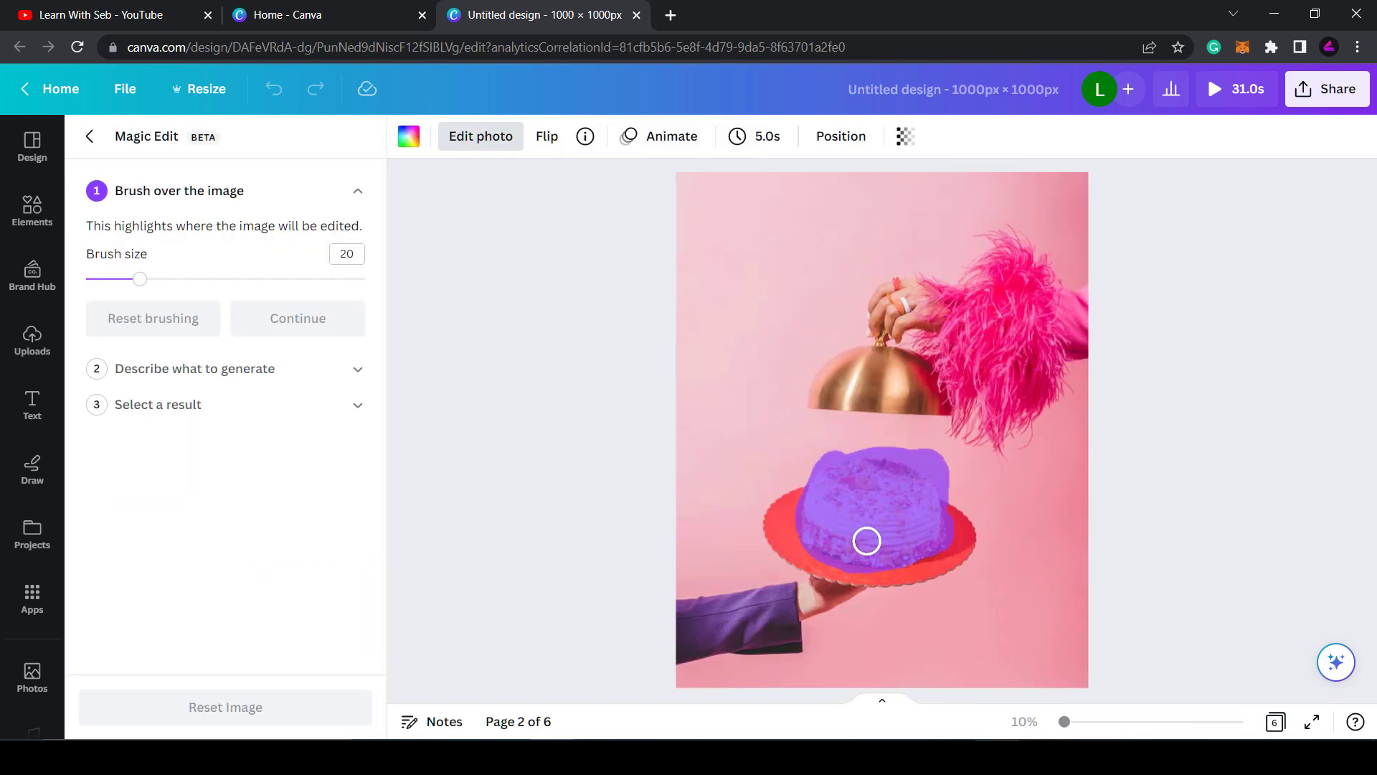
pyautogui.click(298, 318)
pyautogui.click(215, 320)
pyautogui.write('kittens')
pyautogui.click(225, 581)
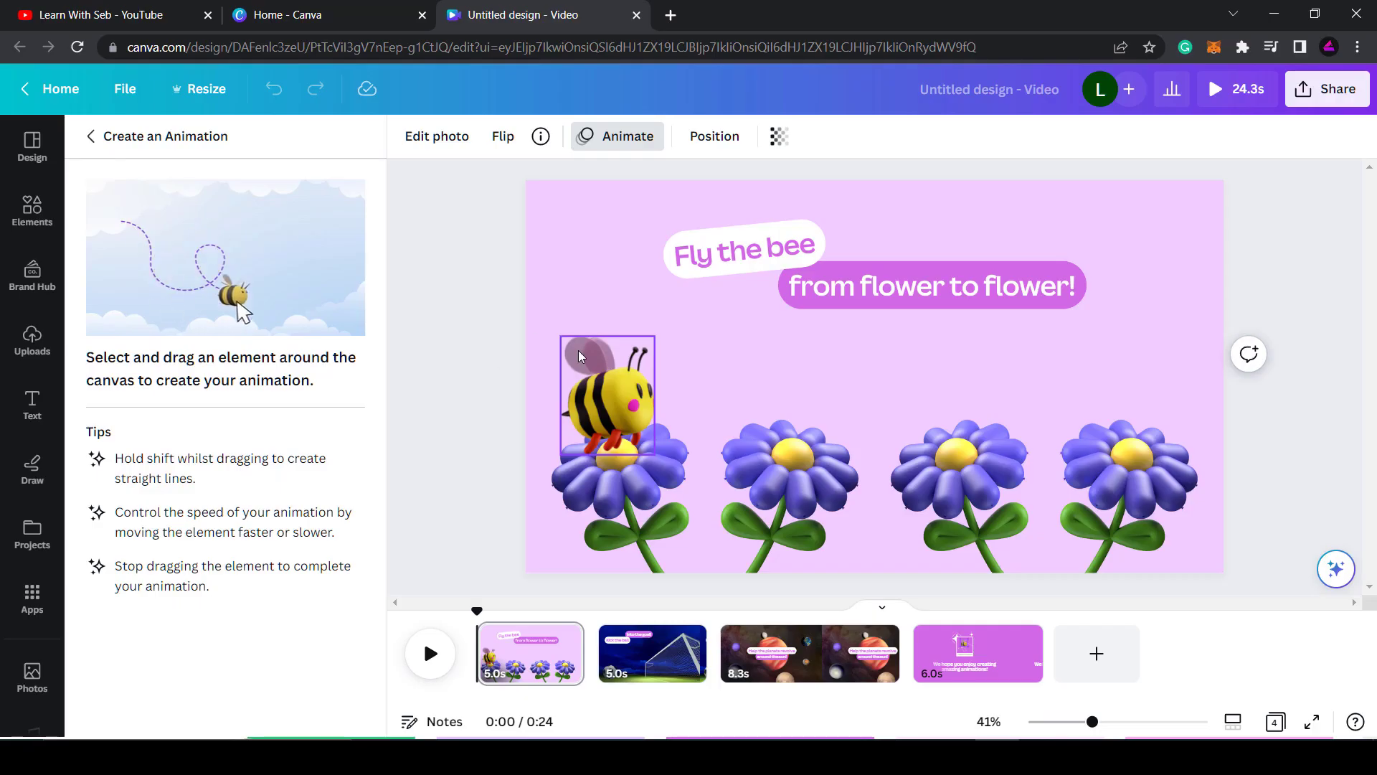
pyautogui.moveTo(606, 403); pyautogui.dragTo(1125, 405)
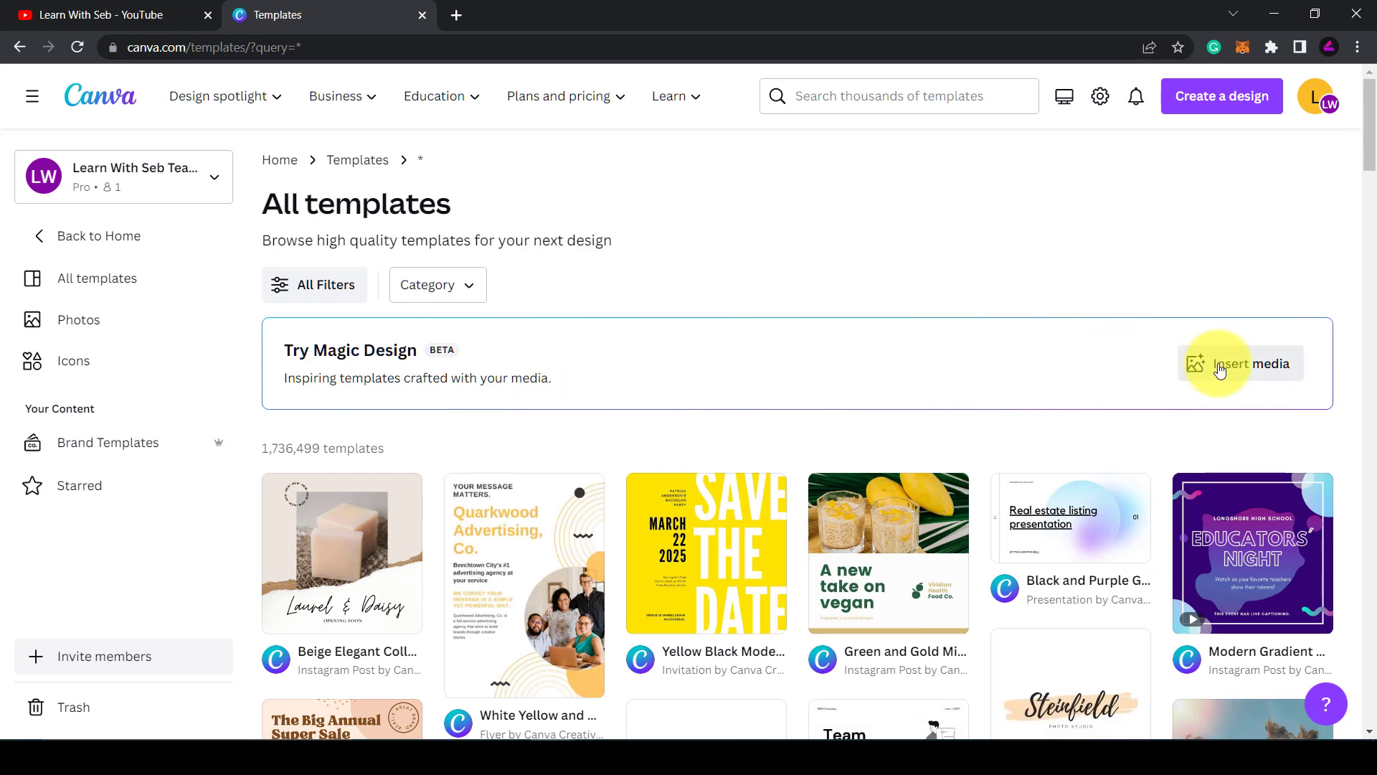
# - Base Magic Design on the uploaded orange-haired woman photo, browse the templates, and show the Style options
pyautogui.click(1250, 373)
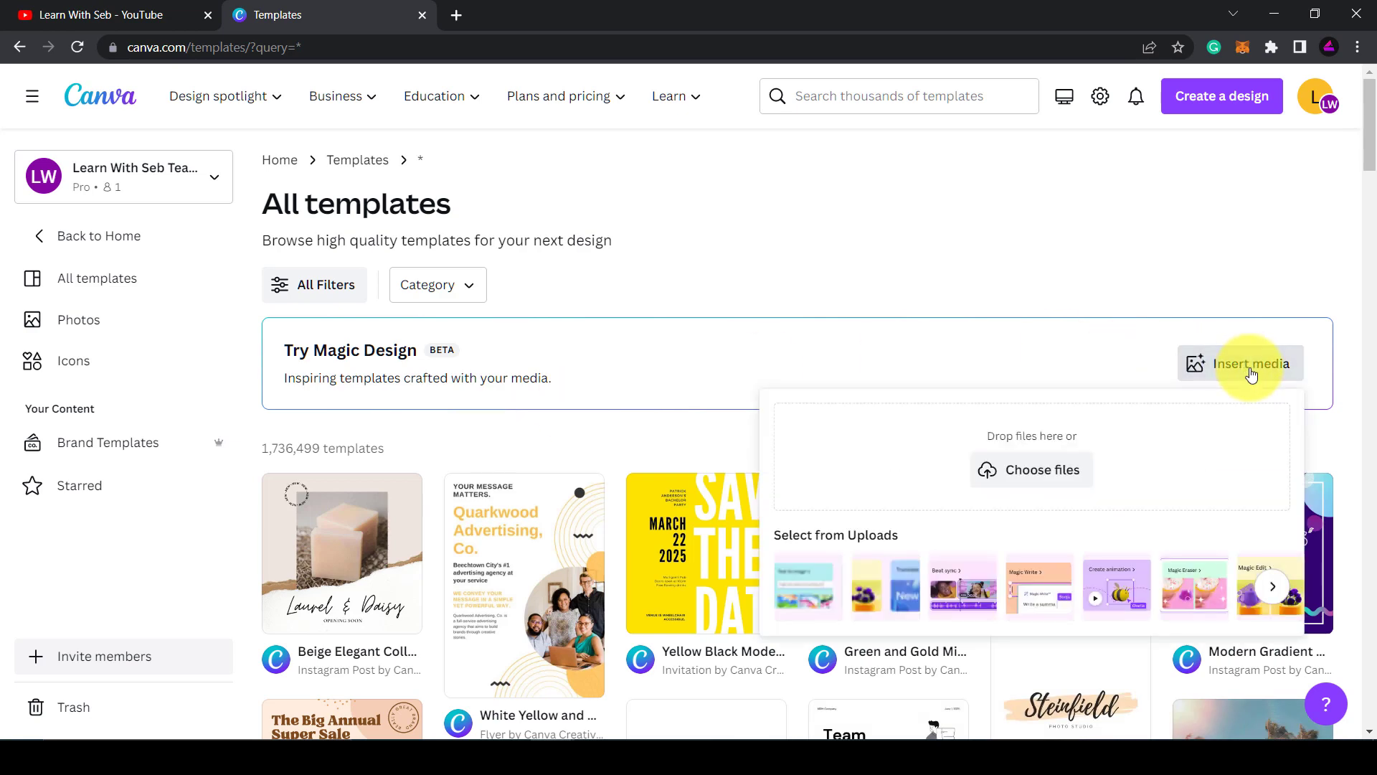
pyautogui.click(1272, 587)
pyautogui.click(1196, 587)
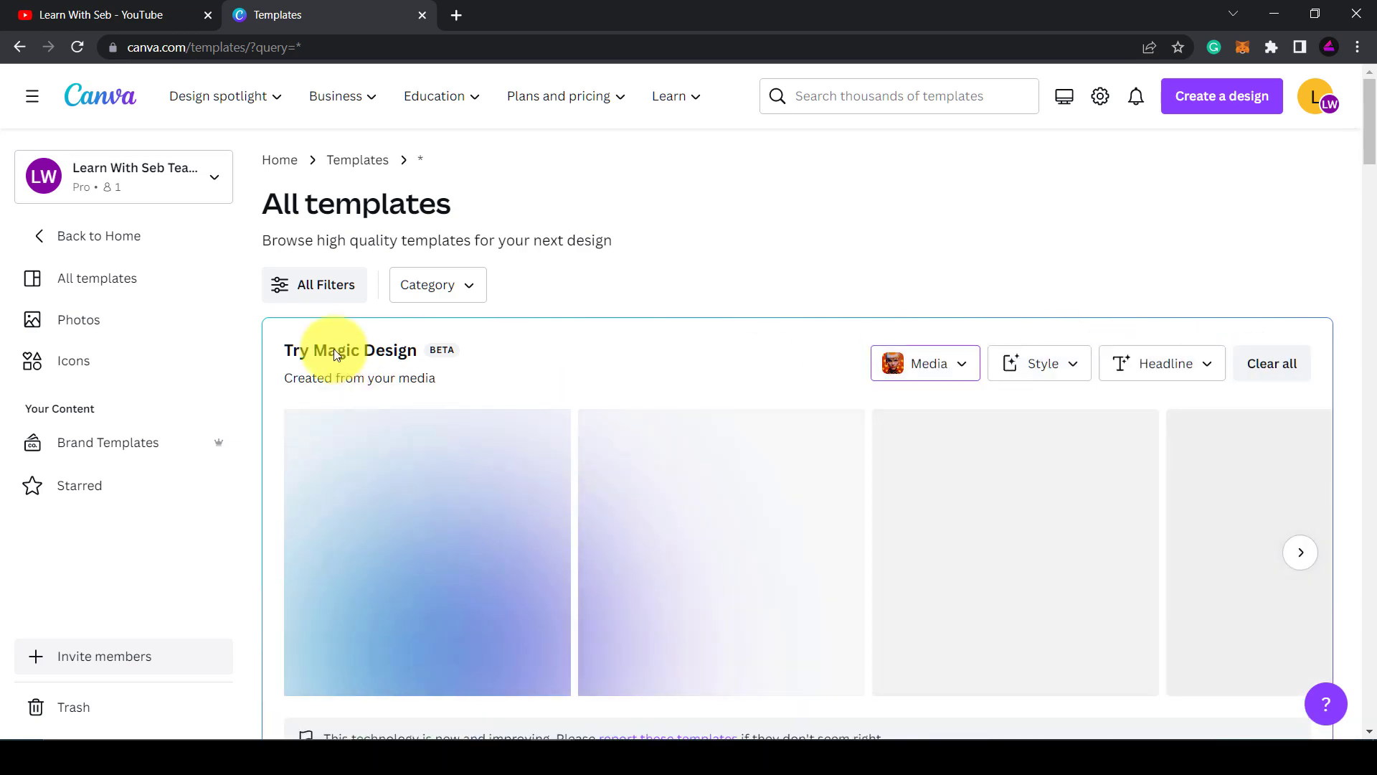
pyautogui.scroll(-1, 716, 268)
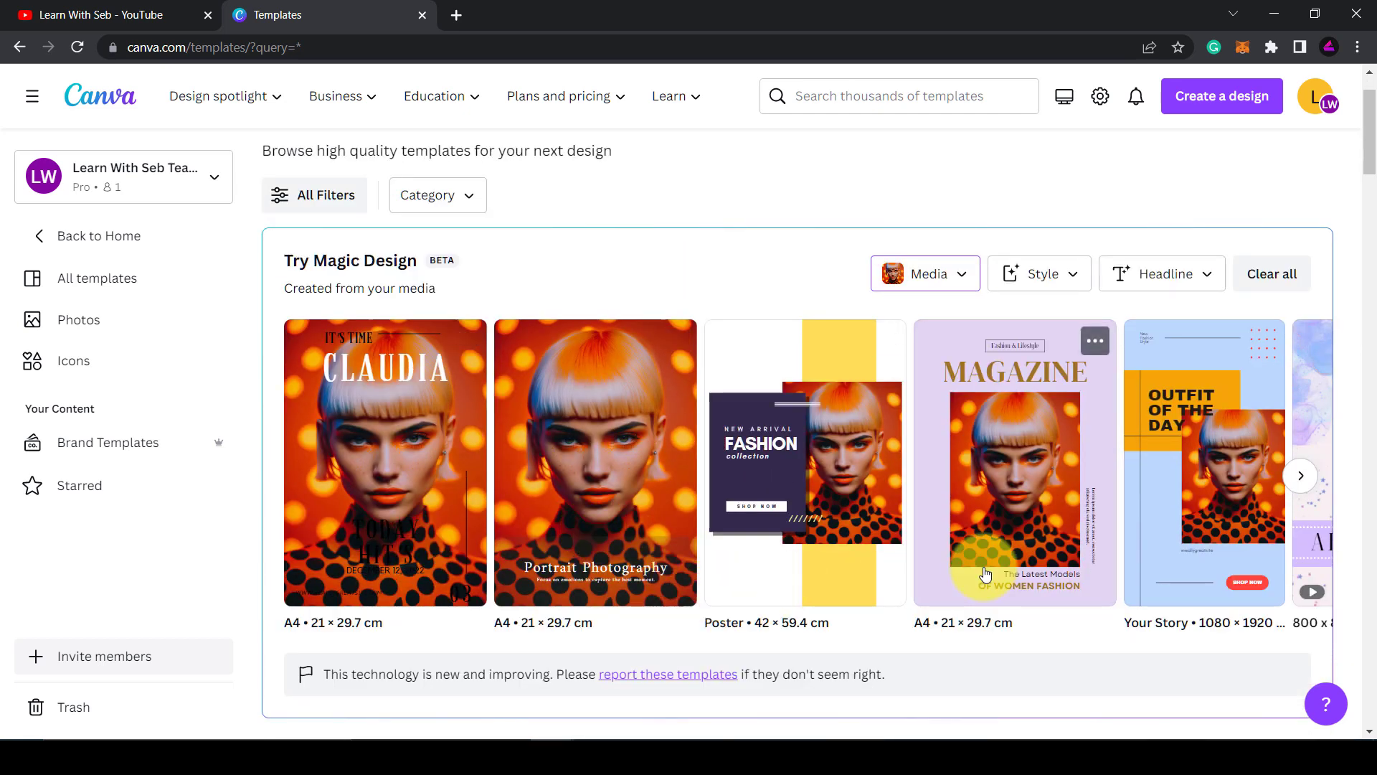
pyautogui.click(1301, 484)
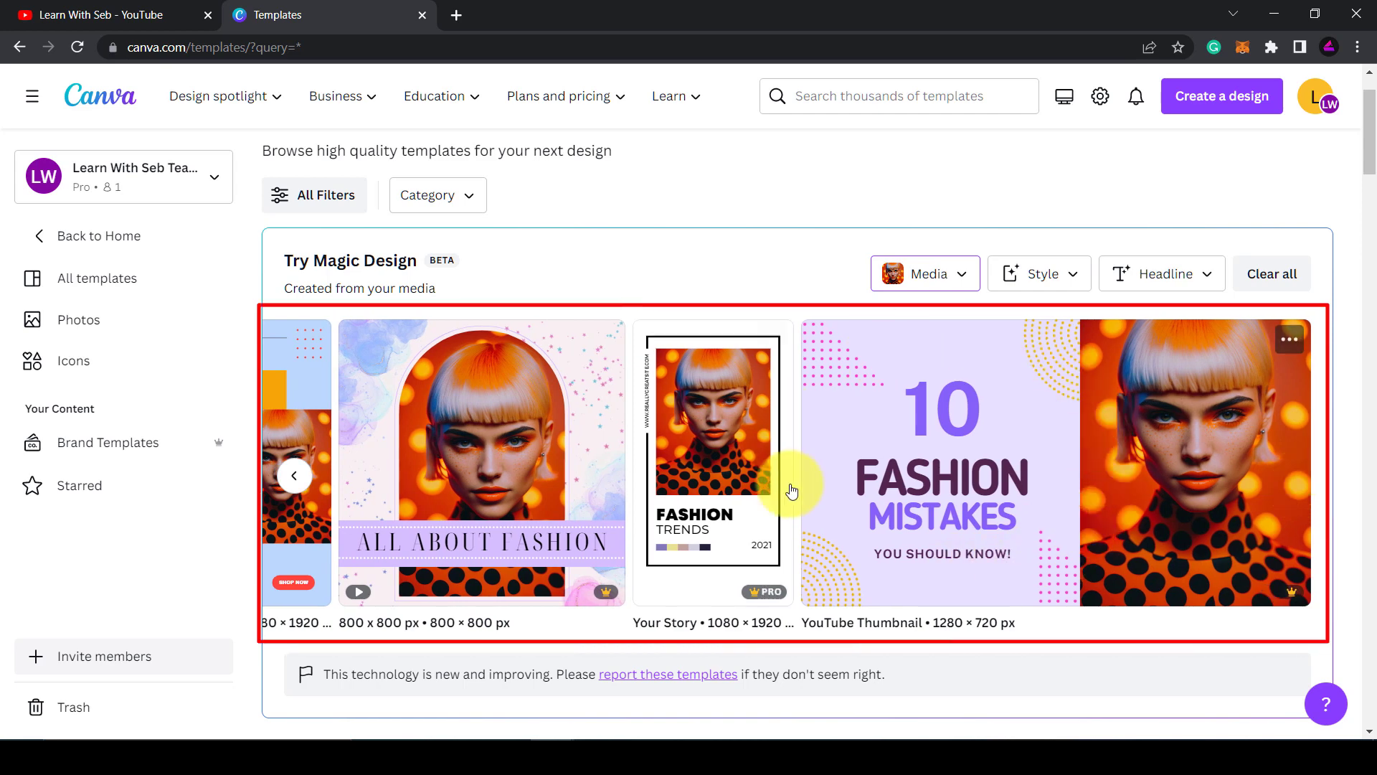
pyautogui.click(1045, 282)
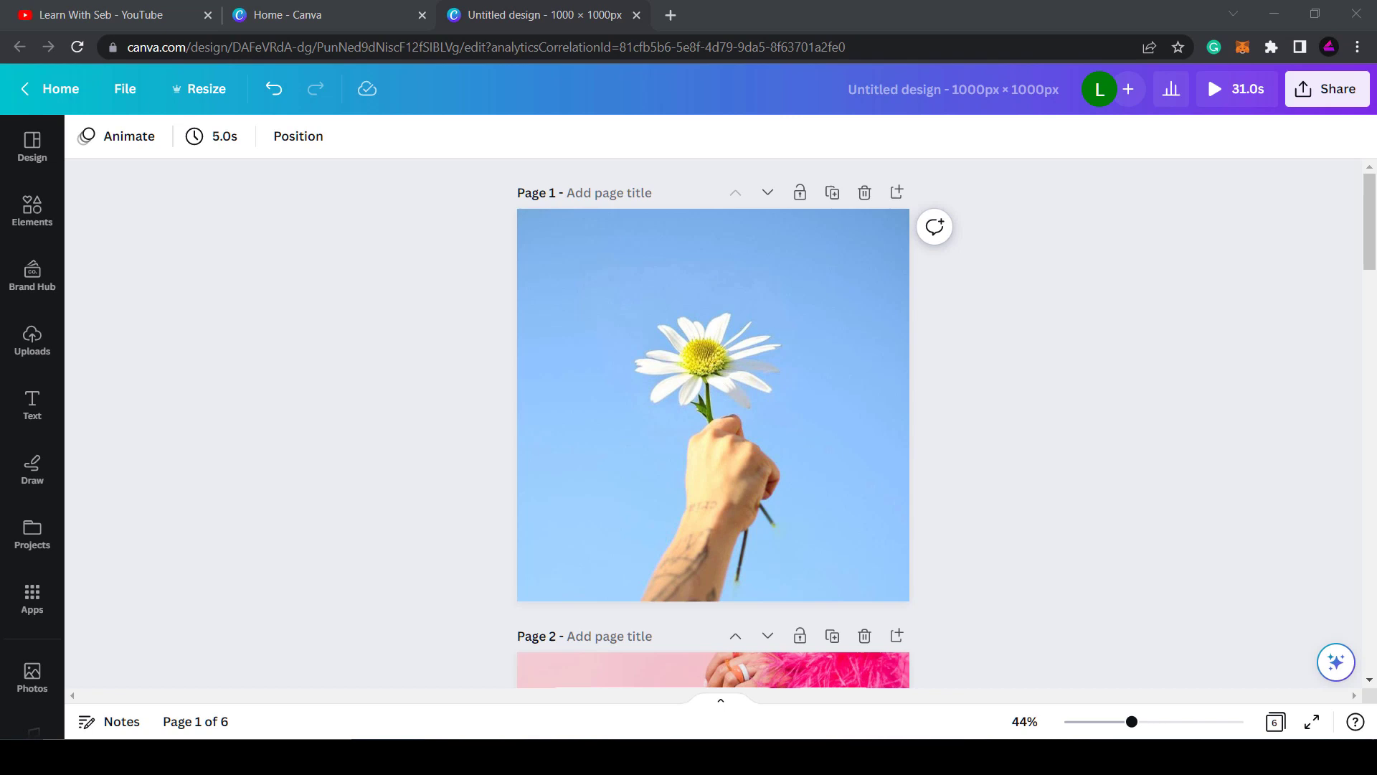
# - Brush the daisy in the page 1 photo with Magic Edit and generate 'red rose' replacements
pyautogui.click(773, 322)
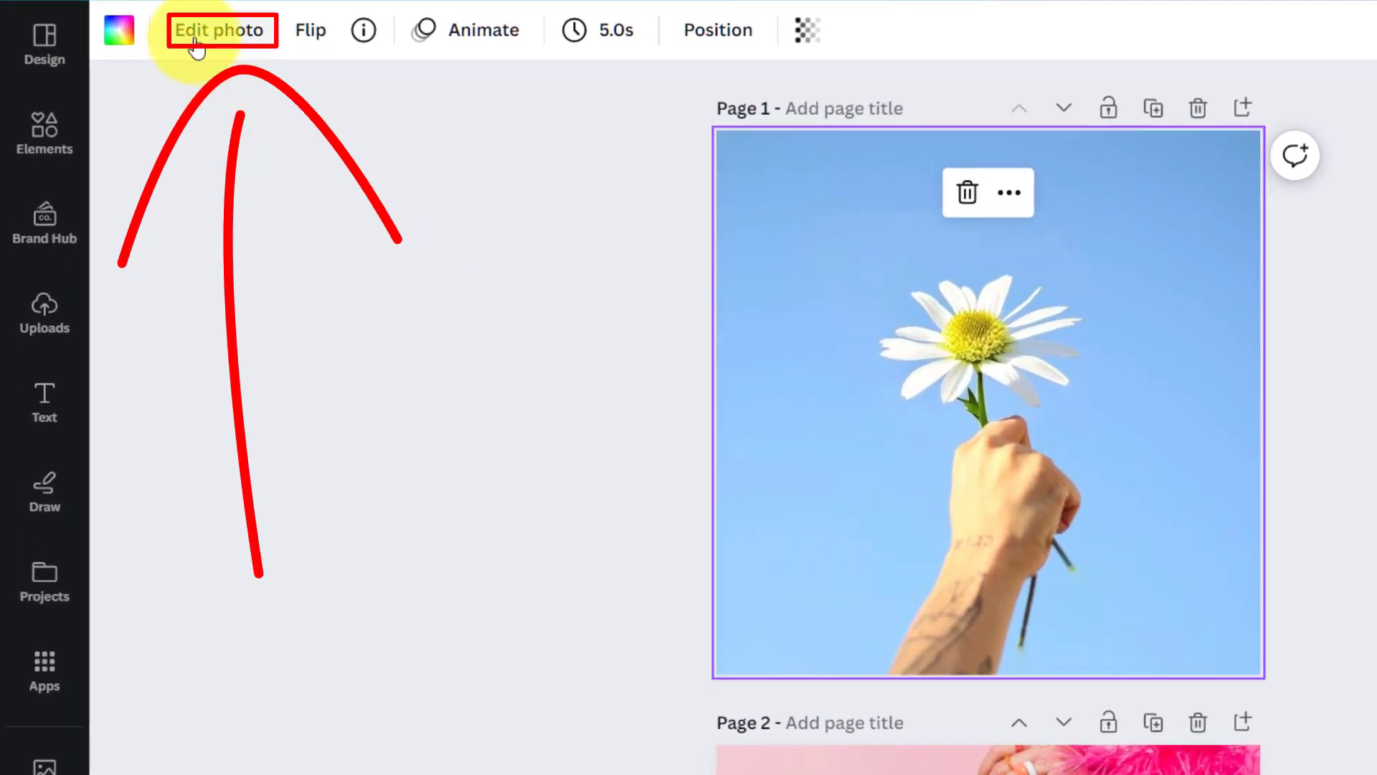
pyautogui.click(195, 41)
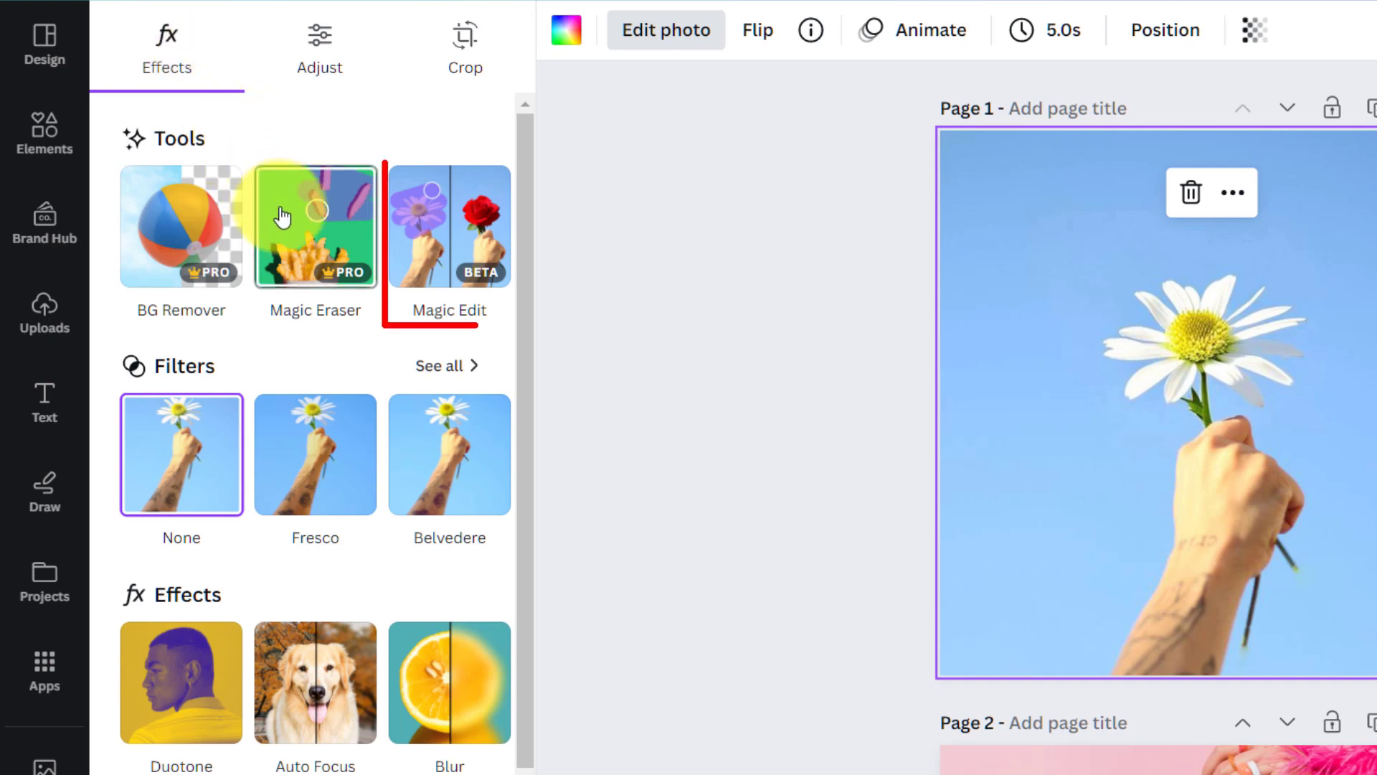
pyautogui.click(450, 244)
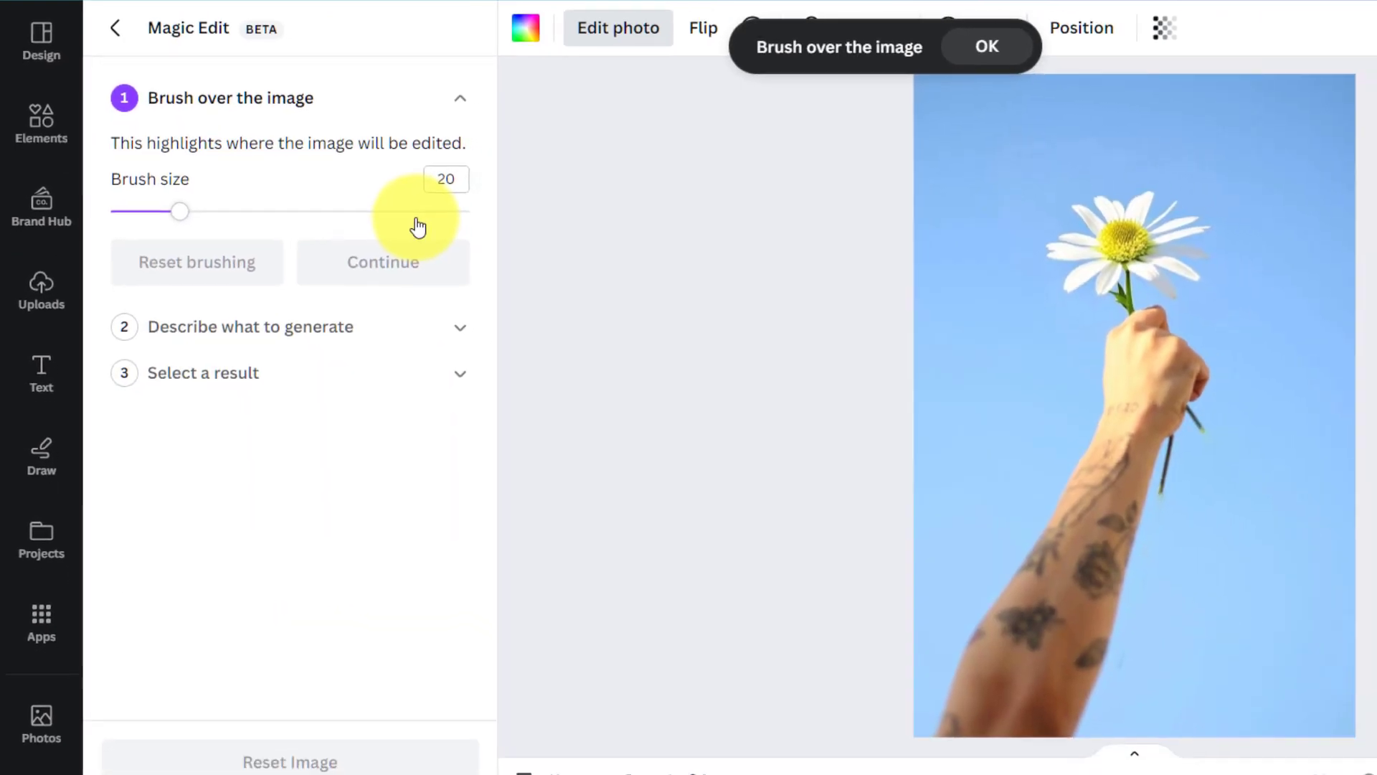
pyautogui.moveTo(1115, 190)
pyautogui.mouseDown()
pyautogui.moveTo(1076, 200)
pyautogui.moveTo(1033, 277)
pyautogui.moveTo(1060, 292)
pyautogui.moveTo(1129, 284)
pyautogui.mouseUp()
pyautogui.click(369, 264)
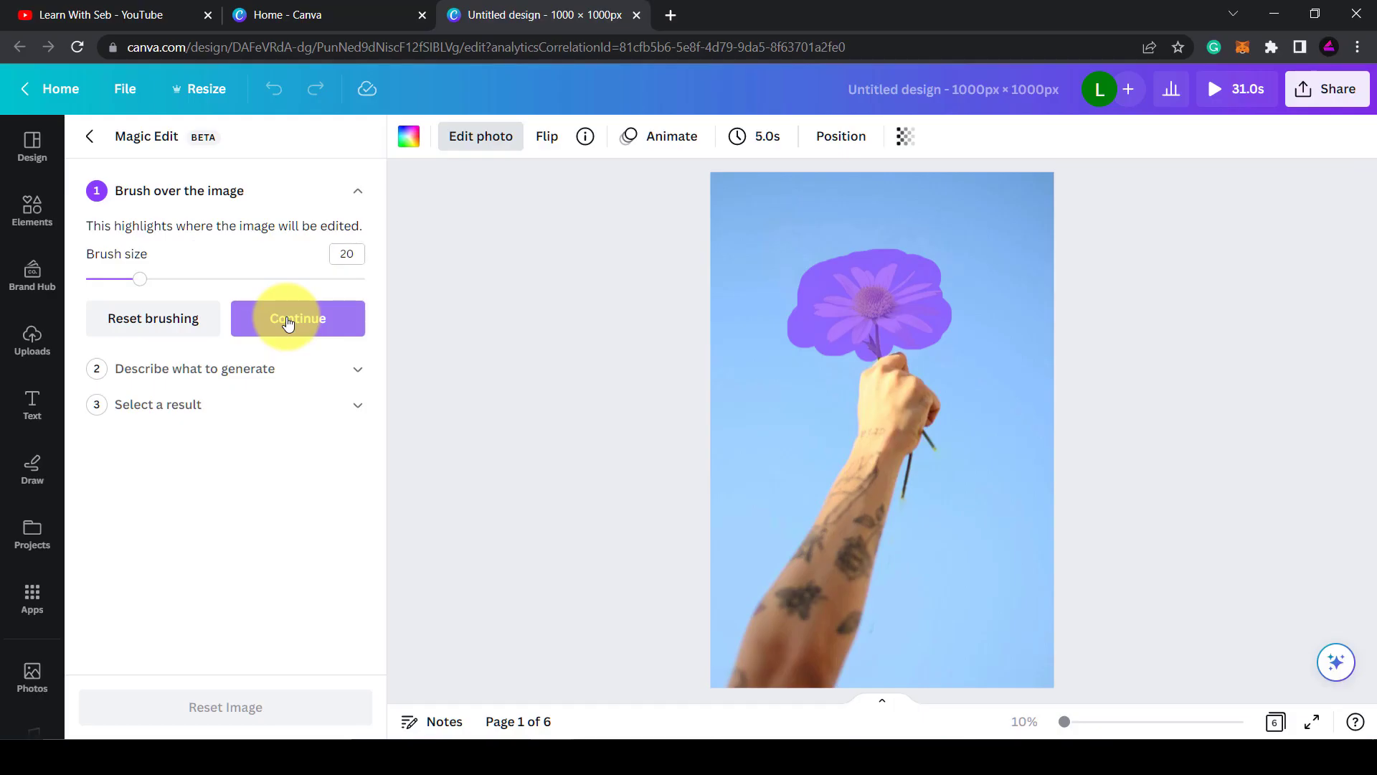
pyautogui.click(273, 326)
pyautogui.write('red')
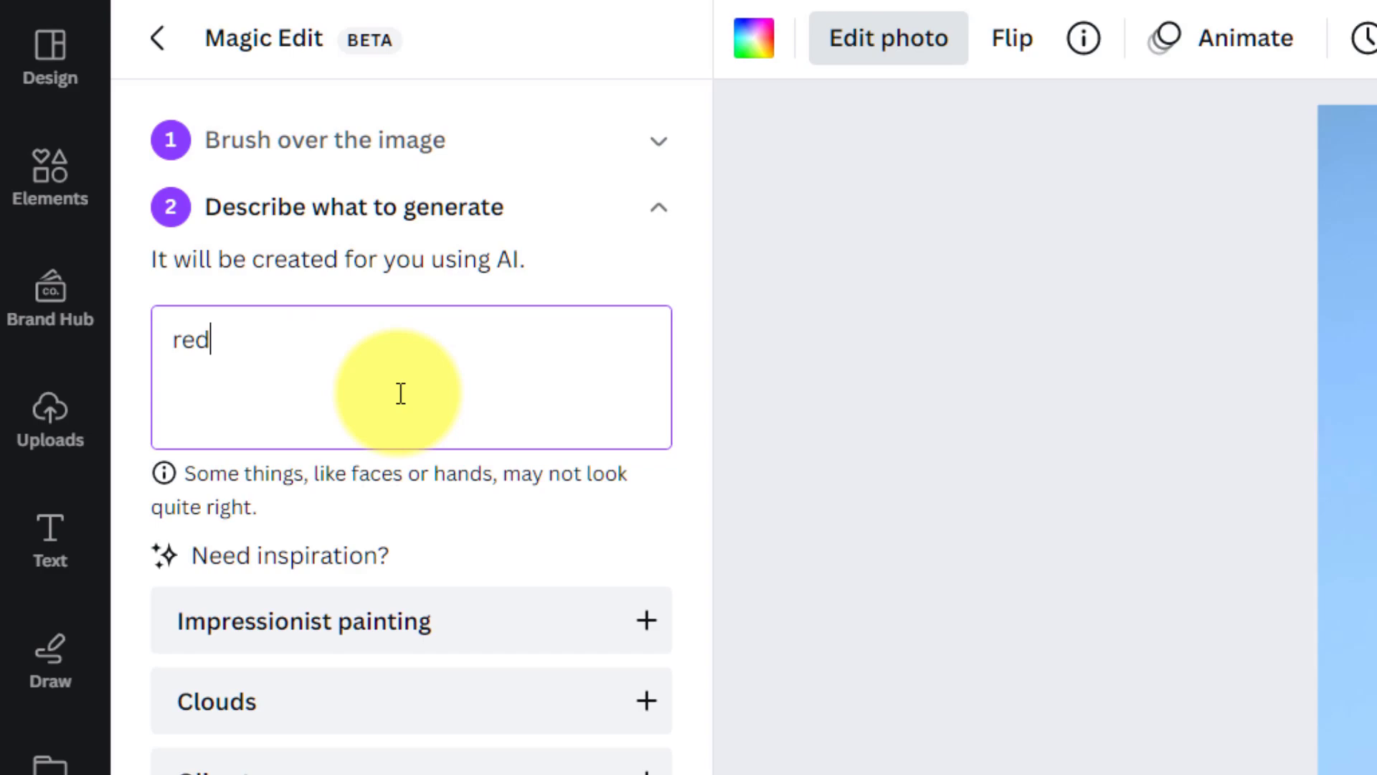
pyautogui.write(' ros')
pyautogui.write('e')
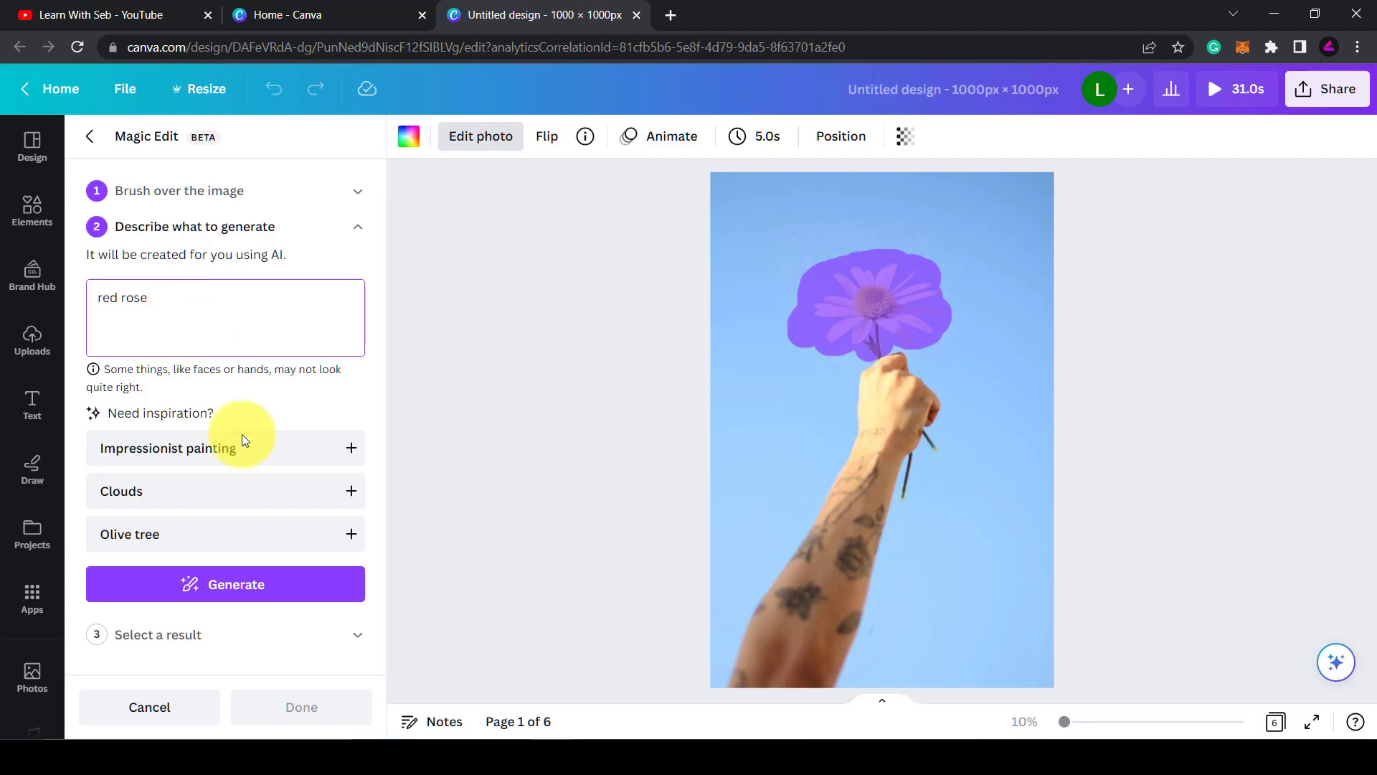
pyautogui.click(286, 586)
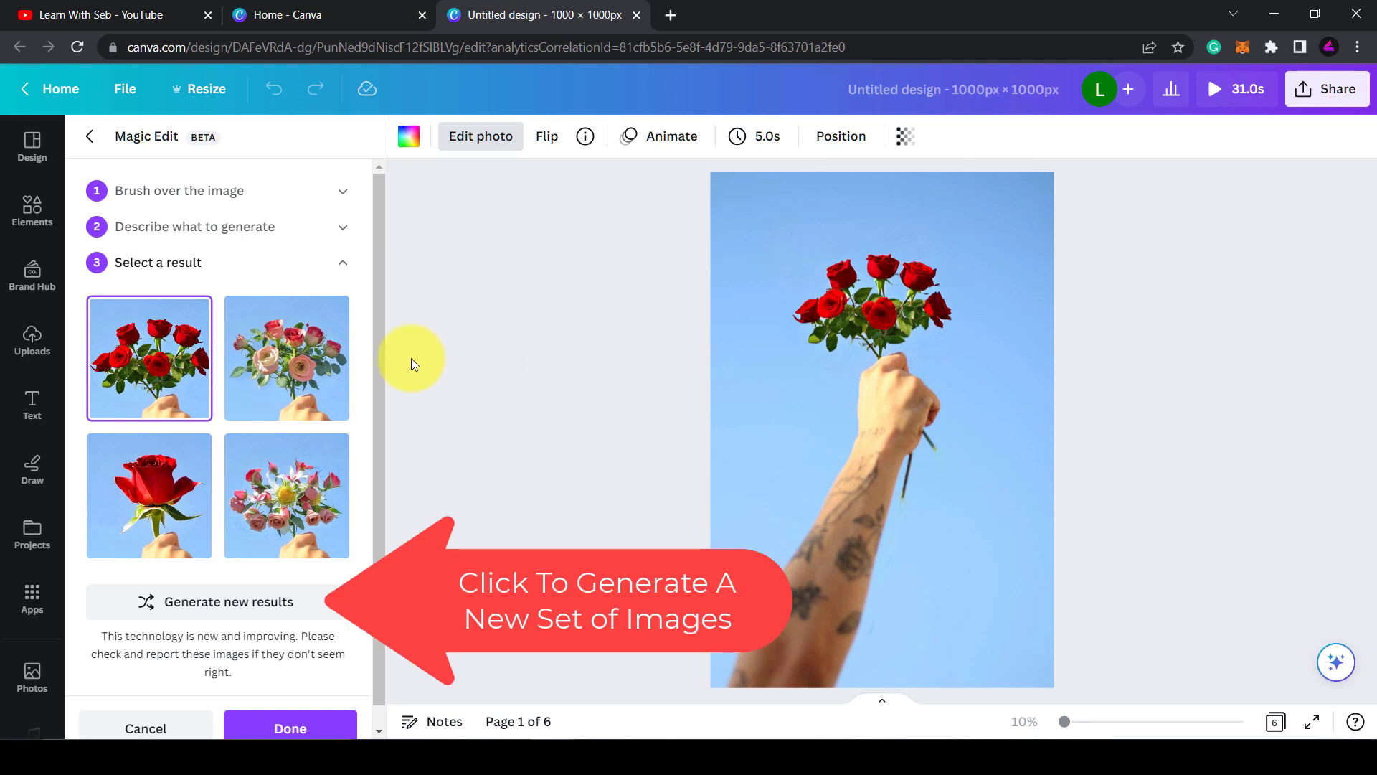
# - Pick the fourth bouquet result, then Magic Edit the page 2 cake into a 'kitten' and choose another result
pyautogui.click(276, 388)
pyautogui.click(280, 482)
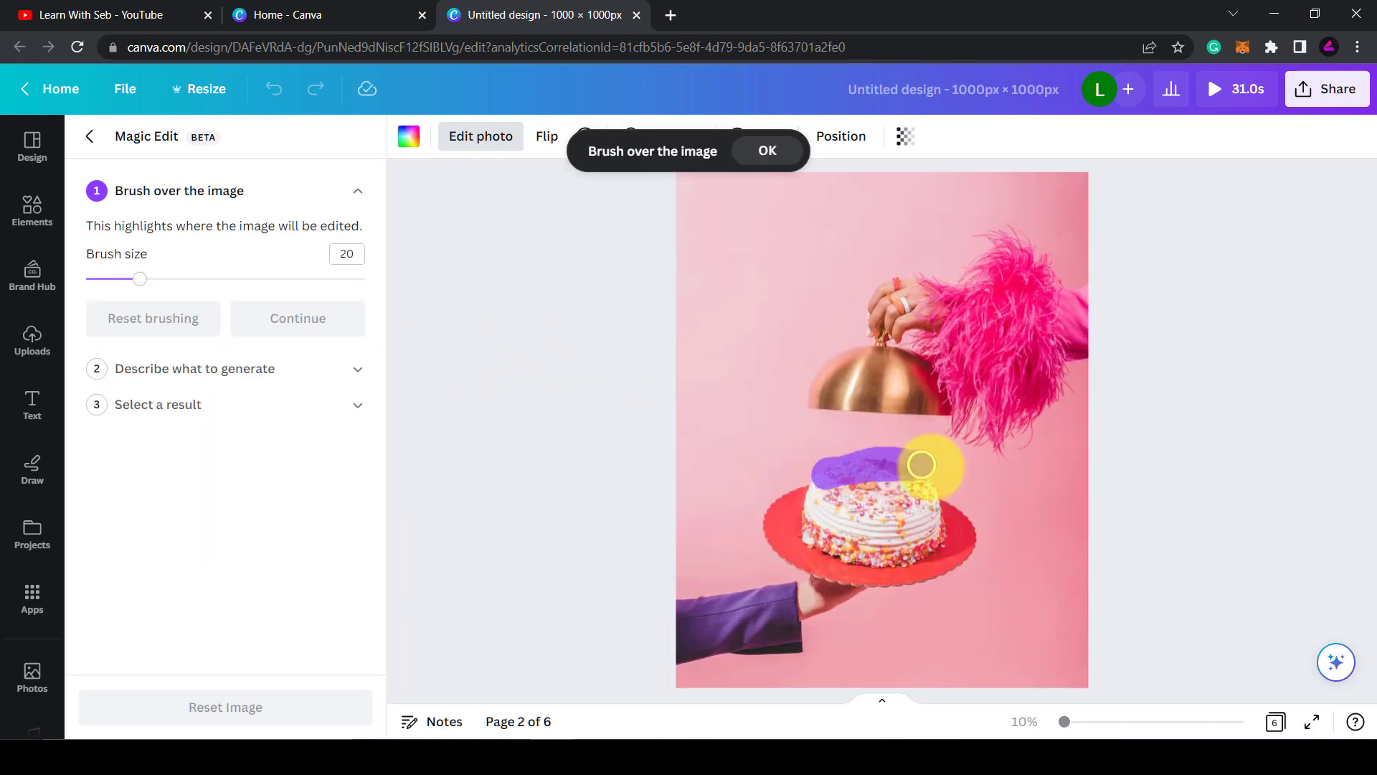
pyautogui.moveTo(922, 463)
pyautogui.mouseDown()
pyautogui.moveTo(904, 552)
pyautogui.moveTo(829, 470)
pyautogui.moveTo(925, 477)
pyautogui.moveTo(892, 540)
pyautogui.mouseUp()
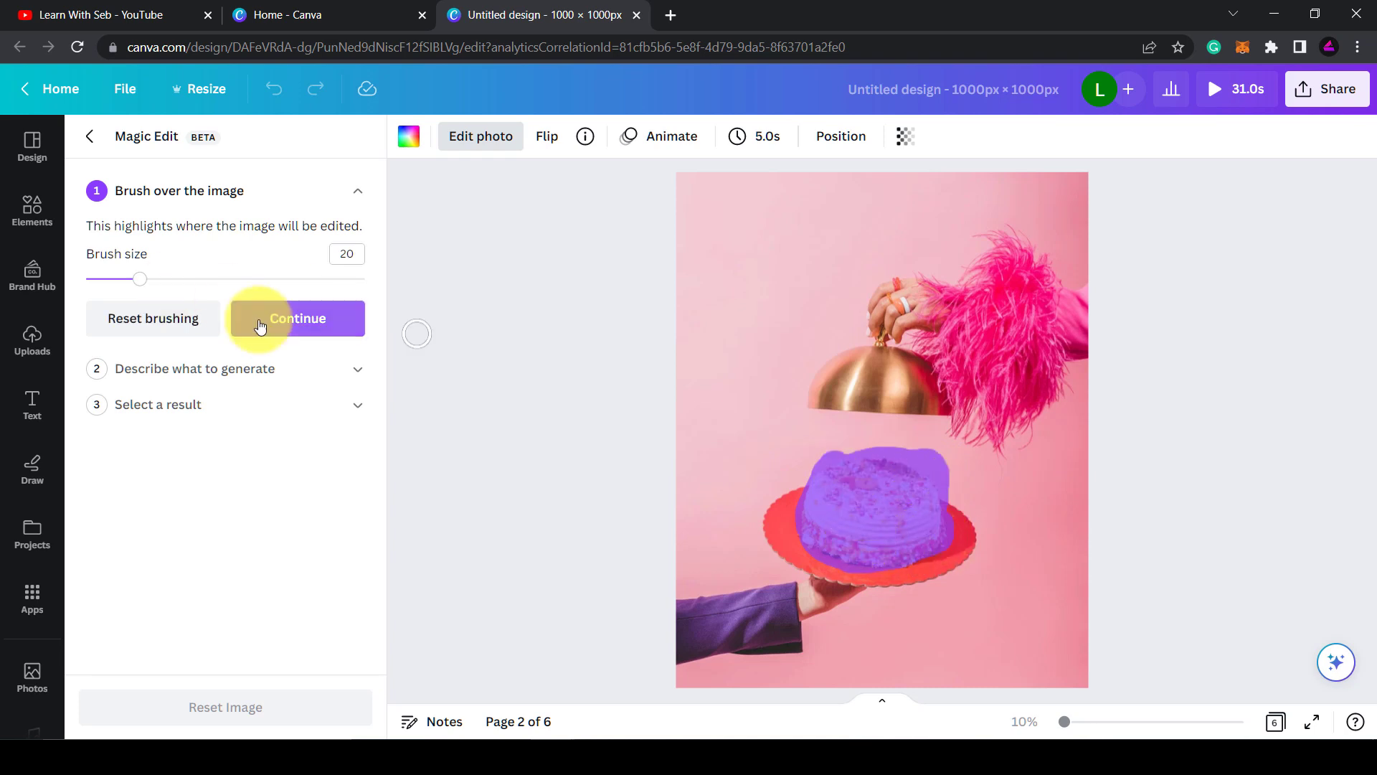
pyautogui.click(272, 319)
pyautogui.write('kitten')
pyautogui.click(239, 590)
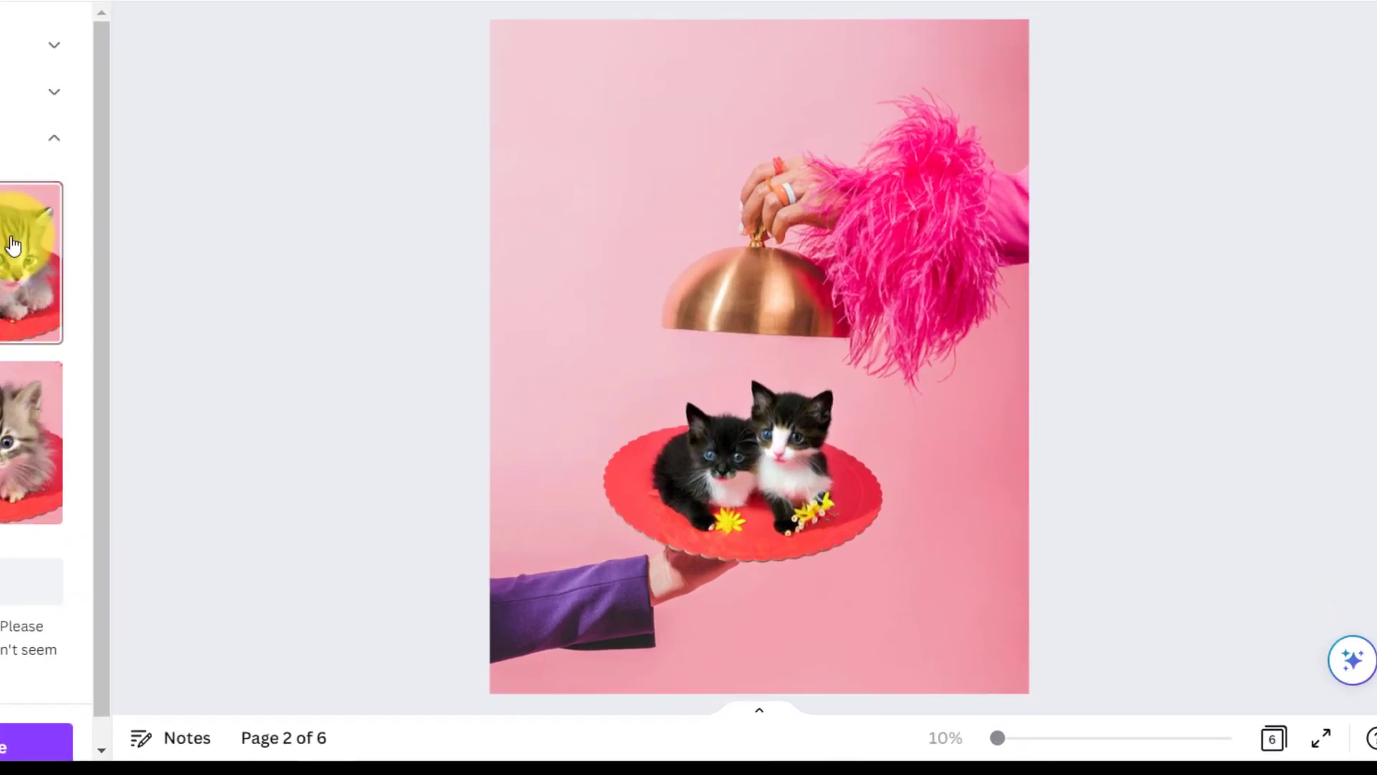
pyautogui.click(316, 351)
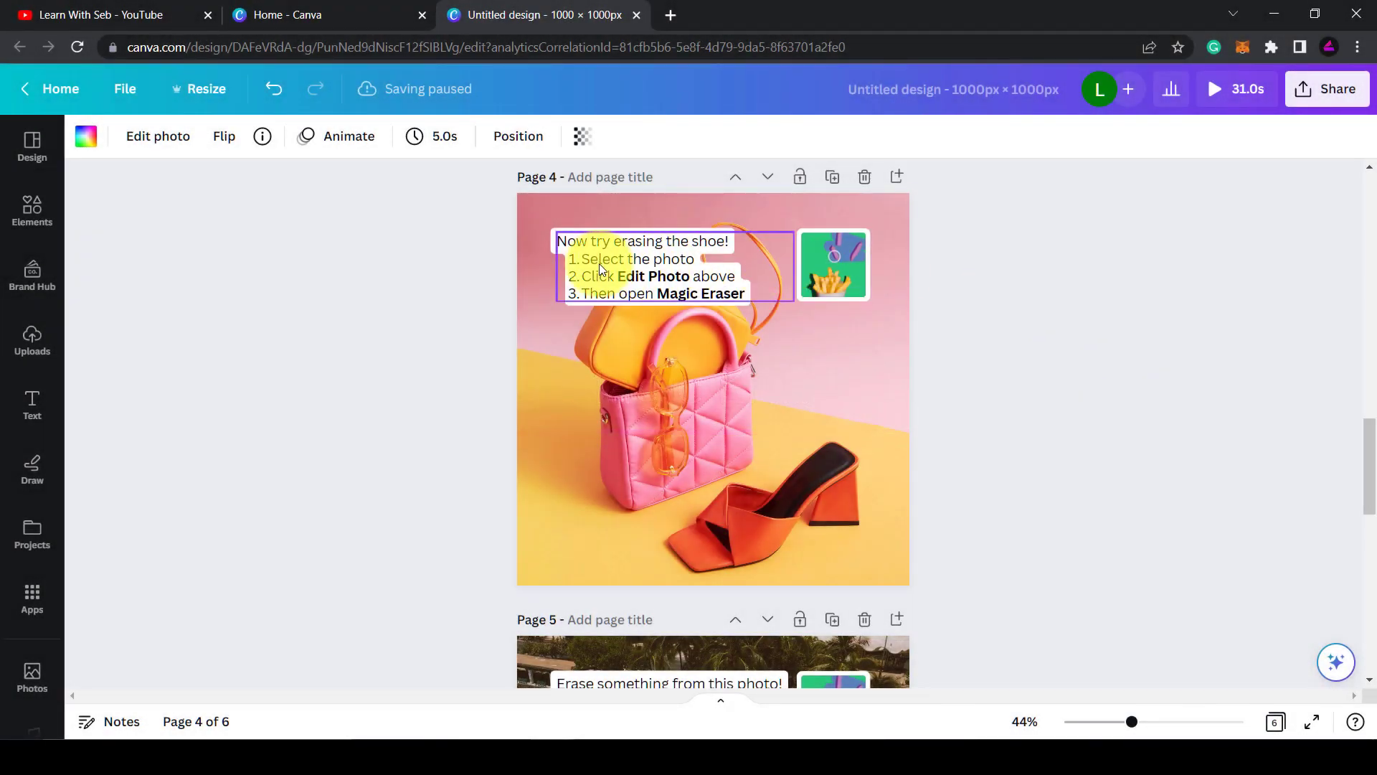
# - Magic Eraser the shoe from the page 4 photo with a larger brush, then erase a spot in the page 5 beach water
pyautogui.click(595, 379)
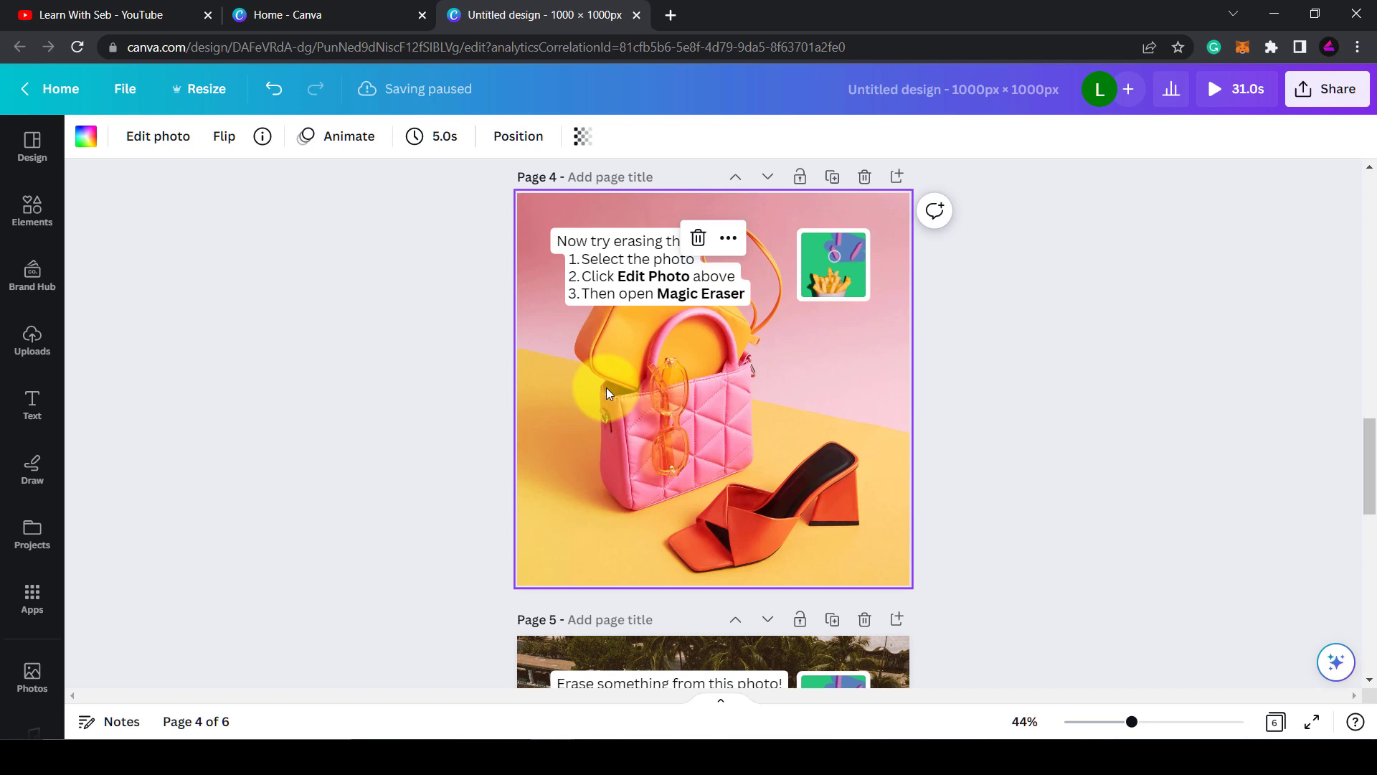
pyautogui.click(178, 137)
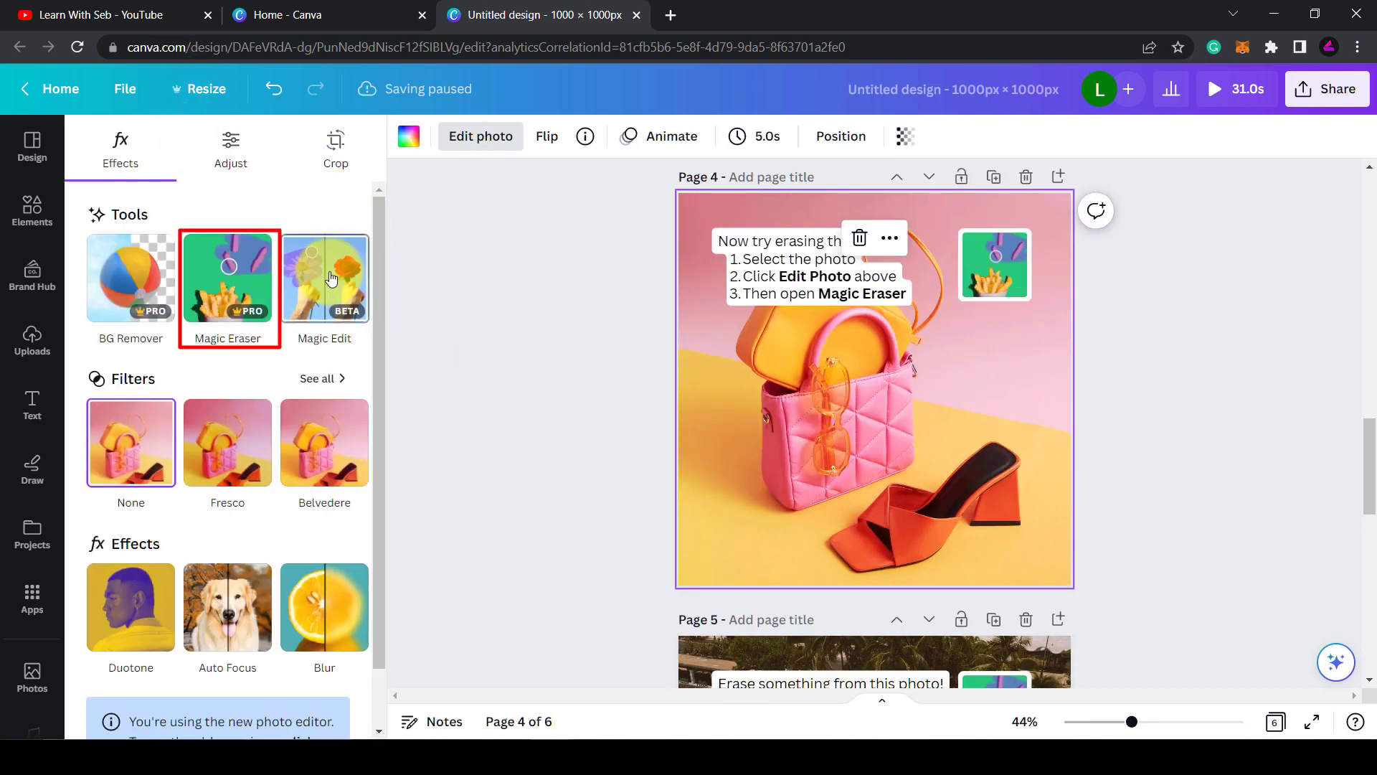
pyautogui.click(228, 285)
pyautogui.moveTo(132, 208); pyautogui.dragTo(193, 209)
pyautogui.moveTo(988, 491)
pyautogui.mouseDown()
pyautogui.moveTo(1001, 542)
pyautogui.moveTo(938, 578)
pyautogui.moveTo(870, 578)
pyautogui.moveTo(947, 538)
pyautogui.mouseUp()
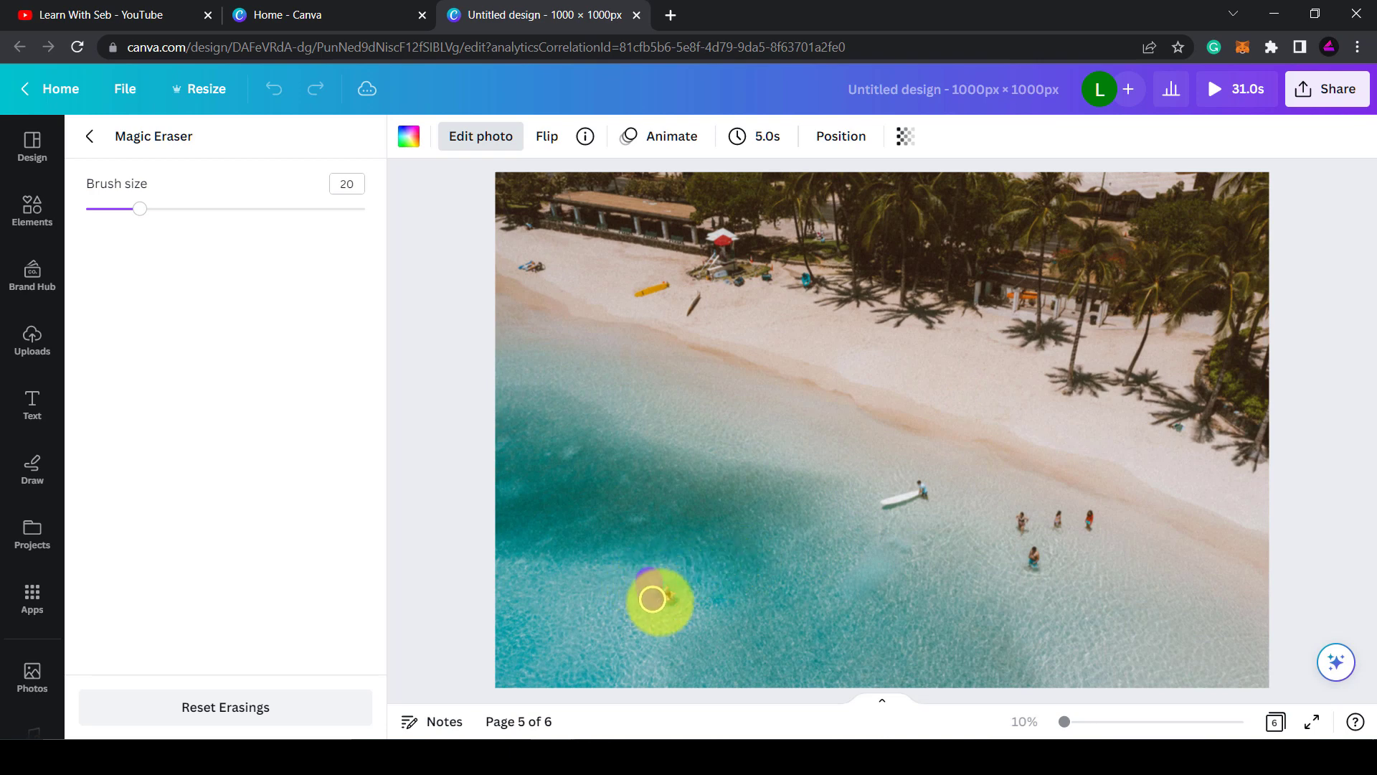
pyautogui.click(659, 587)
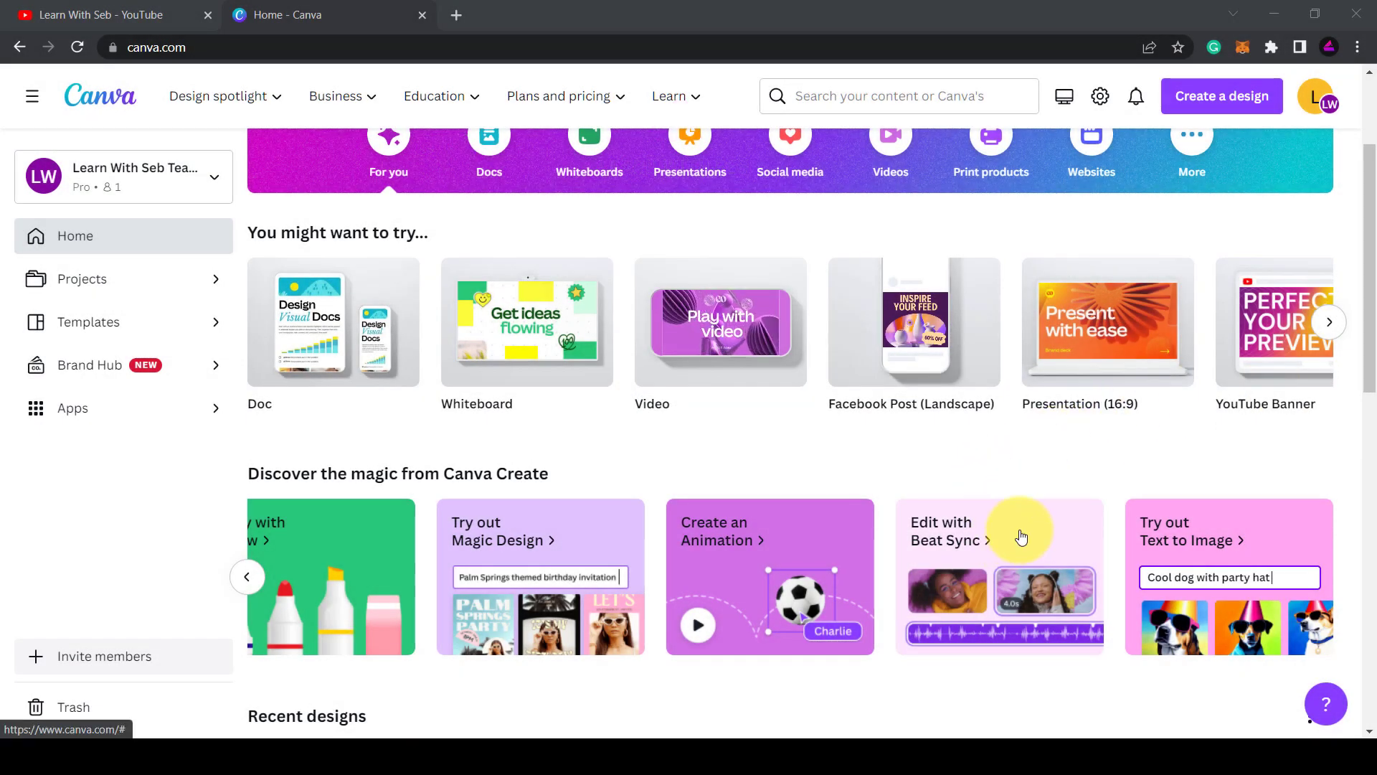
# - Open the Beat Sync sample video from the home page's Edit with Beat Sync card
pyautogui.click(1021, 536)
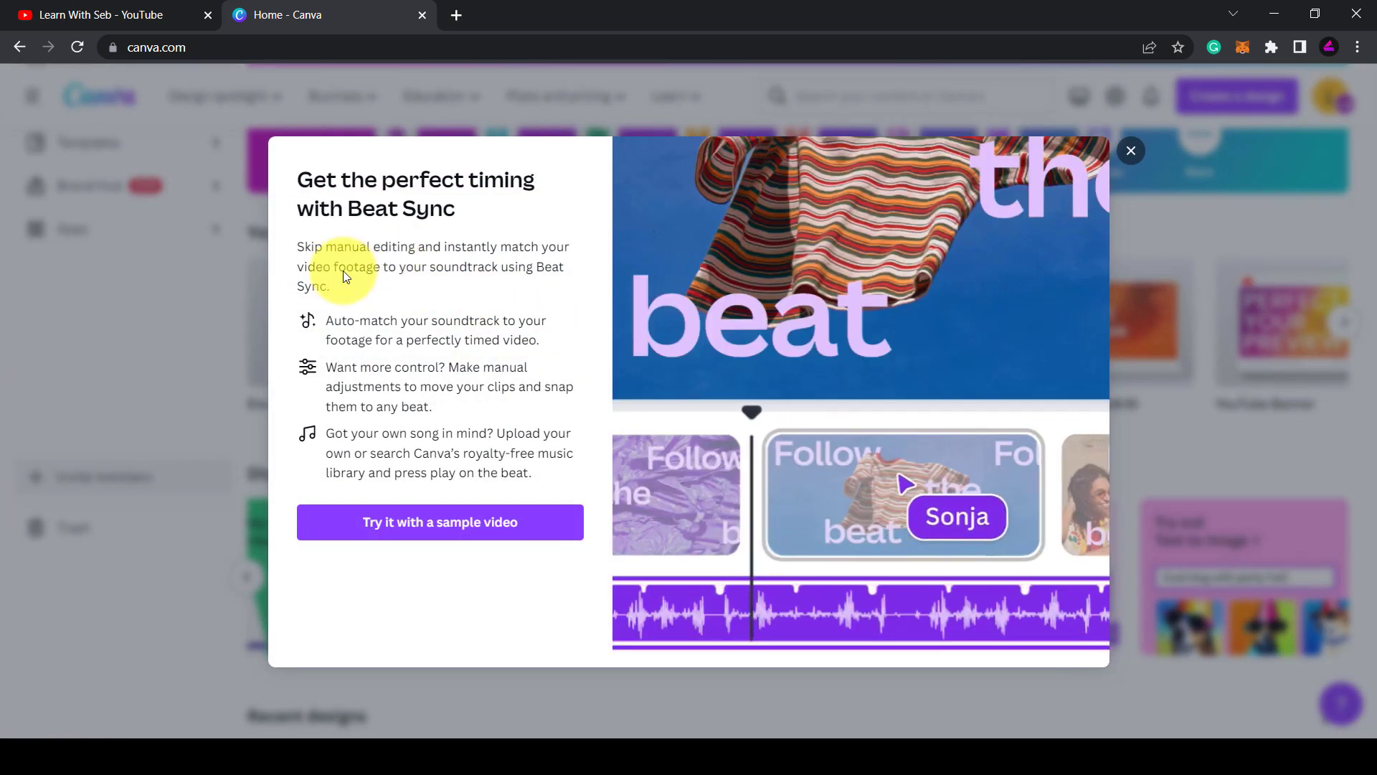
pyautogui.click(440, 521)
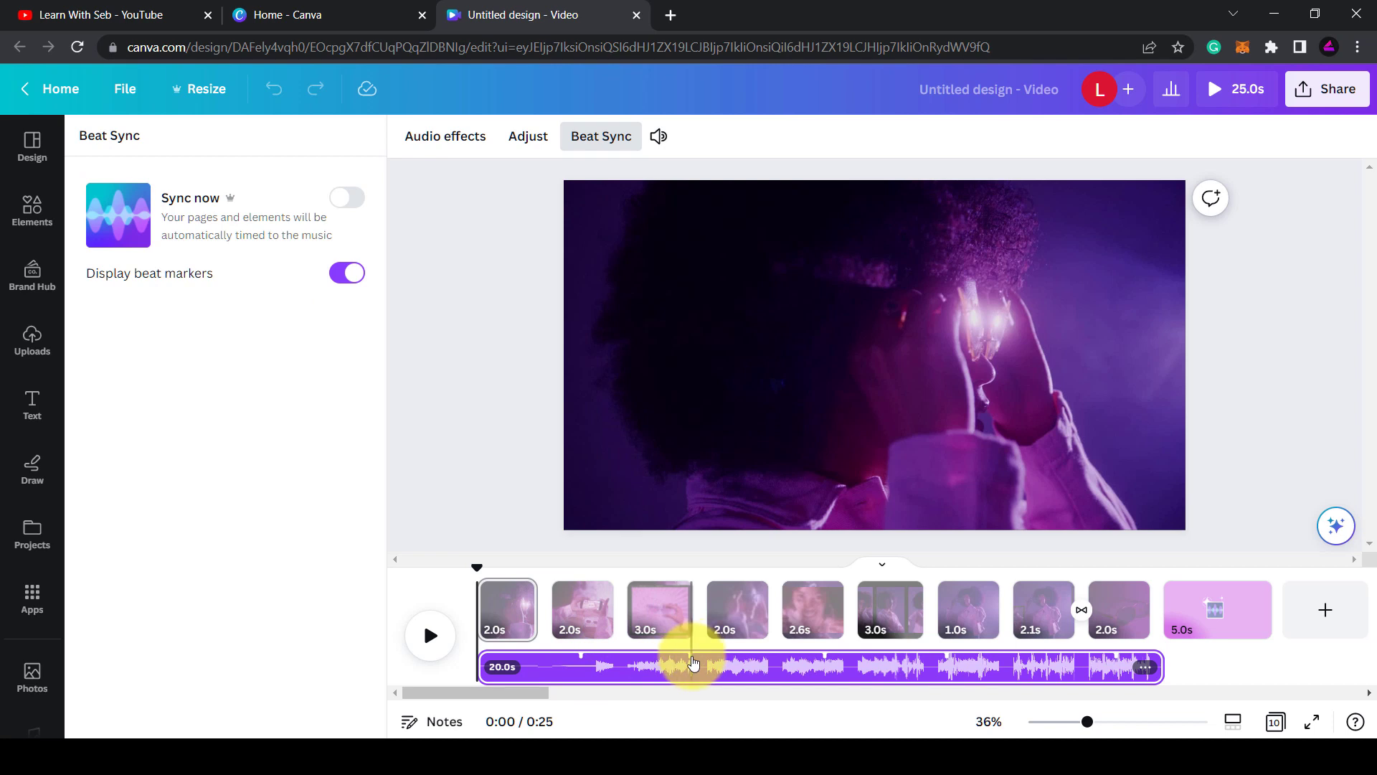
# - Turn on Sync now to fit the clips to the beat, play the video, and adjust the 3.9s clip
pyautogui.click(803, 634)
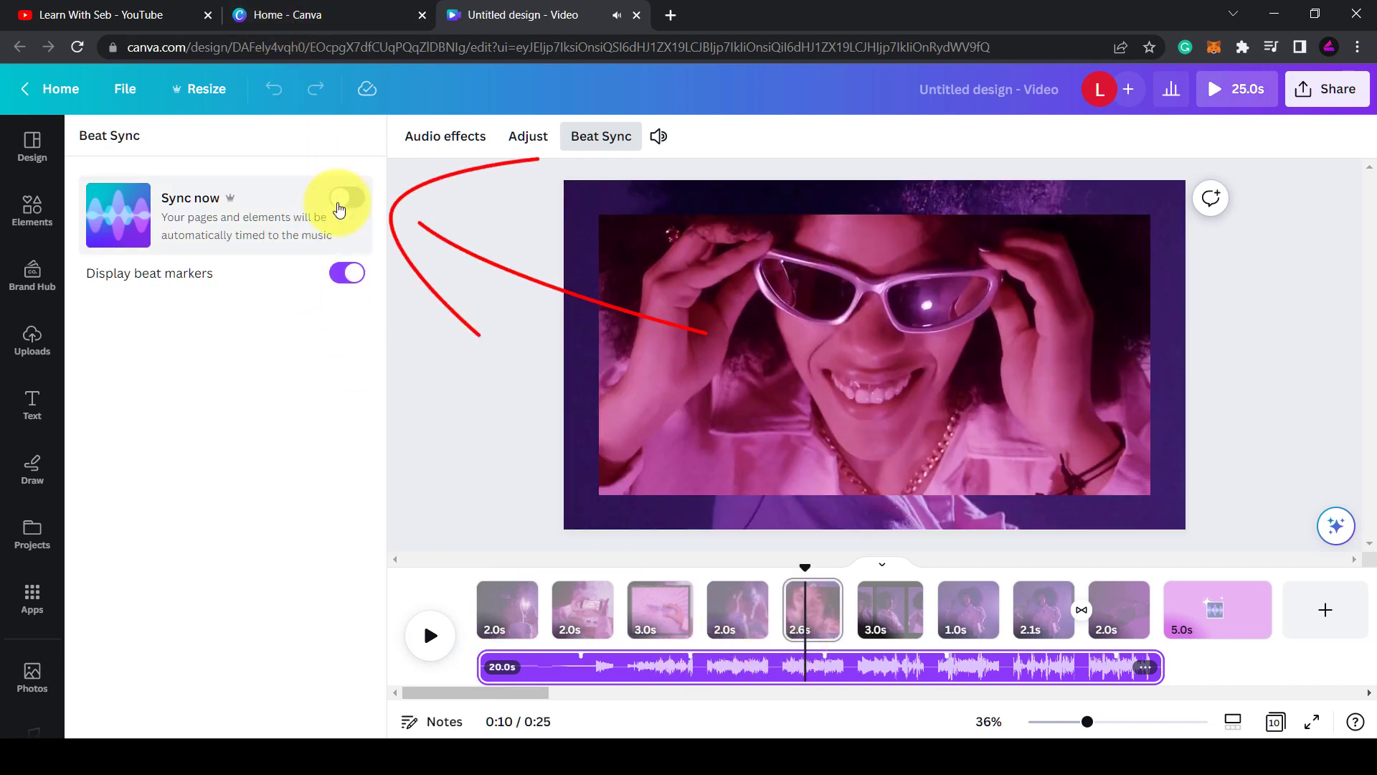
pyautogui.click(340, 208)
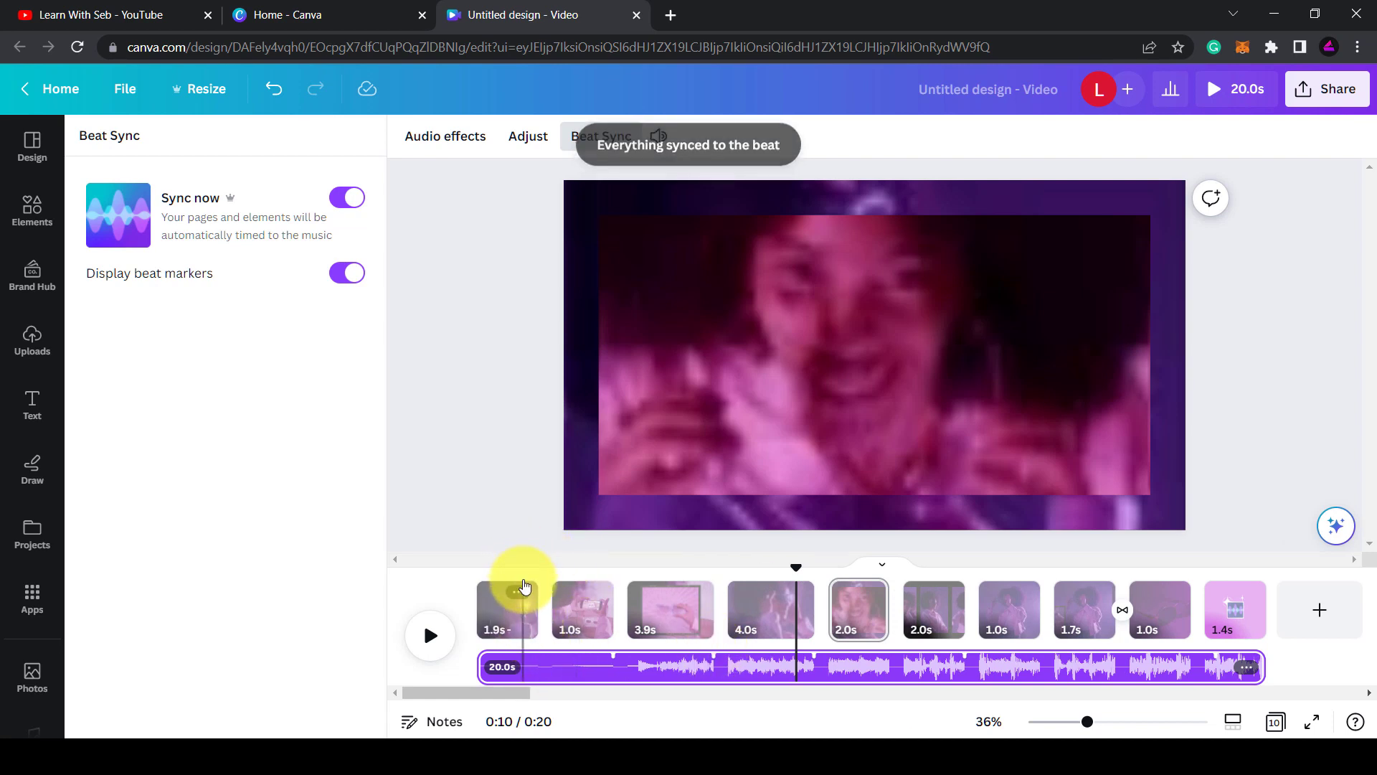
pyautogui.click(524, 578)
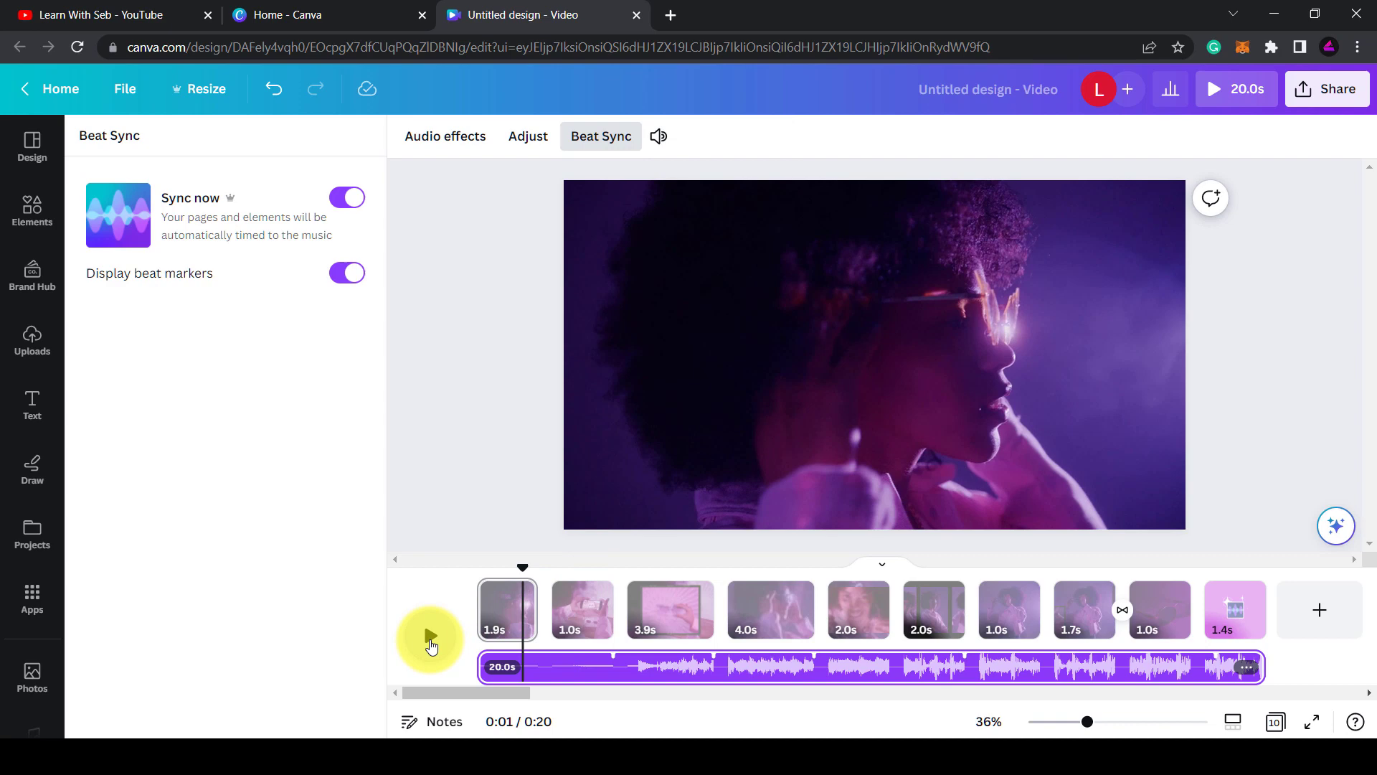
pyautogui.click(431, 646)
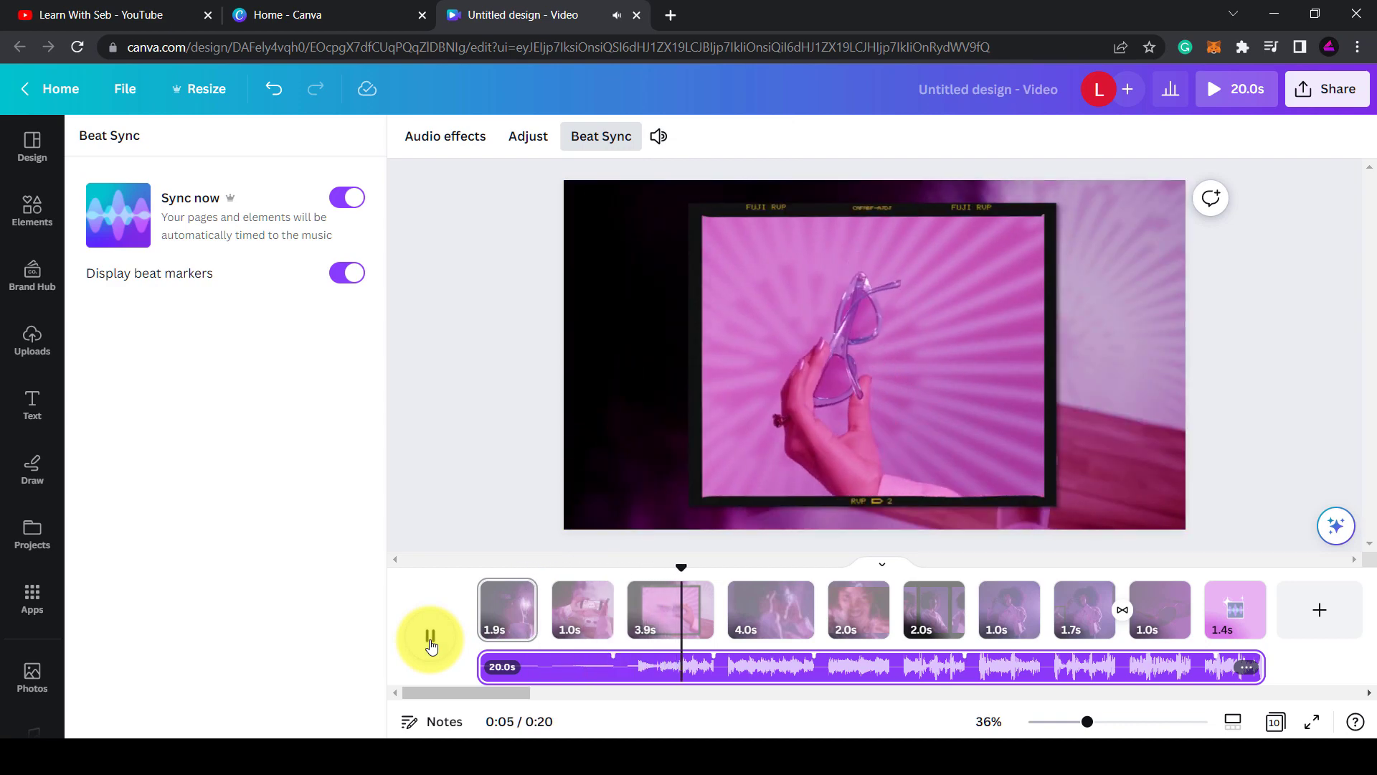
pyautogui.click(431, 638)
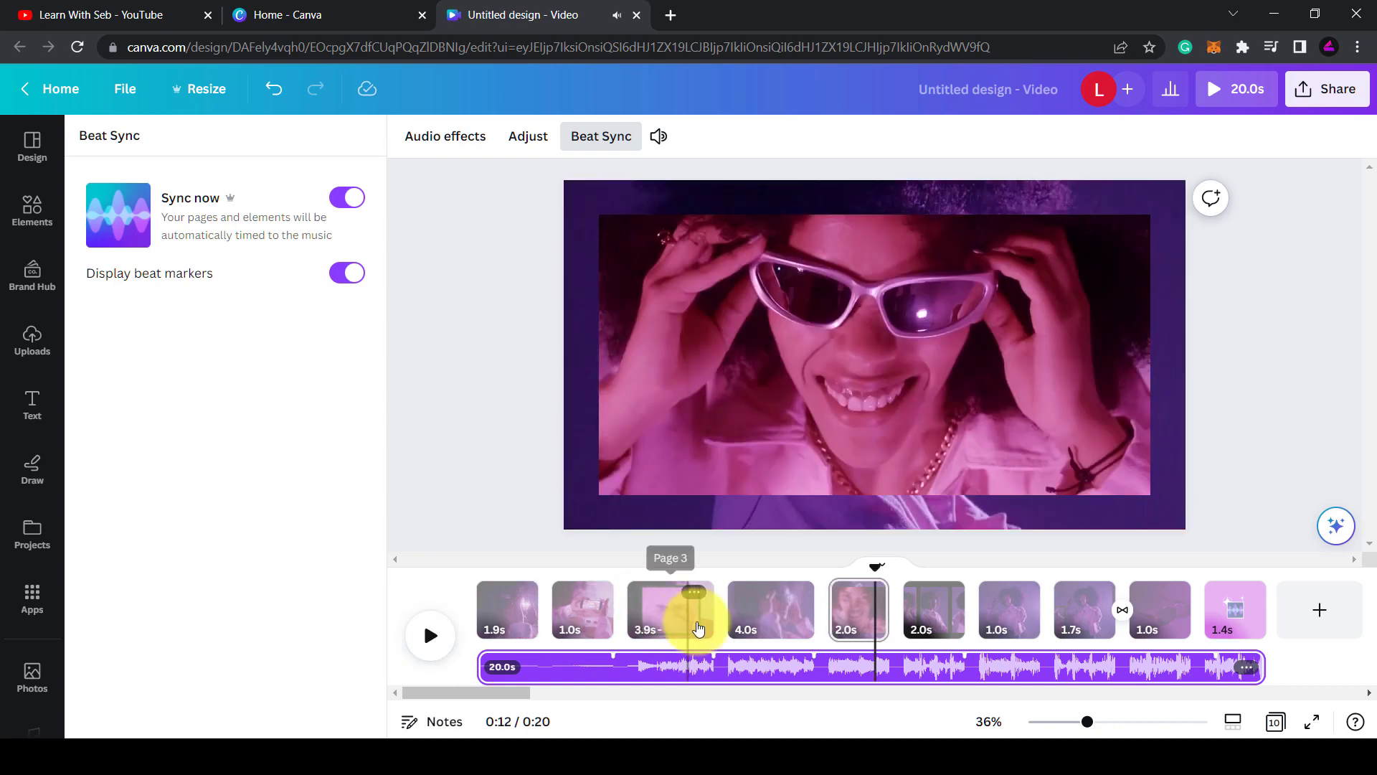
pyautogui.moveTo(696, 618)
pyautogui.mouseDown()
pyautogui.moveTo(655, 609)
pyautogui.moveTo(584, 624)
pyautogui.moveTo(709, 623)
pyautogui.mouseUp()
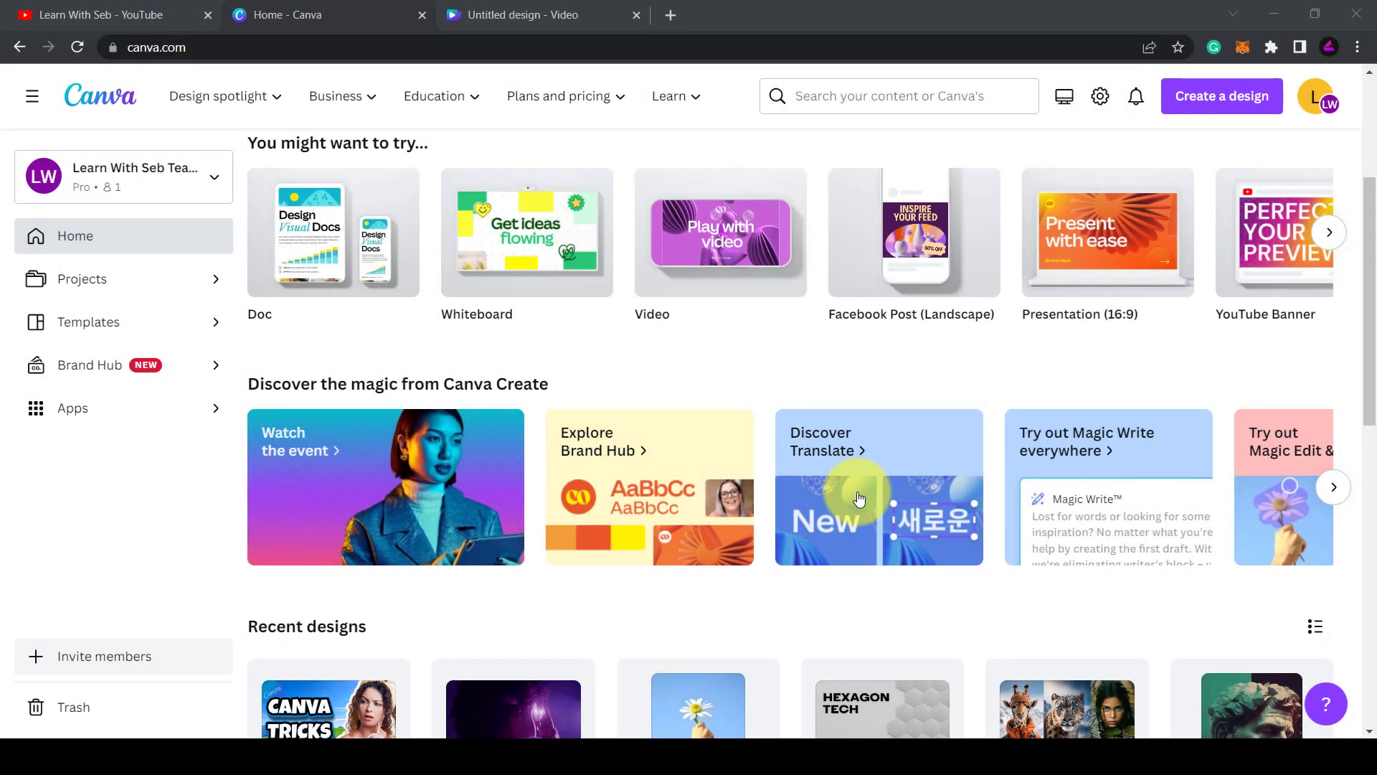
# - Open the 1080 × 1080 Translate sample design from the Discover Translate card
pyautogui.click(859, 500)
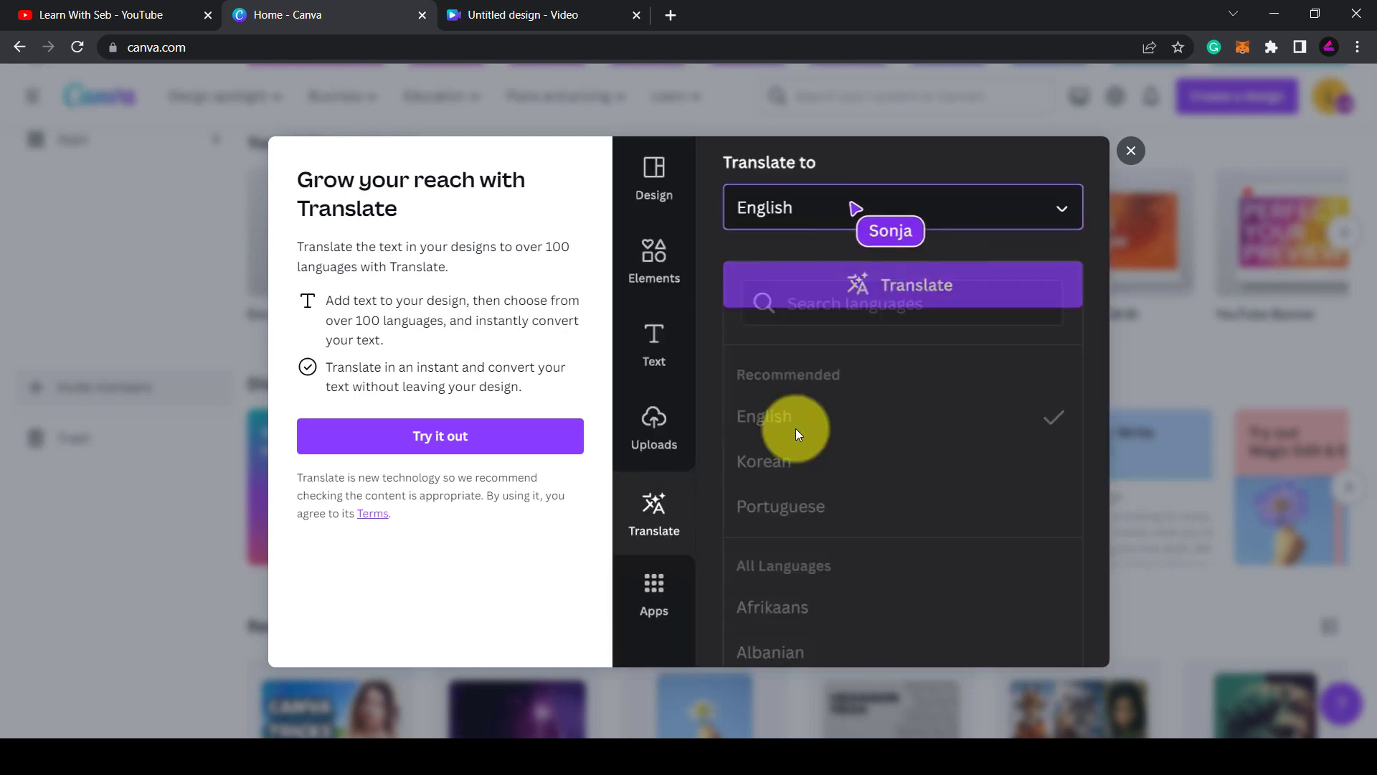
pyautogui.click(528, 430)
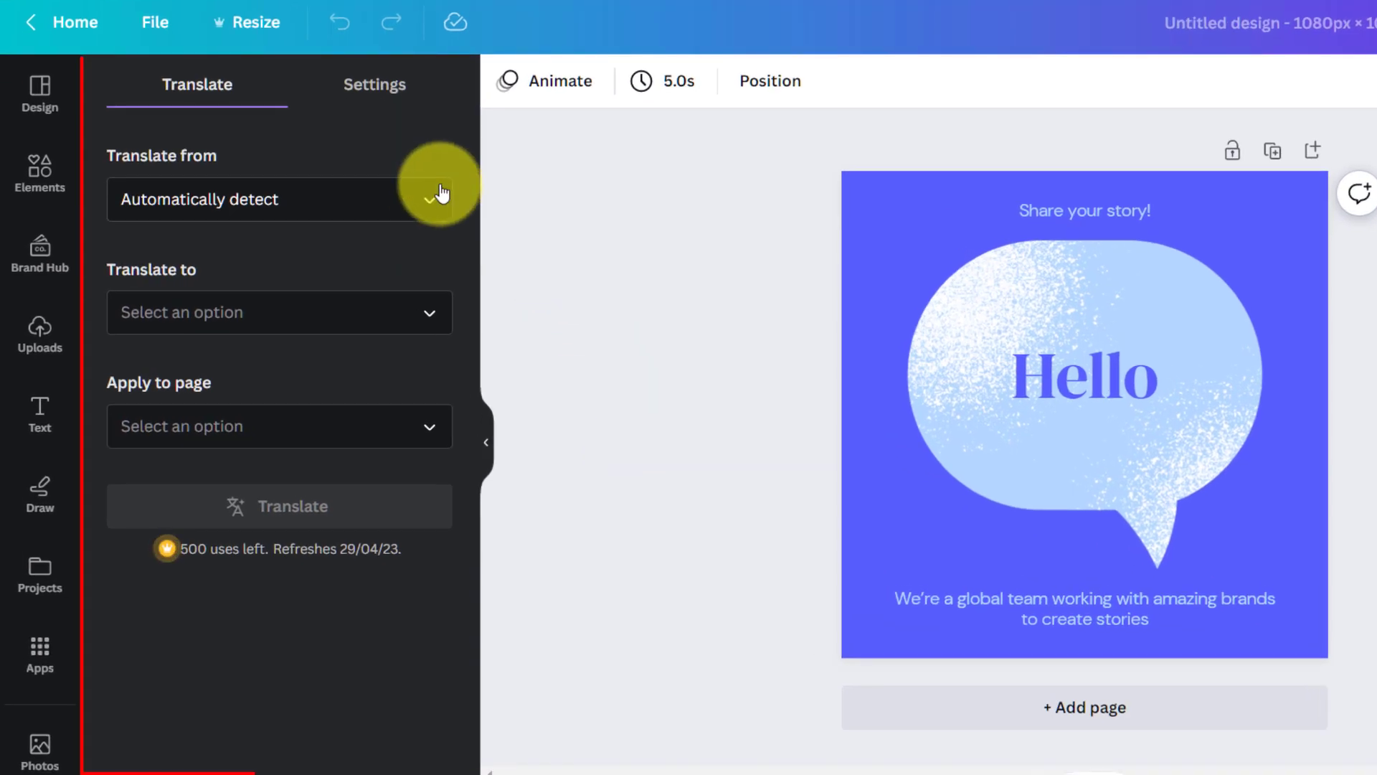
# - Translate Page 1 of the Hello design into Arabic, then view the Translate settings
pyautogui.click(429, 204)
pyautogui.click(429, 204)
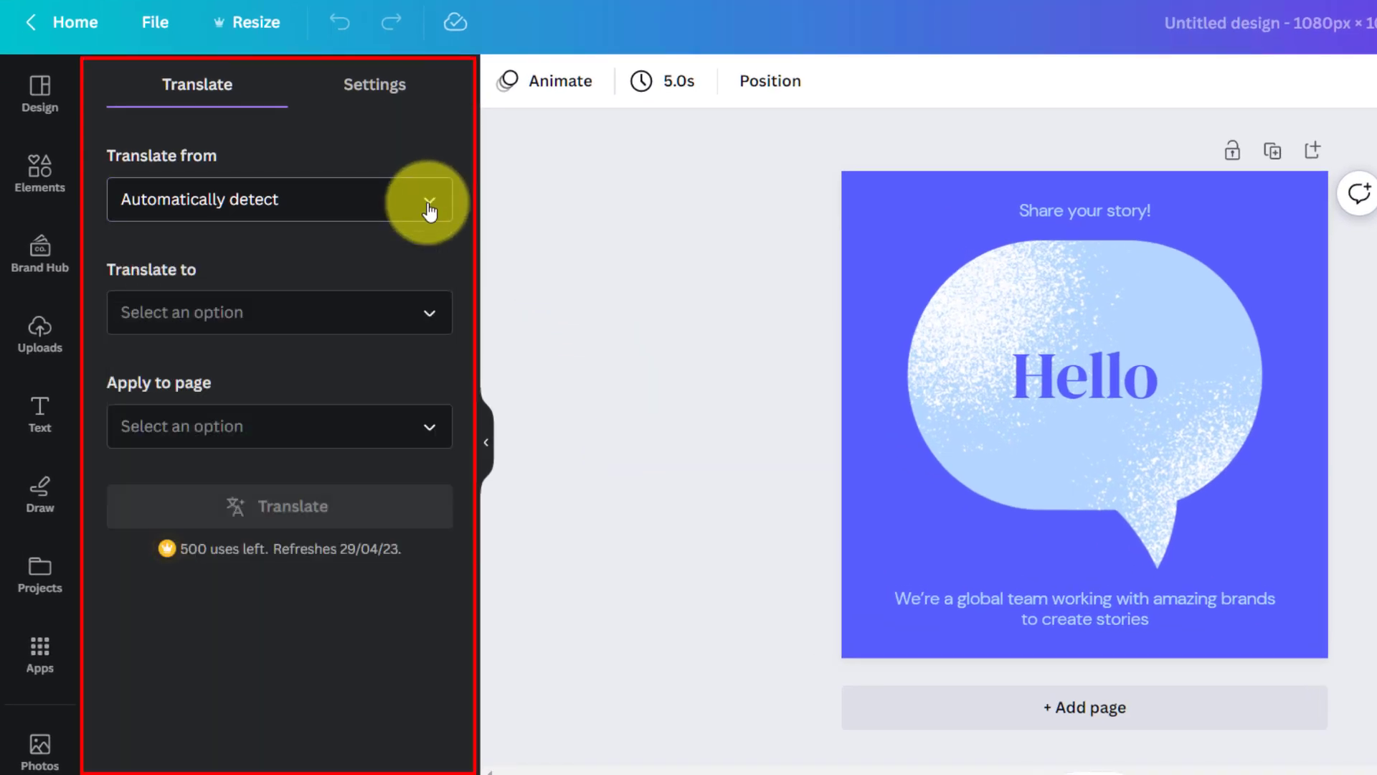
pyautogui.click(443, 315)
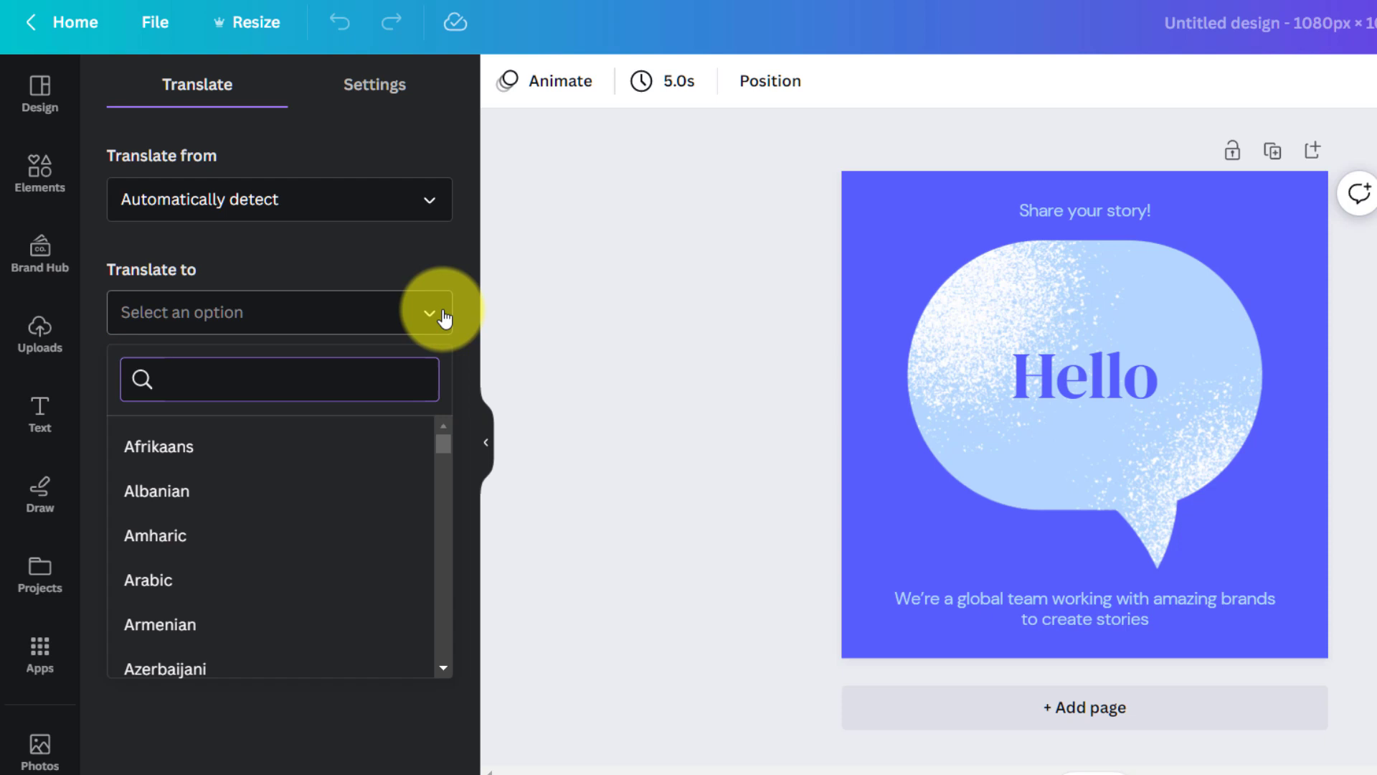
pyautogui.click(224, 592)
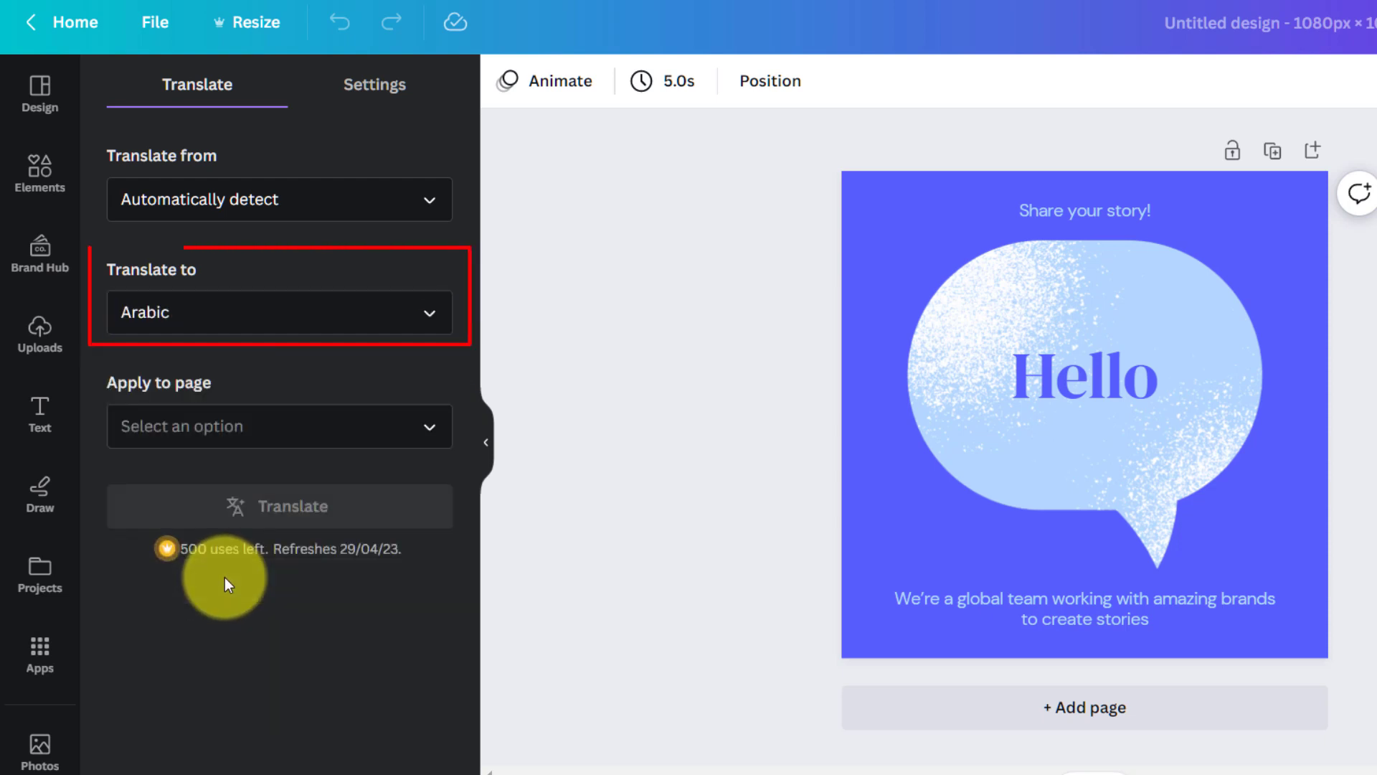
pyautogui.click(322, 443)
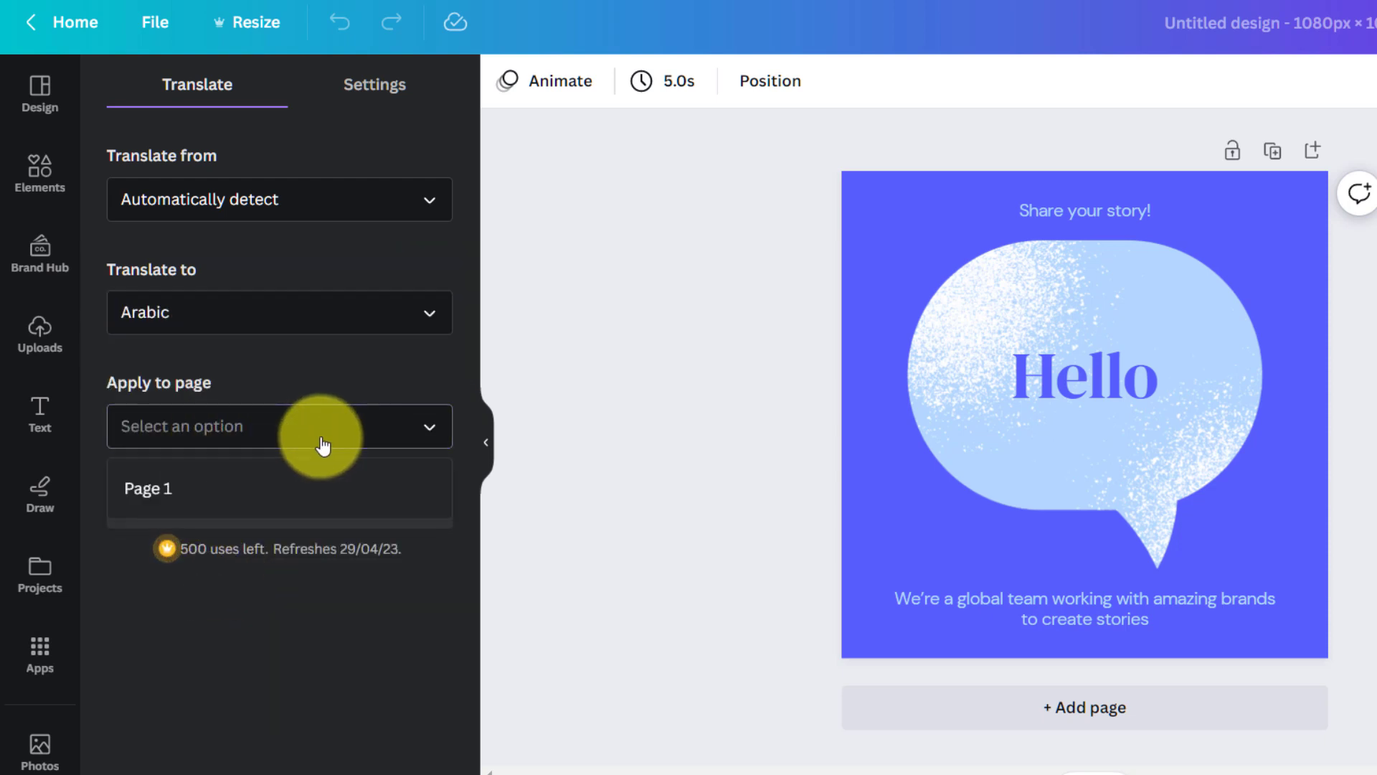
pyautogui.click(143, 502)
pyautogui.click(357, 510)
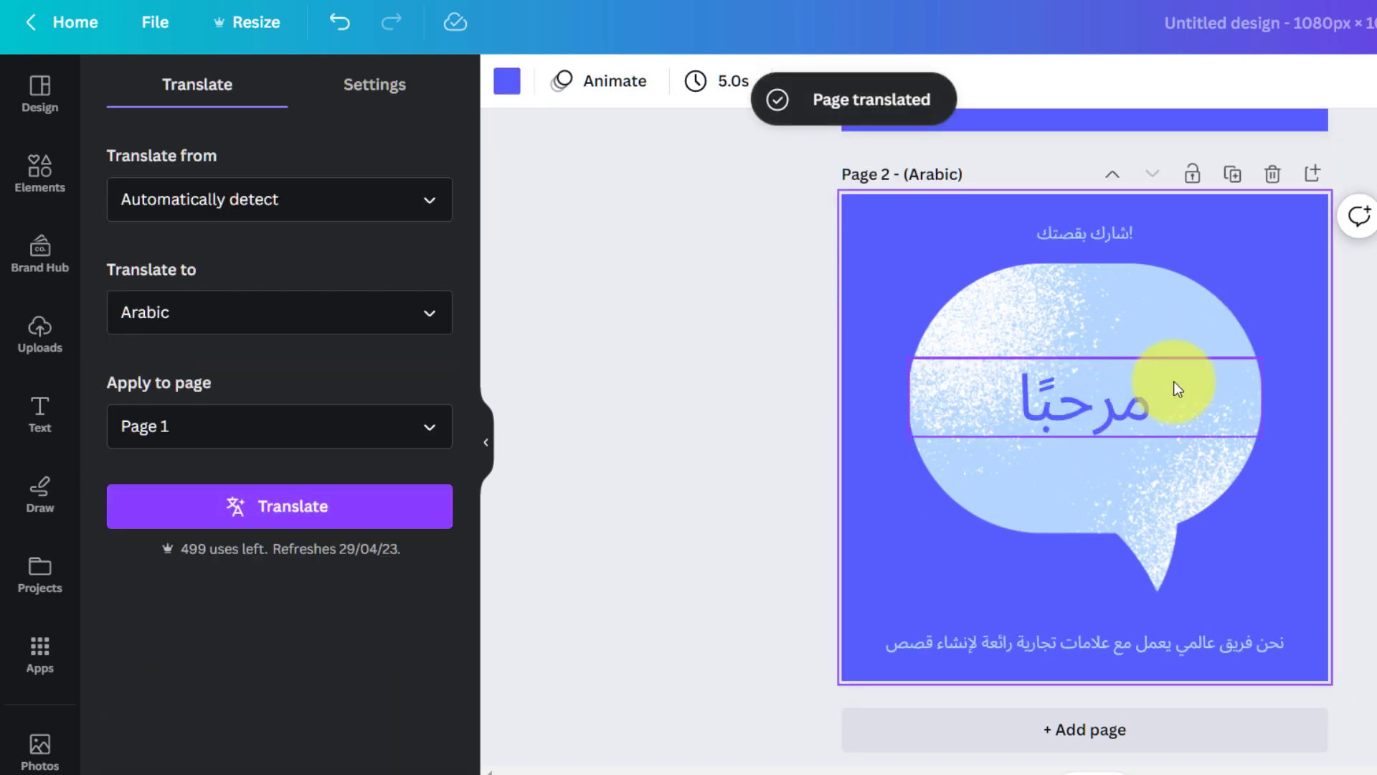
pyautogui.click(370, 84)
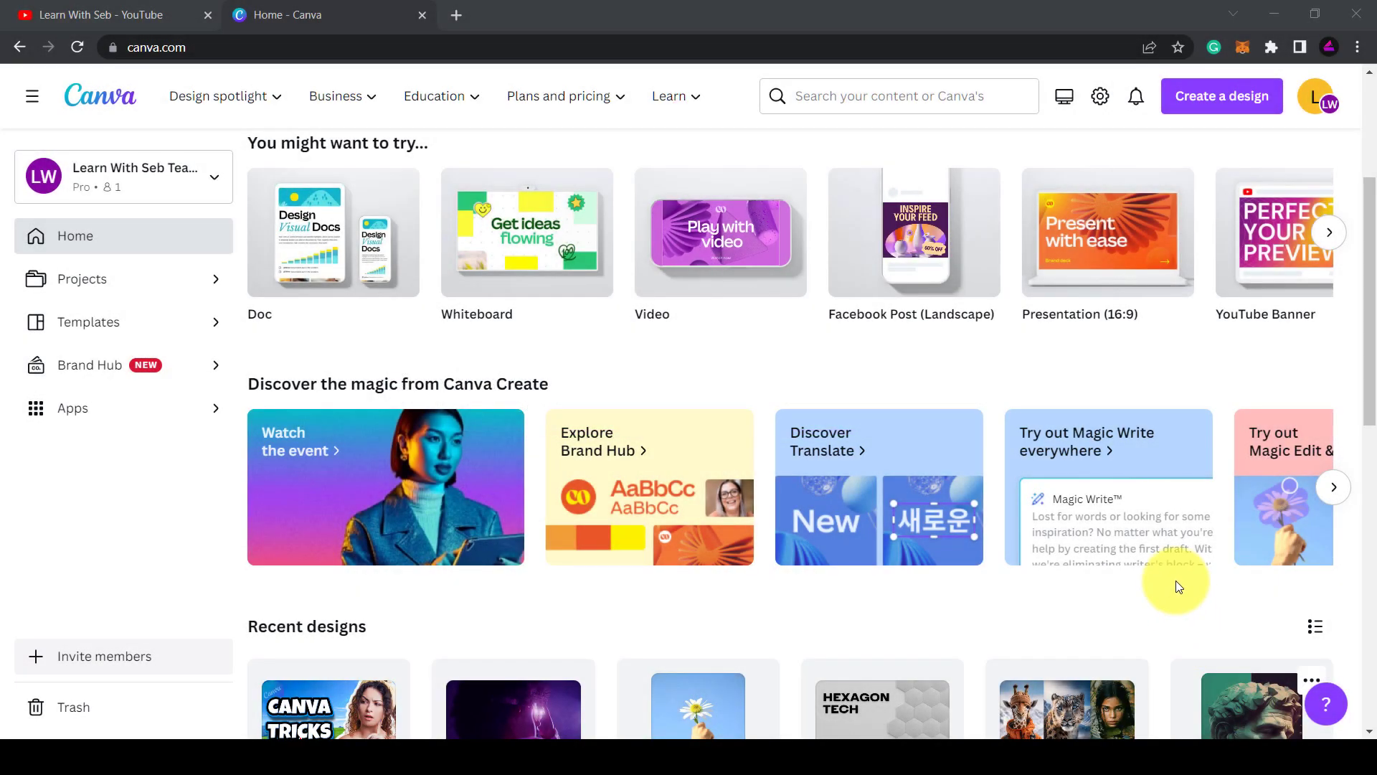
# - Open Magic Write from the home page and submit the prompt for five Canva Tips Twitter posts
pyautogui.click(1143, 467)
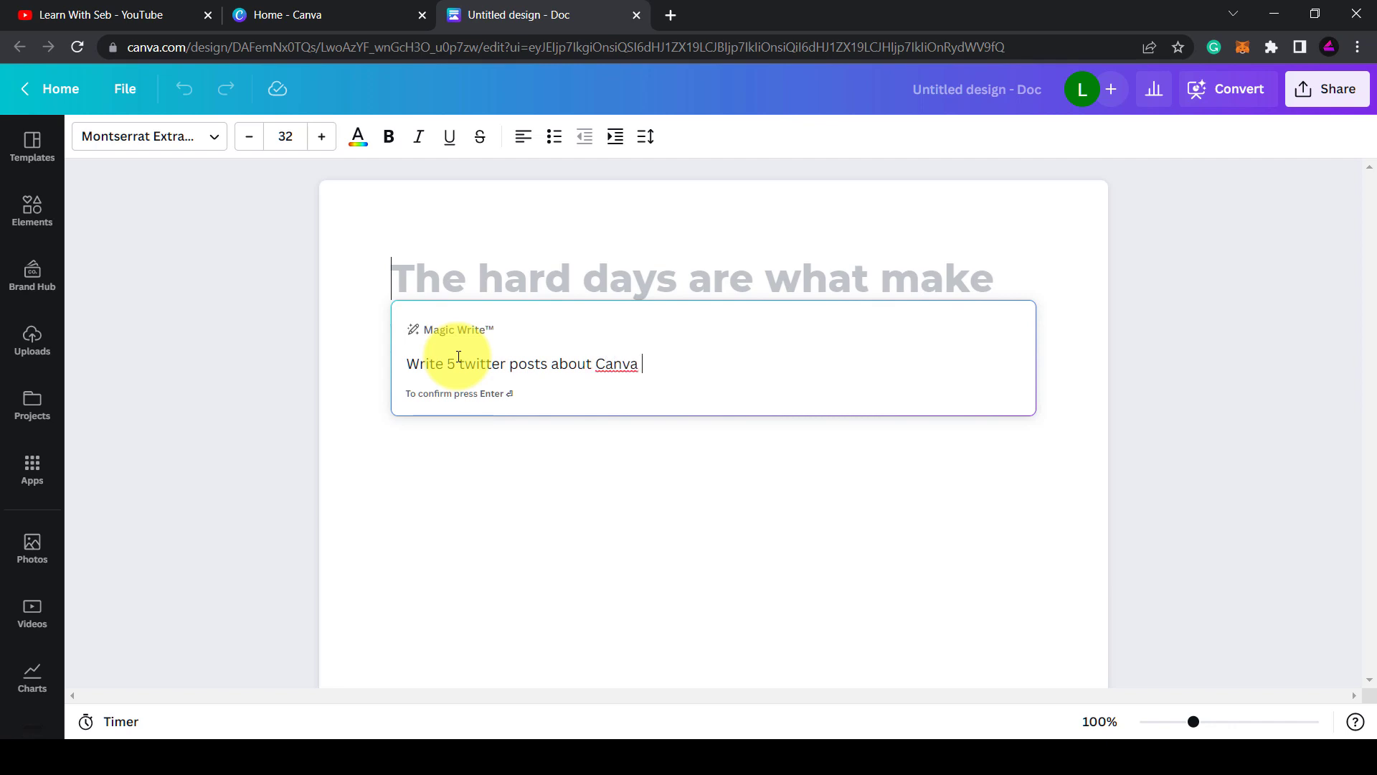
pyautogui.press('Return')
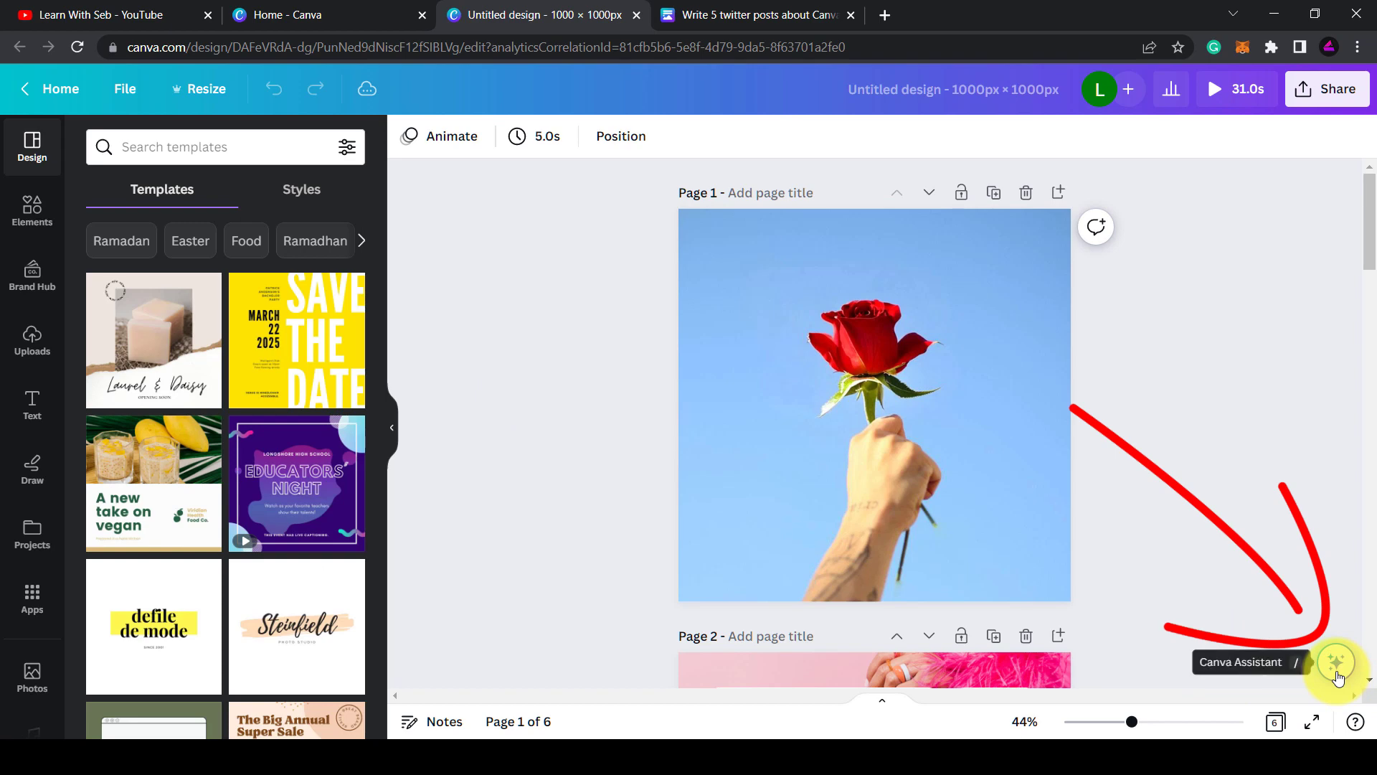
# - Use Magic Write with the prompt 'Write a poem about red roses' to add a poem to page 1
pyautogui.click(1336, 672)
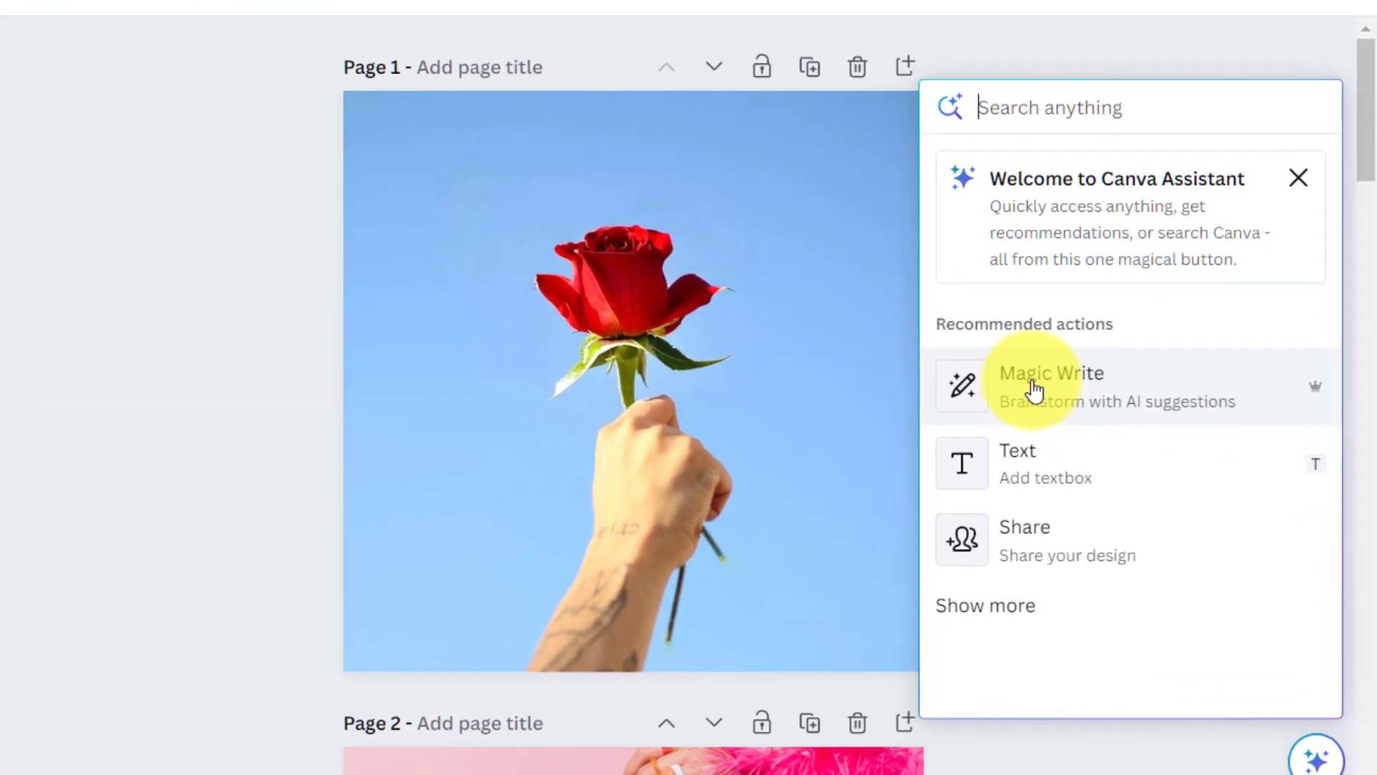
pyautogui.click(1073, 401)
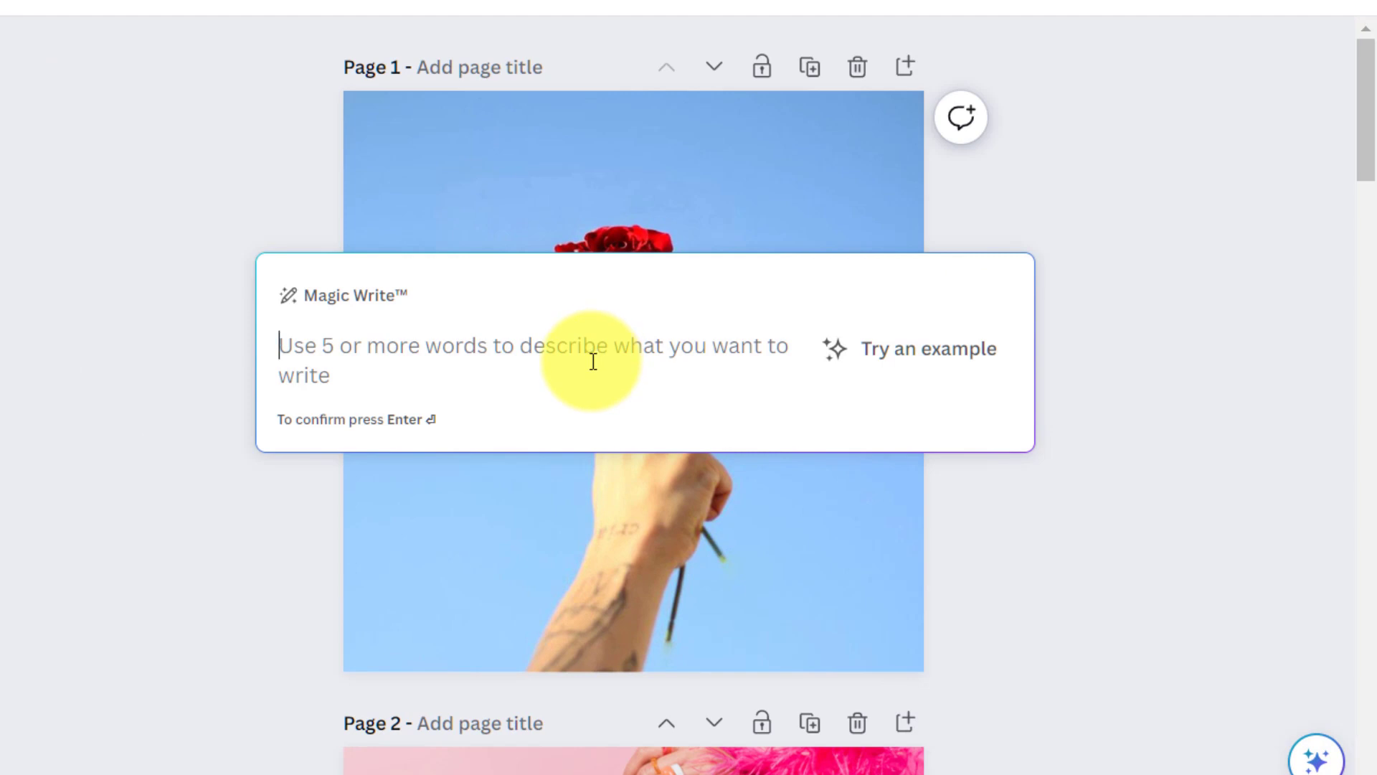
pyautogui.write('Write a poem about red roses')
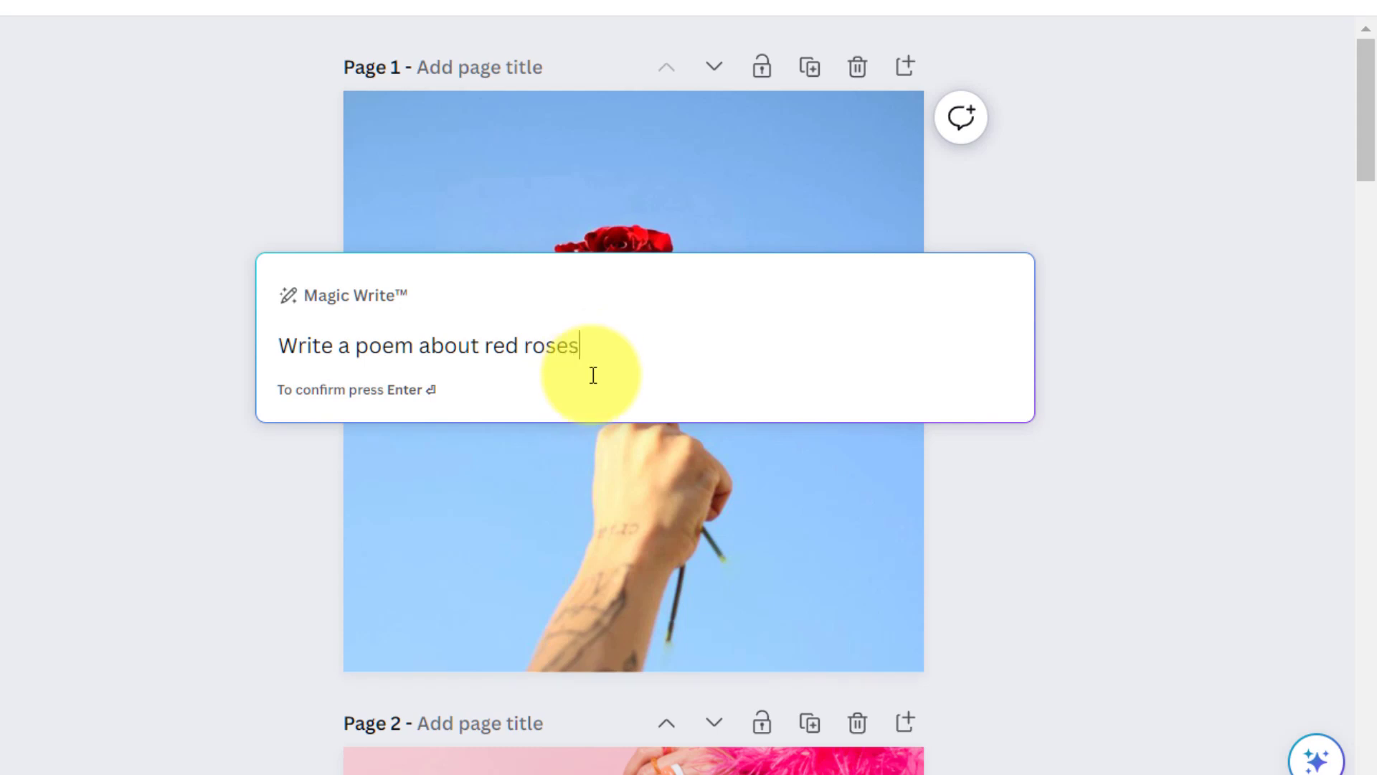
pyautogui.press('Return')
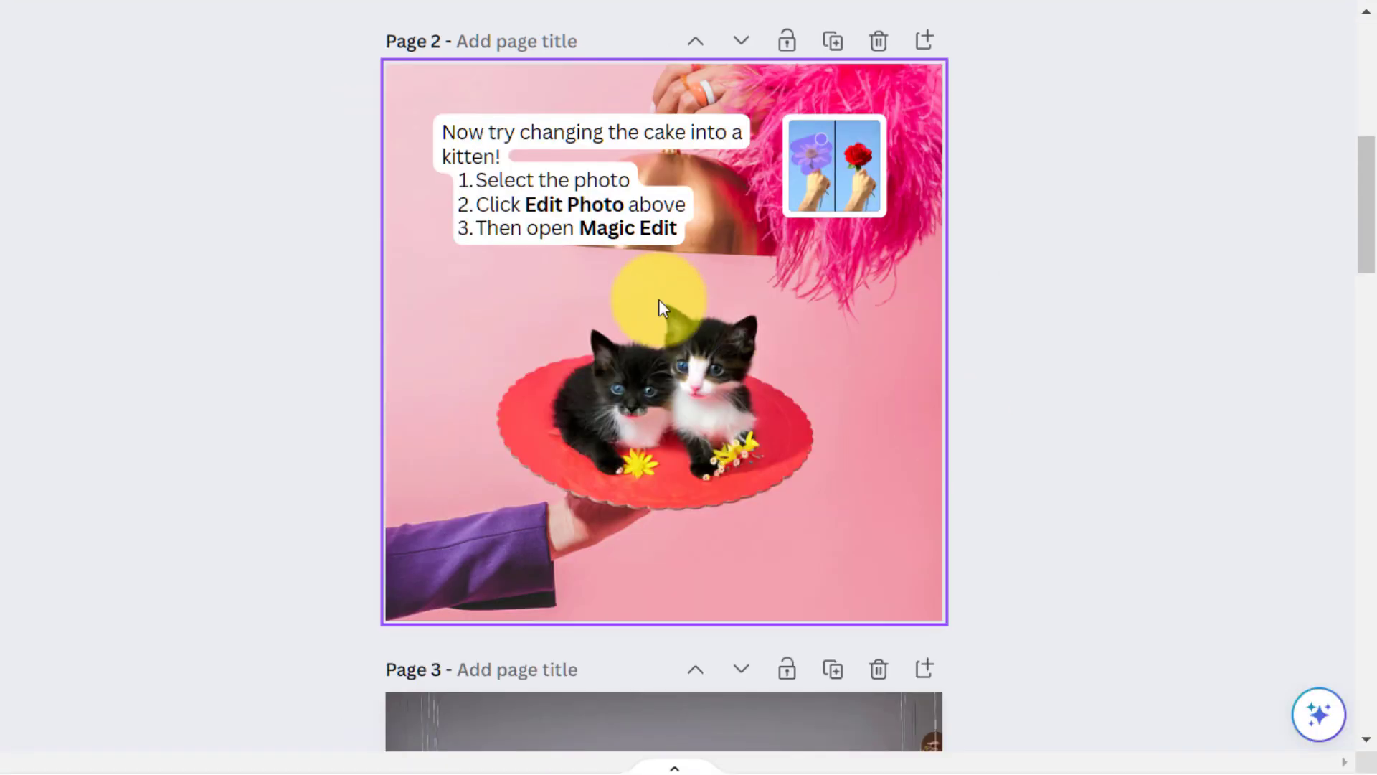
# - Rewrite the page 2 kitten instruction text into a how-to guide with Magic Write
pyautogui.click(595, 189)
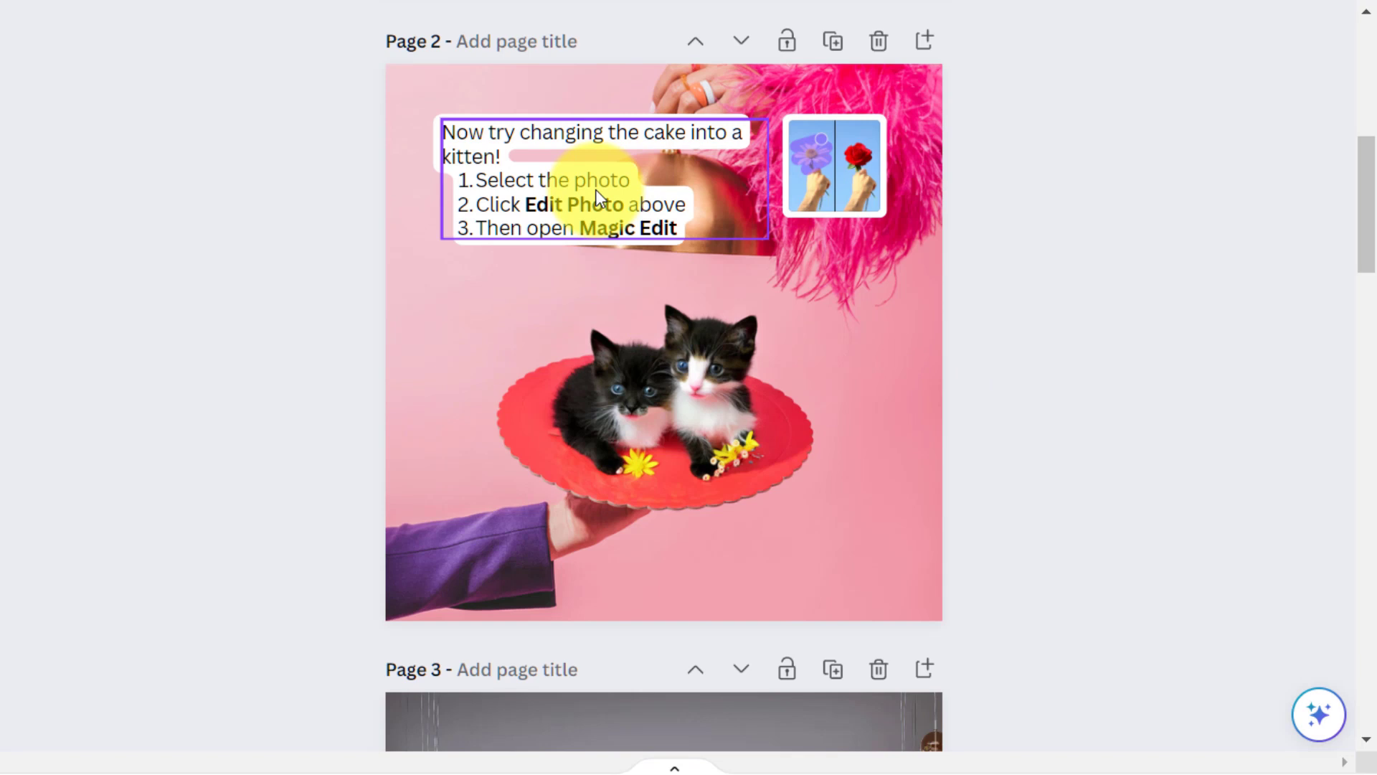
pyautogui.click(1305, 730)
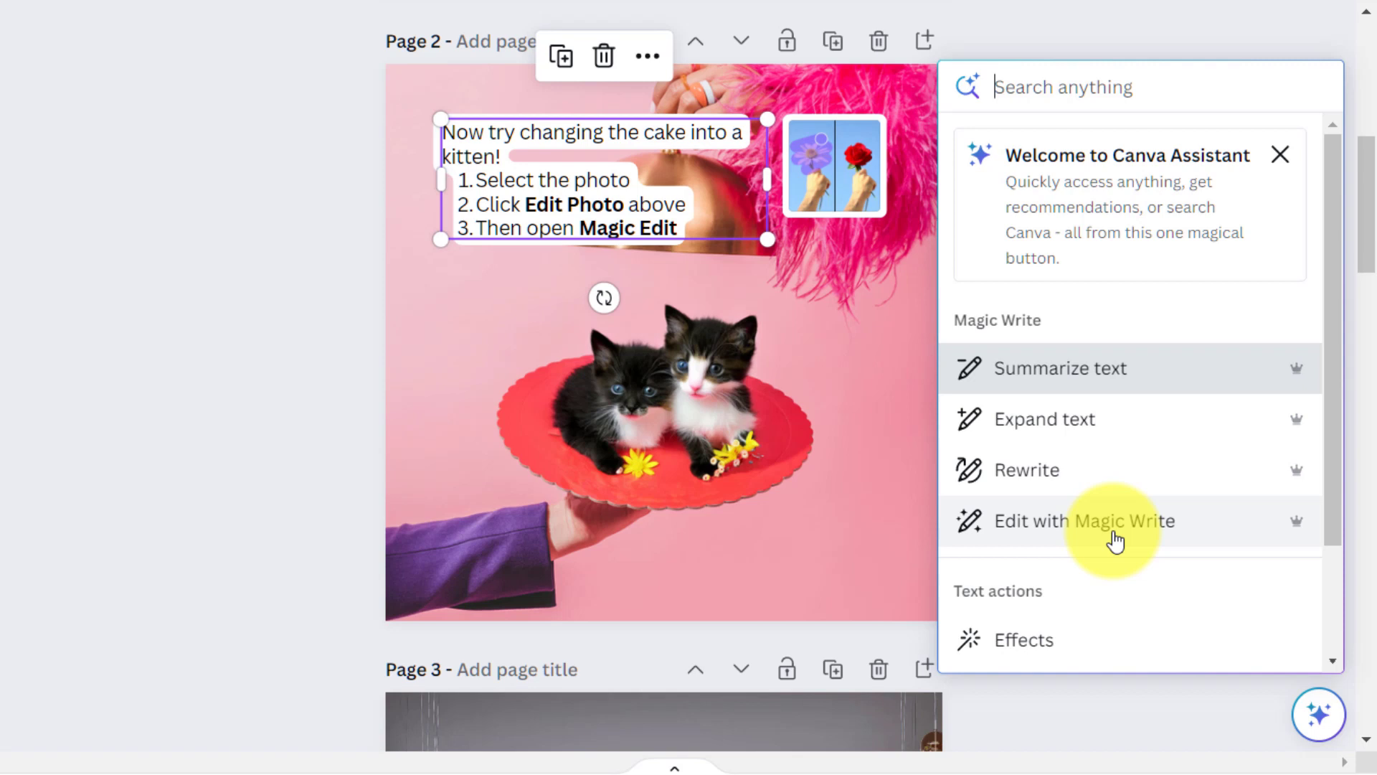
pyautogui.click(1098, 482)
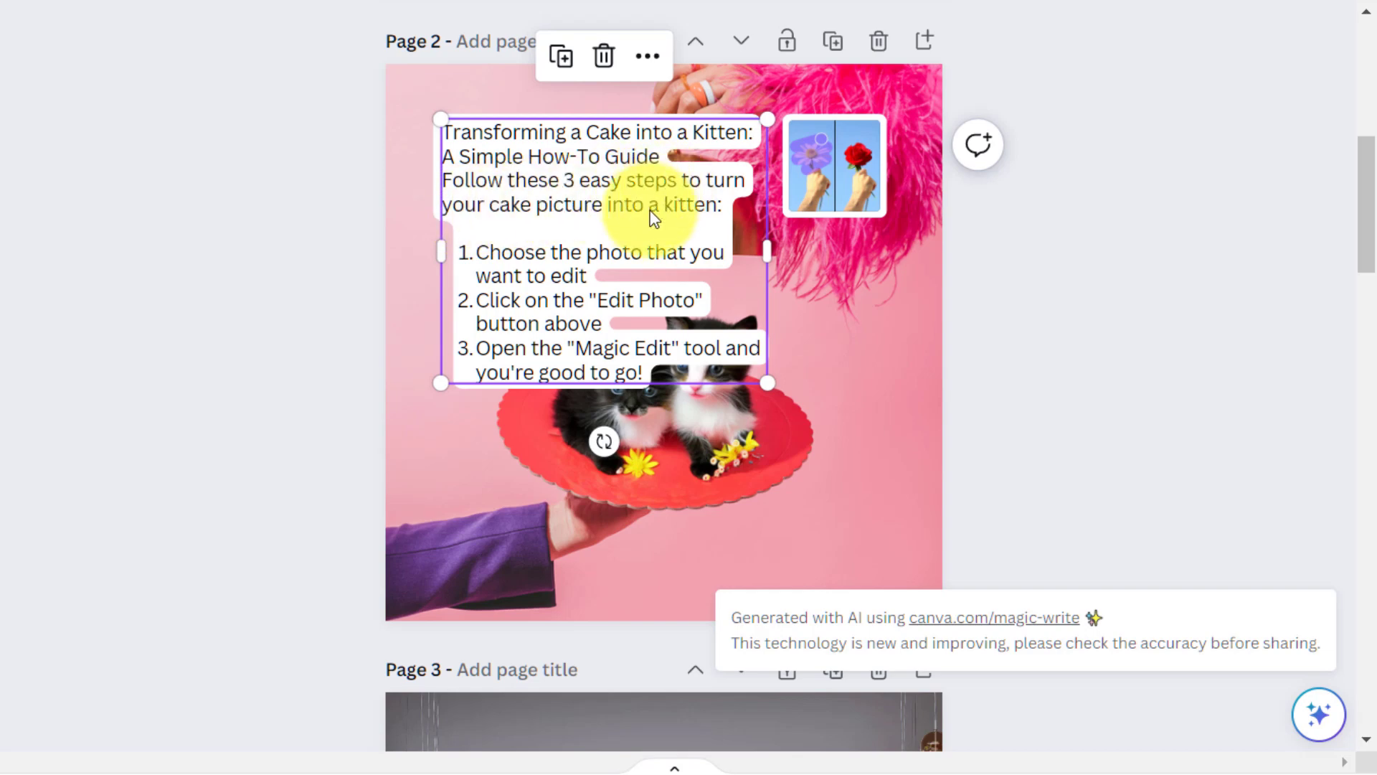
pyautogui.click(1082, 503)
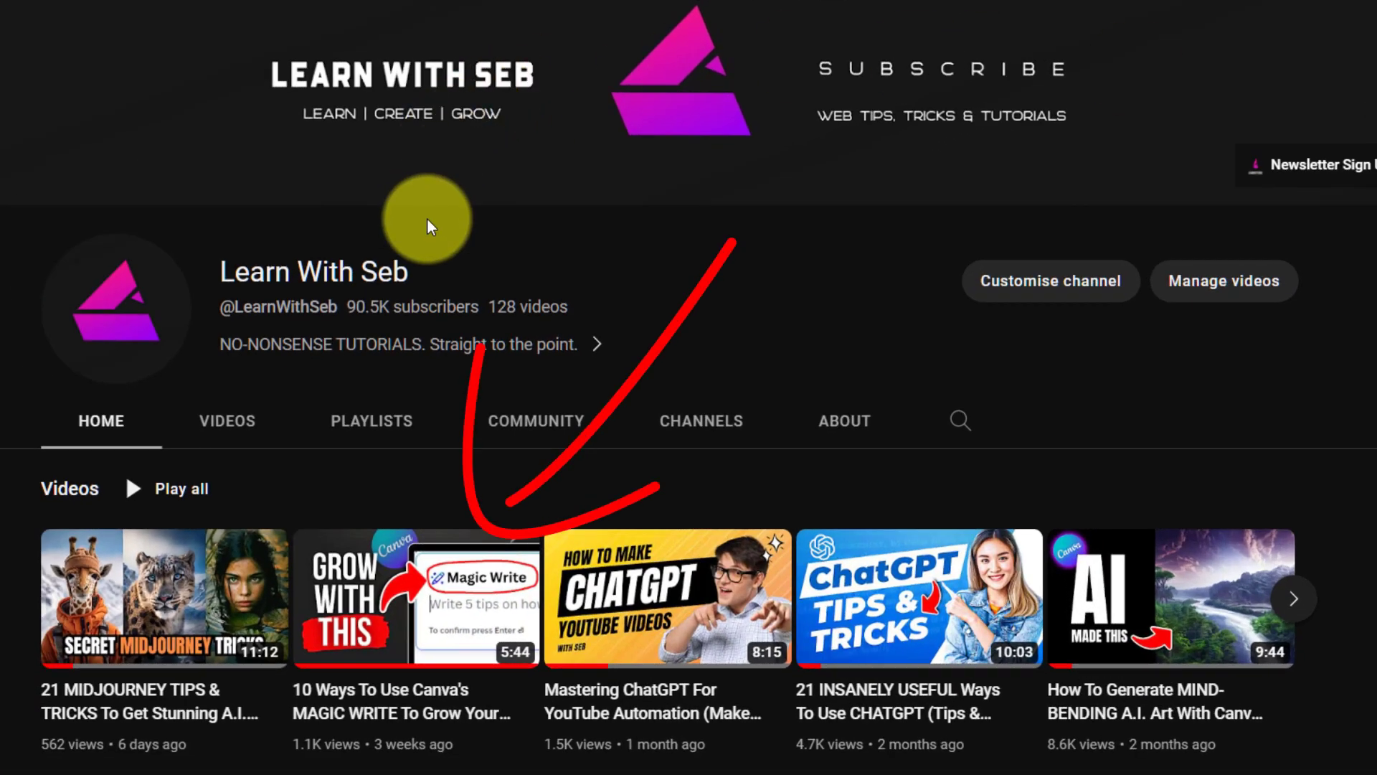
# - Go back from the YouTube channel page to the Canva home page
pyautogui.moveTo(323, 657)
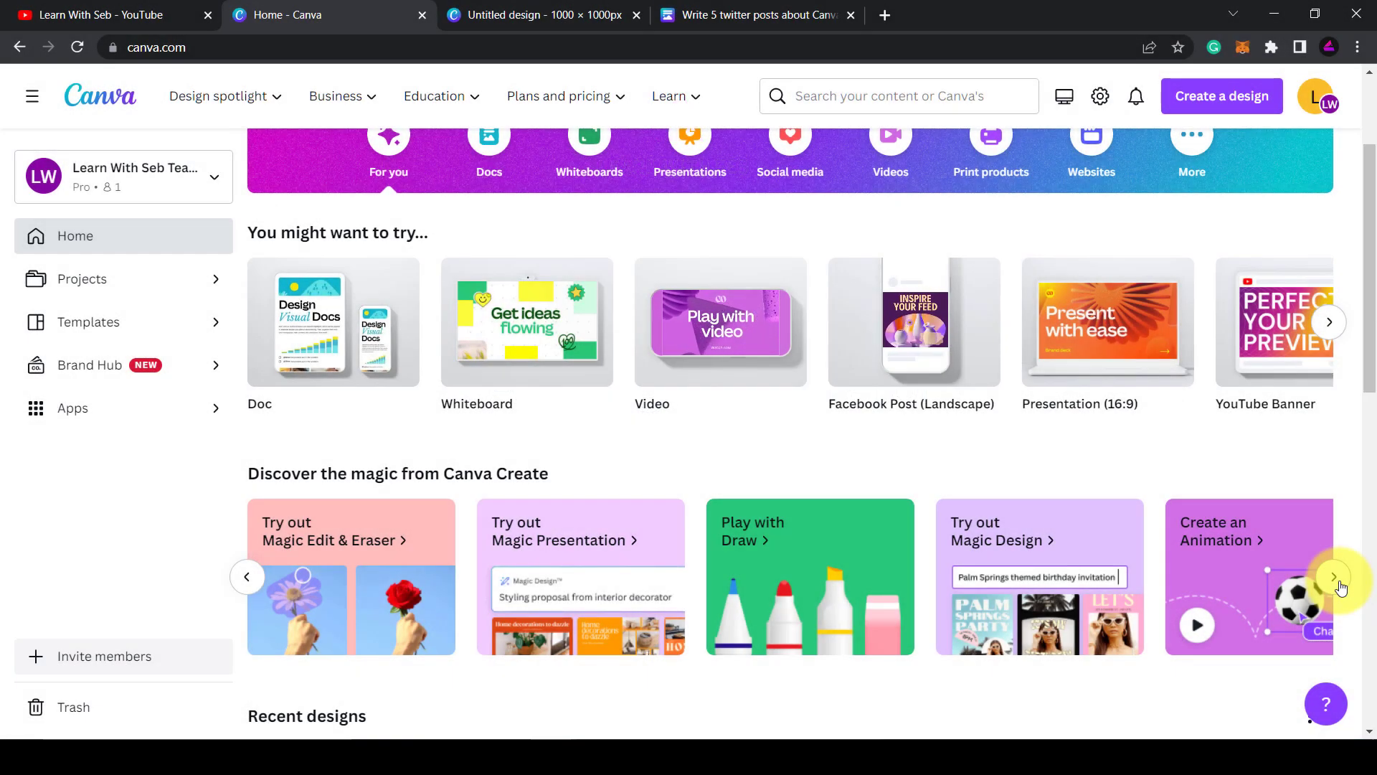
# - Start a new Instagram post from the Text to Image card in the Discover carousel
pyautogui.click(1335, 578)
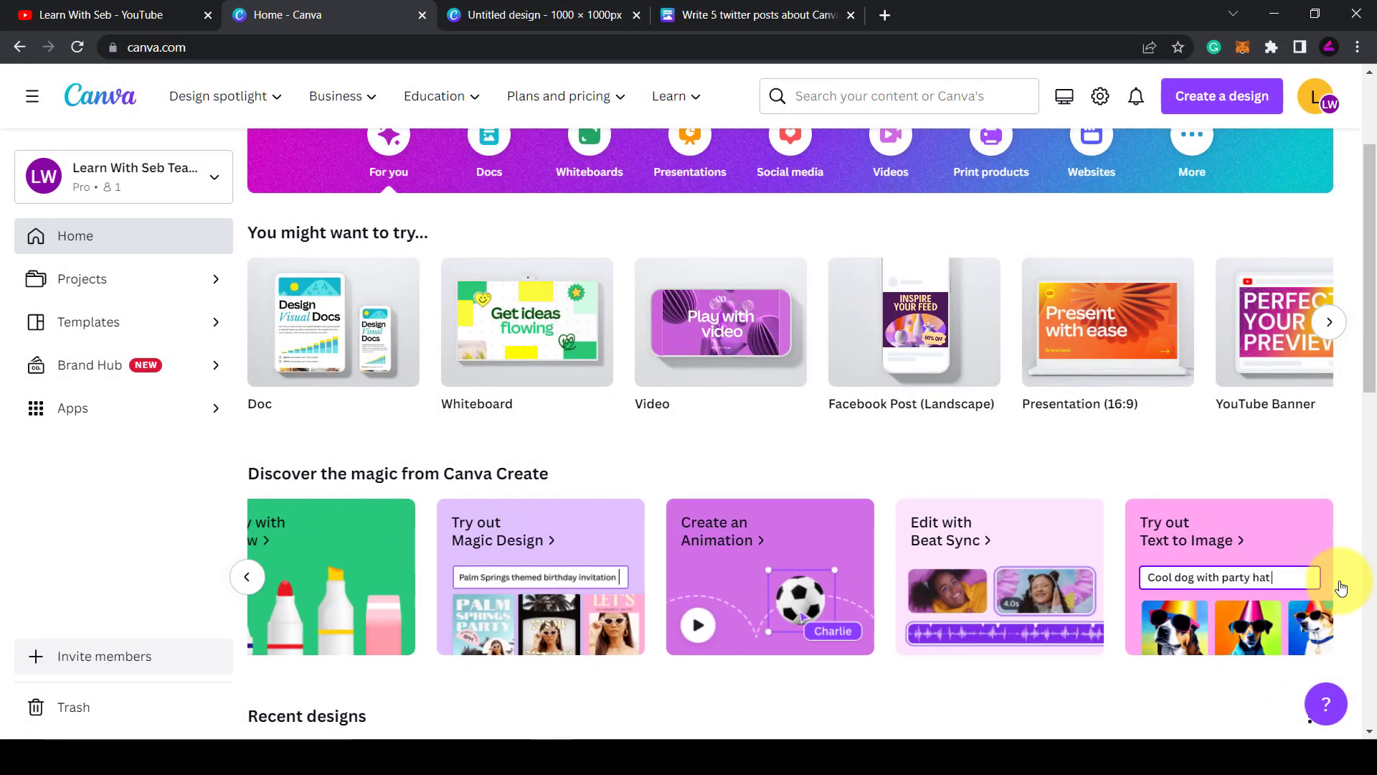
pyautogui.click(1291, 540)
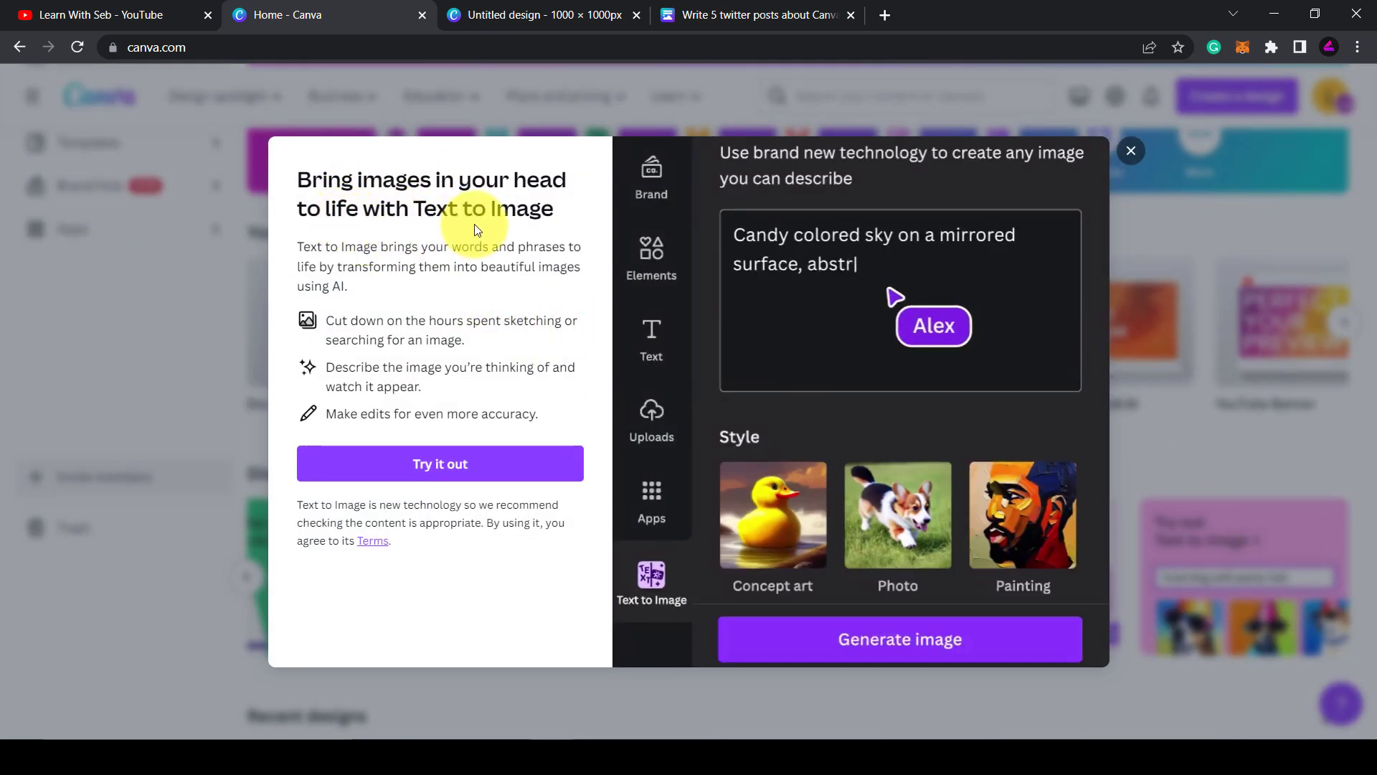
pyautogui.click(441, 464)
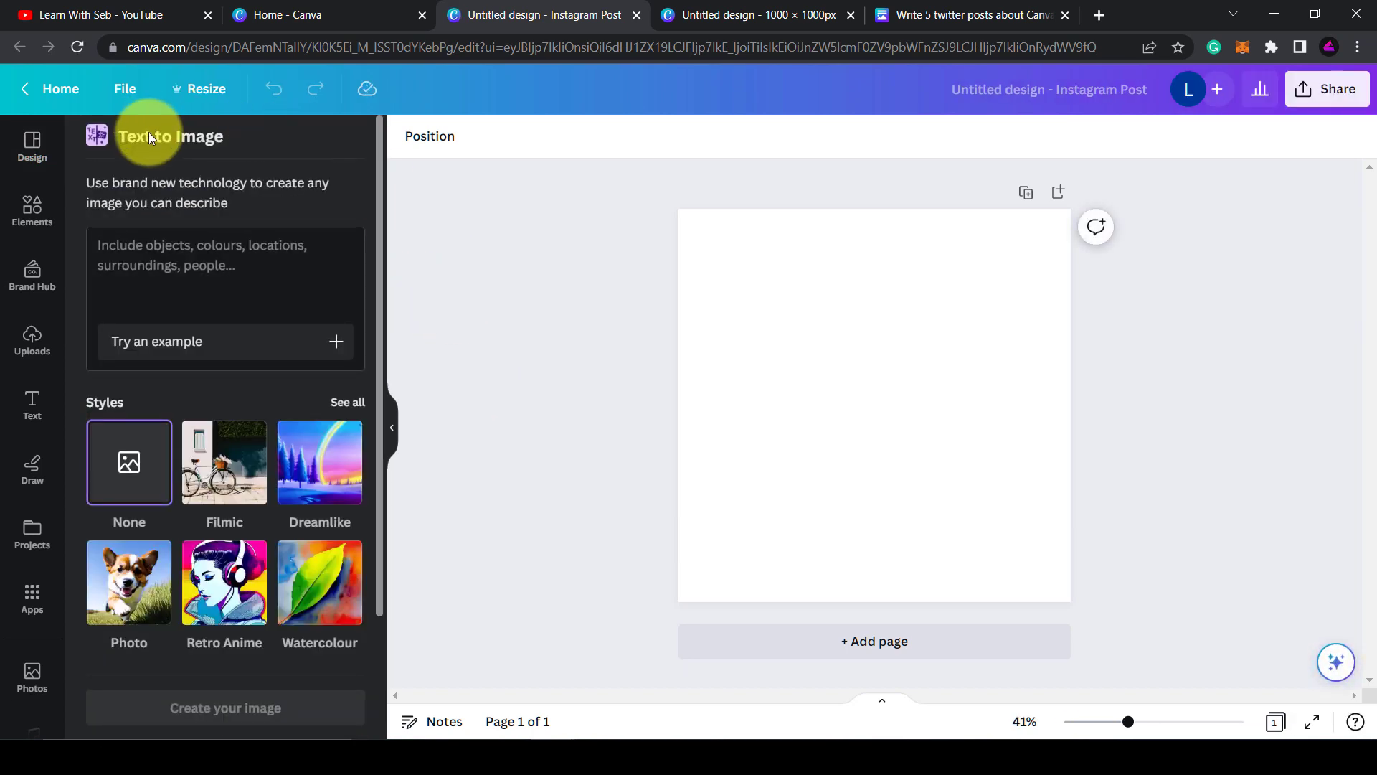
# - Enter the Text to Image prompt 'cat wearing a top hat riding a bicycle'
pyautogui.scroll(-8, 36, 510)
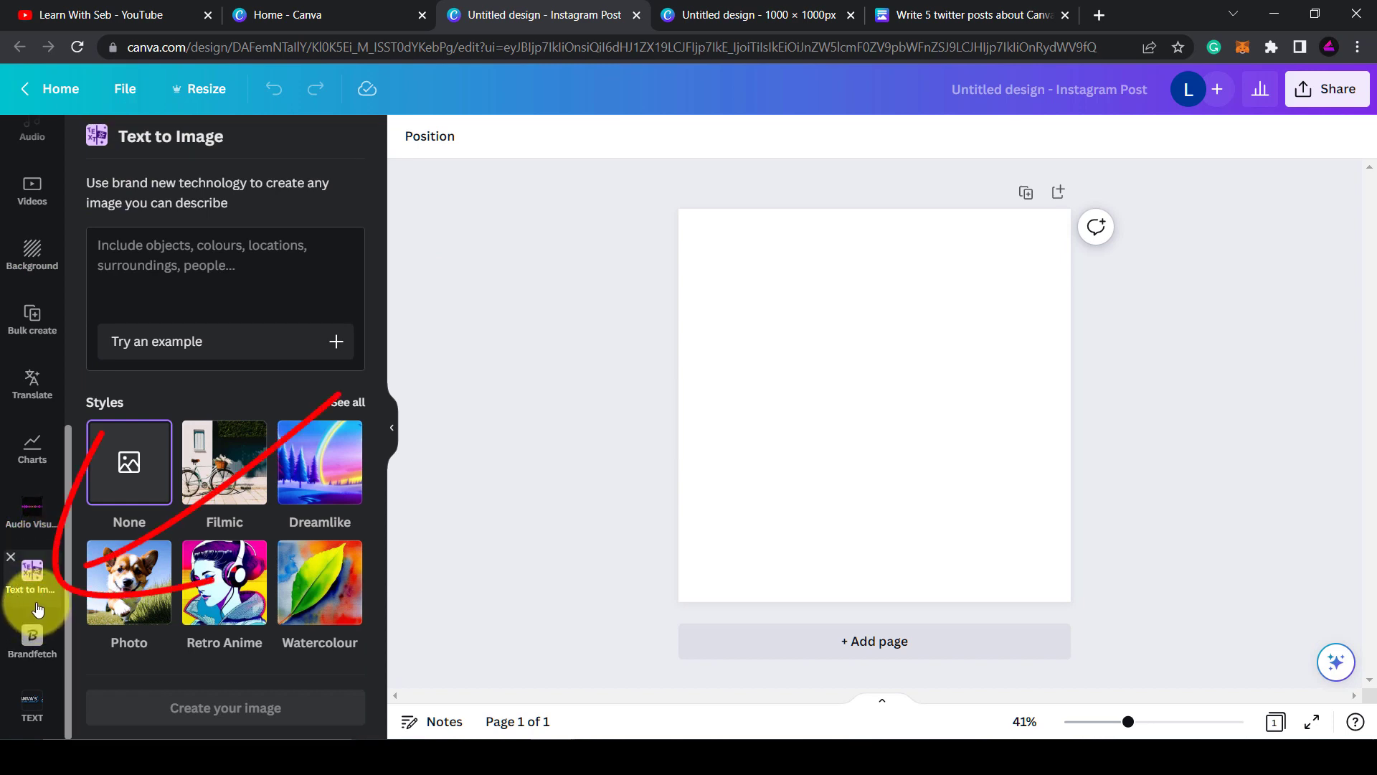
pyautogui.click(152, 267)
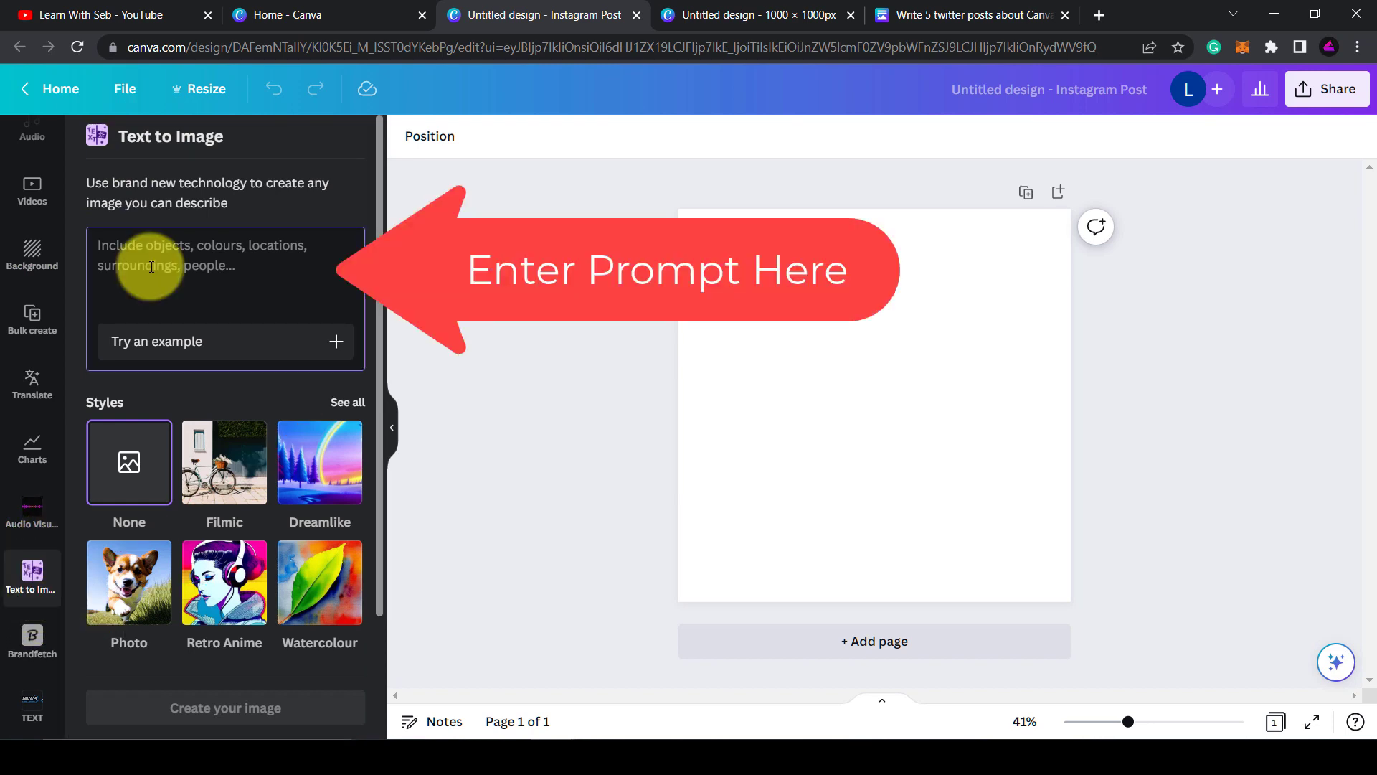
pyautogui.write('cat wearing a top hat riding a b')
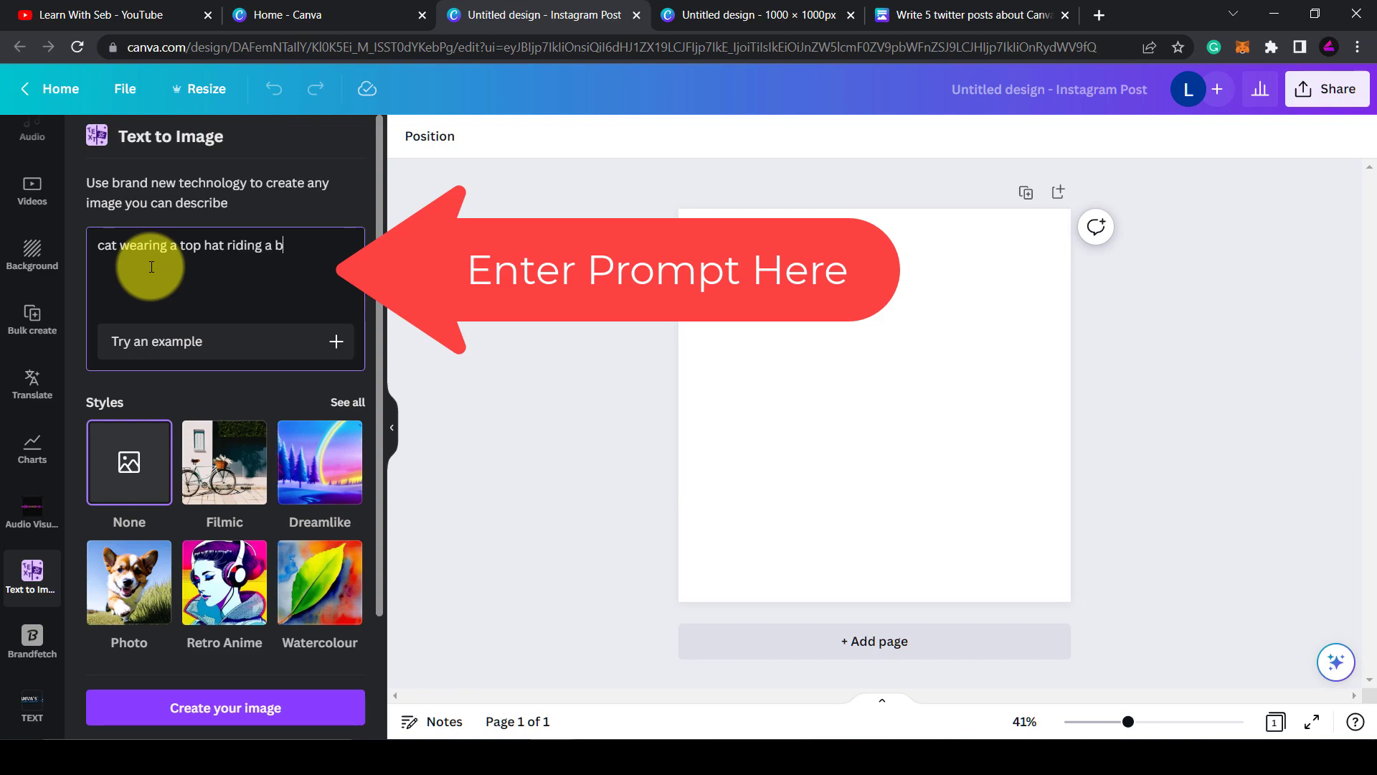
pyautogui.write('icycle')
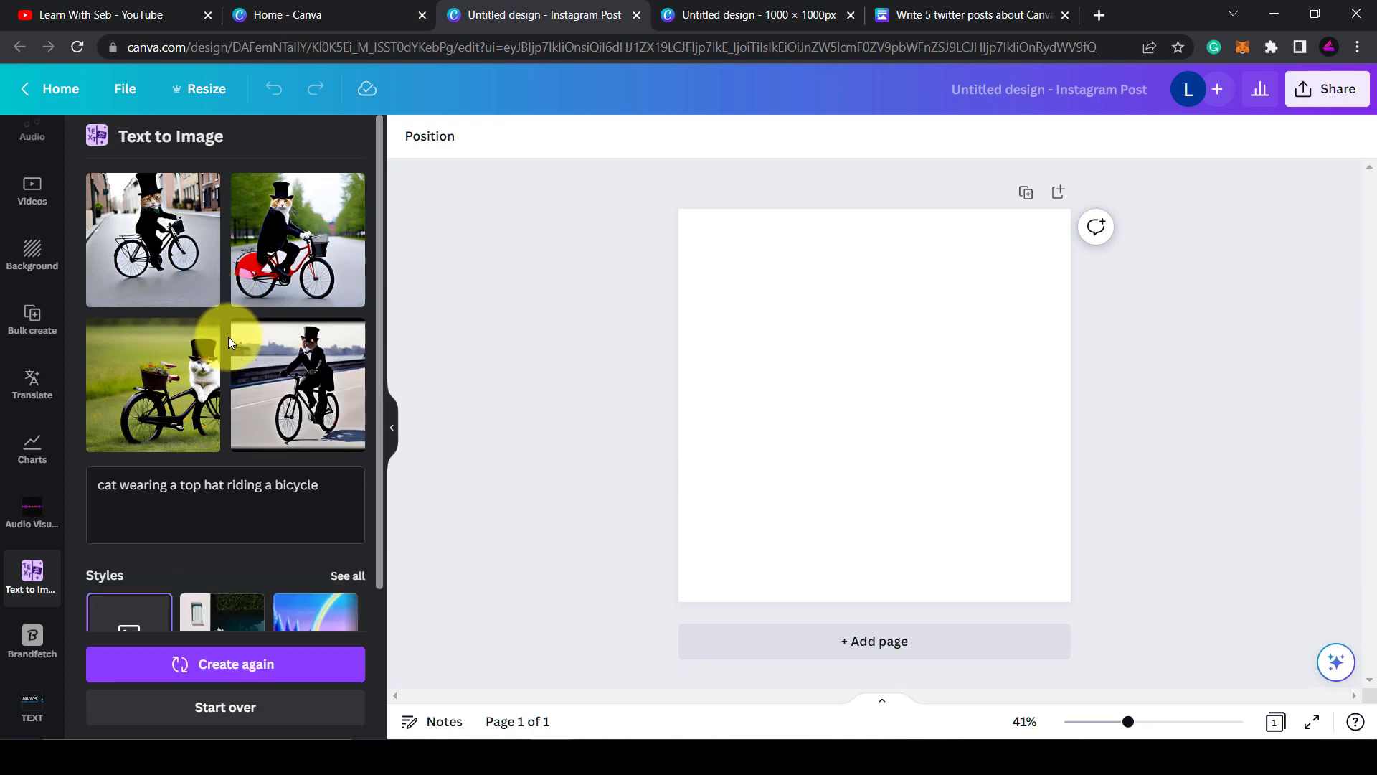
# - Place the red-bicycle cat image and stretch it to fill the page
pyautogui.click(281, 229)
pyautogui.moveTo(986, 516); pyautogui.dragTo(1073, 604)
pyautogui.moveTo(763, 295); pyautogui.dragTo(679, 206)
pyautogui.scroll(3, 816, 398)
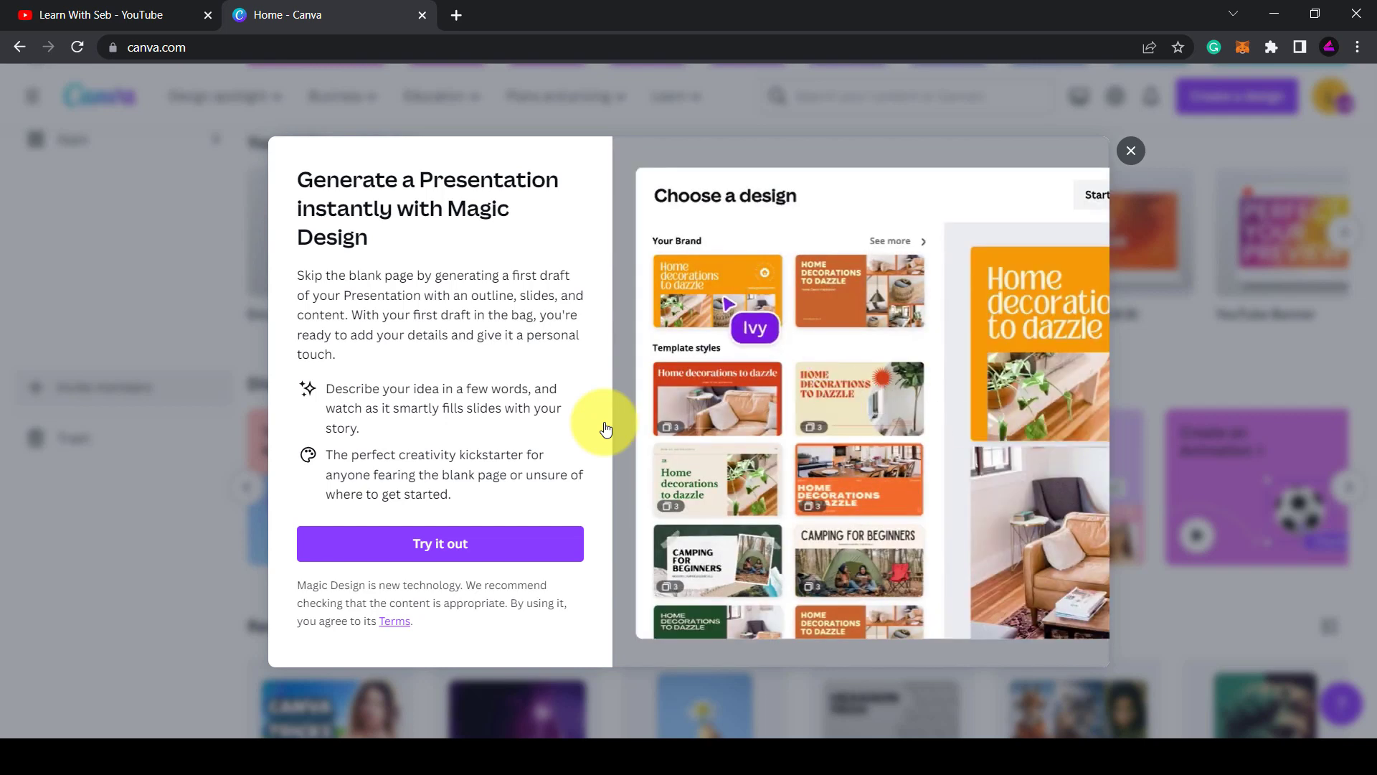
# - Generate a Magic Design presentation on 'Marketing Strategy To Promote An Etsy Shop'
pyautogui.click(492, 541)
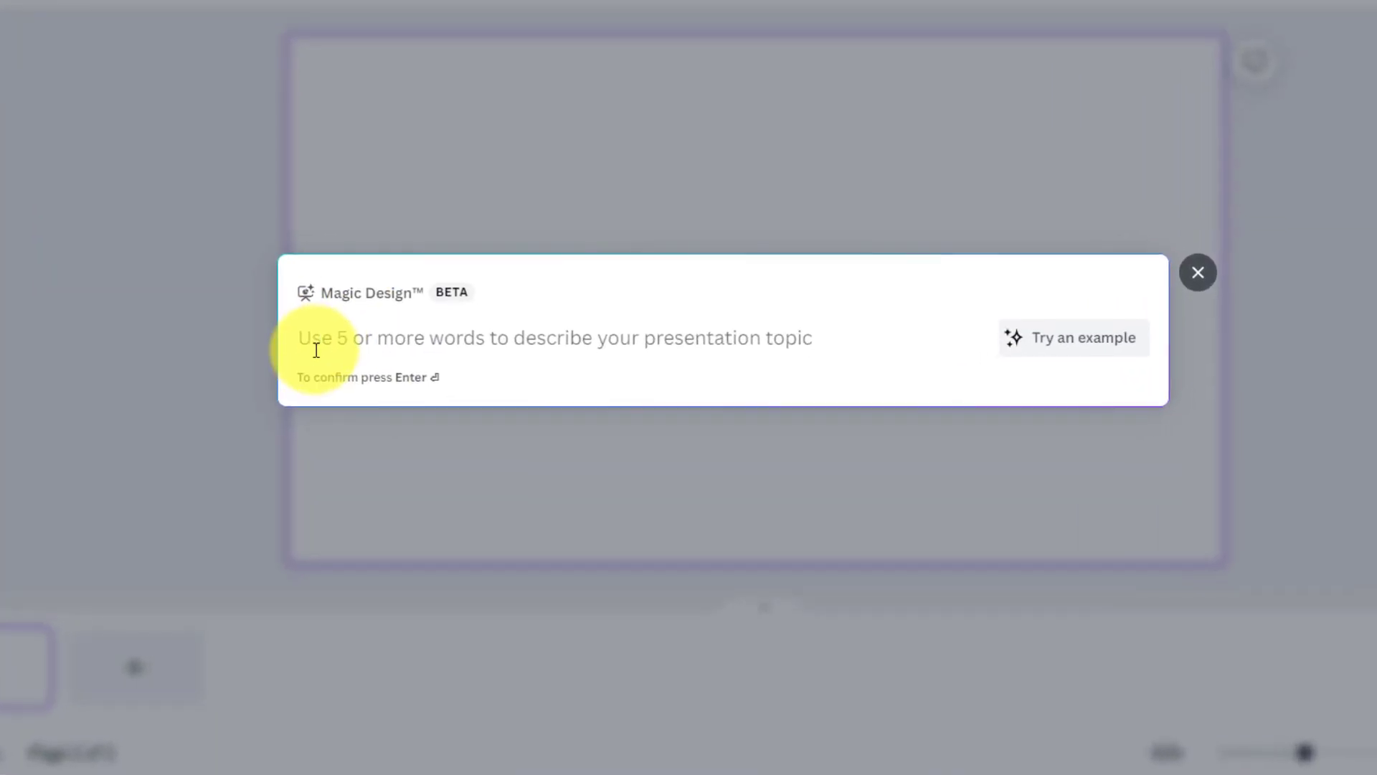
pyautogui.write('Marketing Strategy To Promote An Etsy Shop')
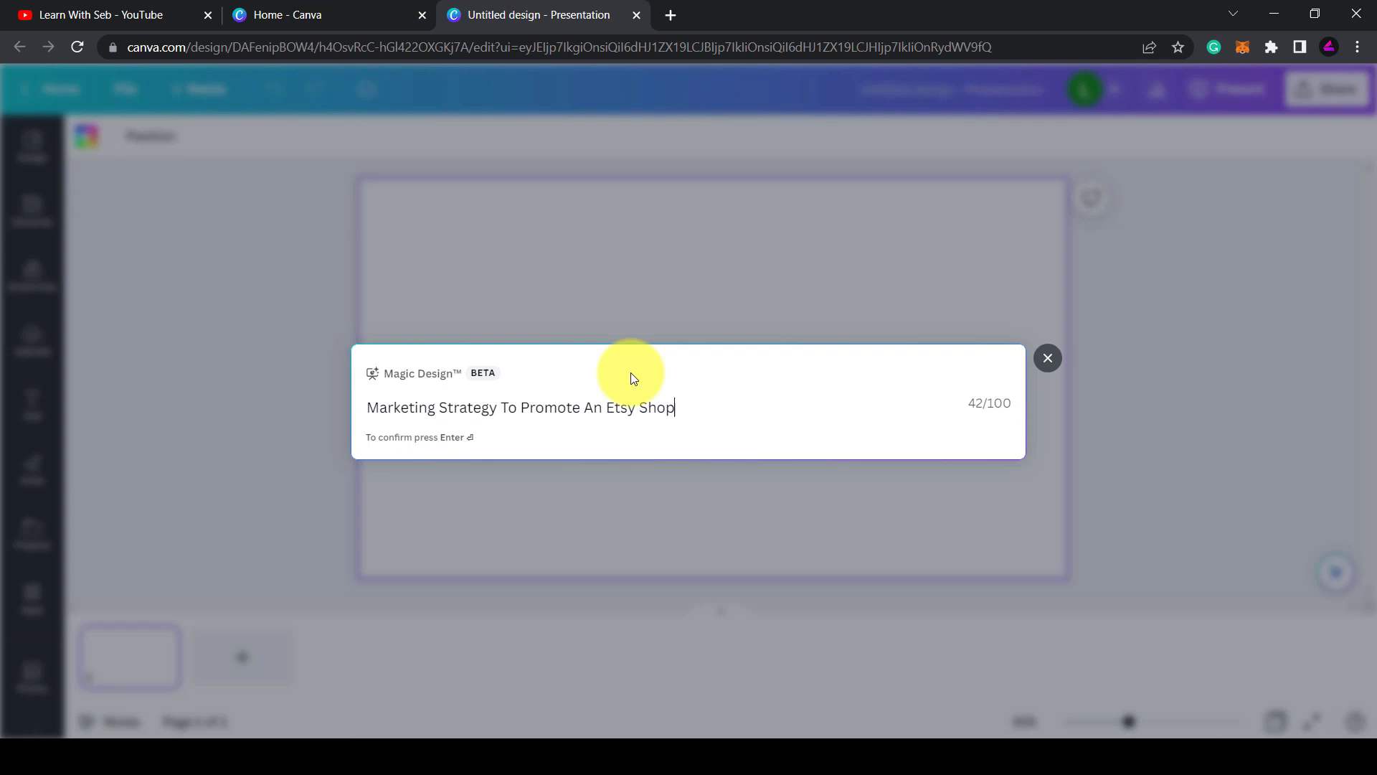
pyautogui.press('Return')
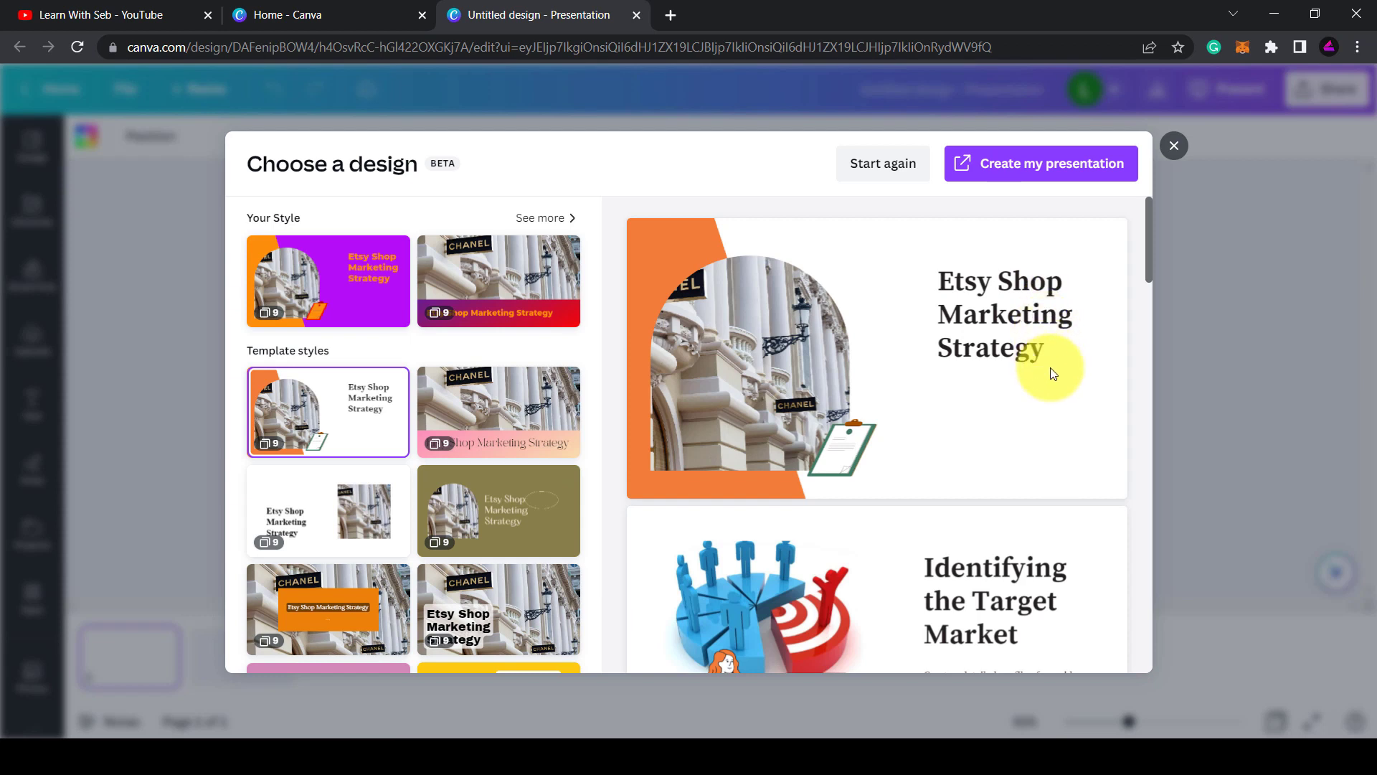
pyautogui.scroll(-4, 1082, 429)
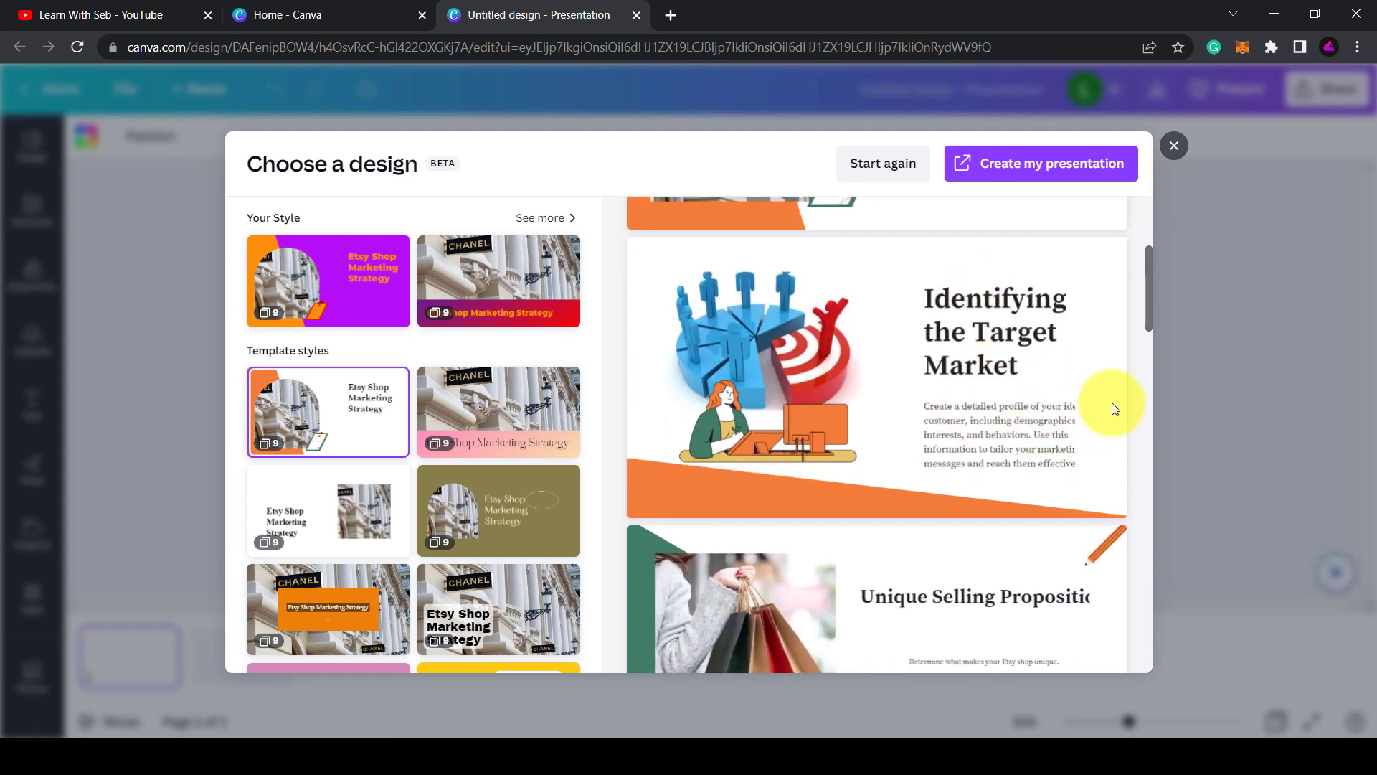
pyautogui.scroll(-3, 1111, 409)
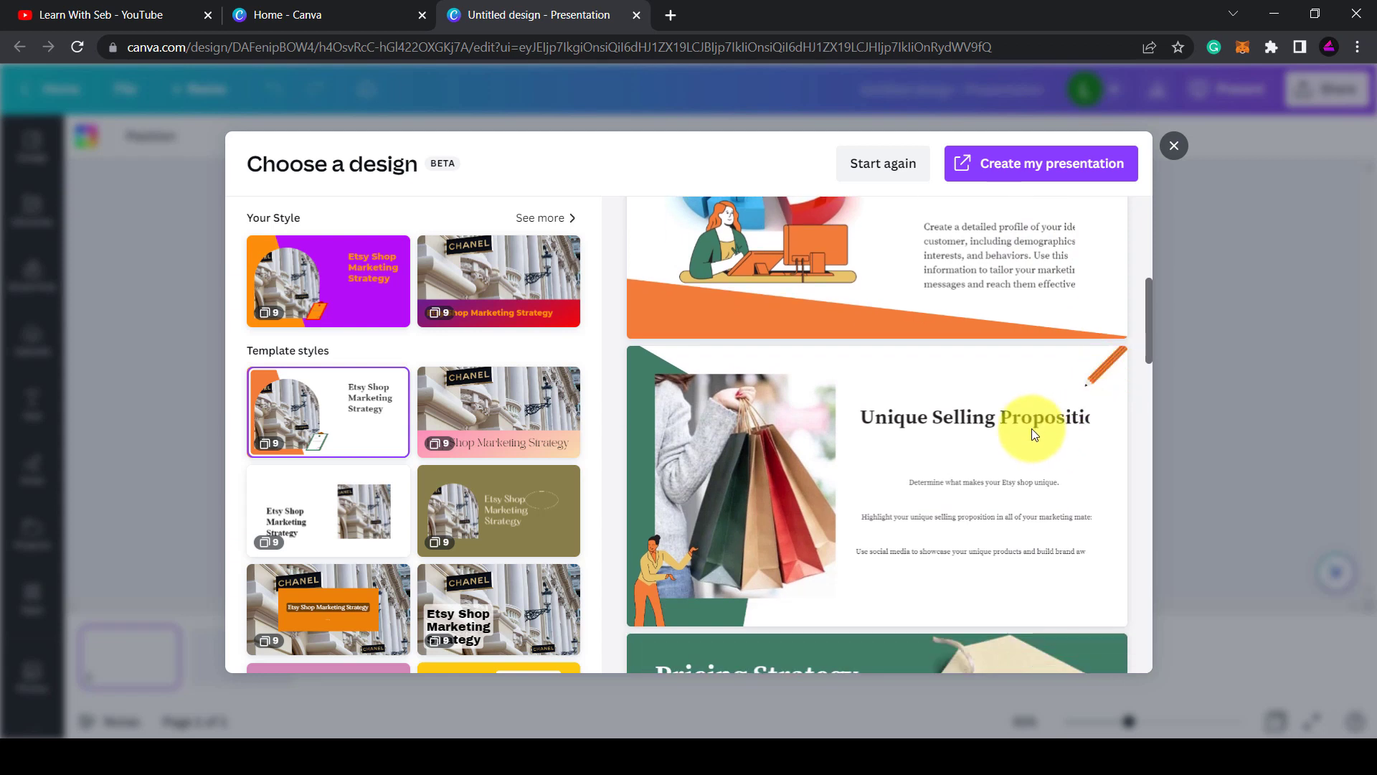
pyautogui.scroll(-4, 1078, 445)
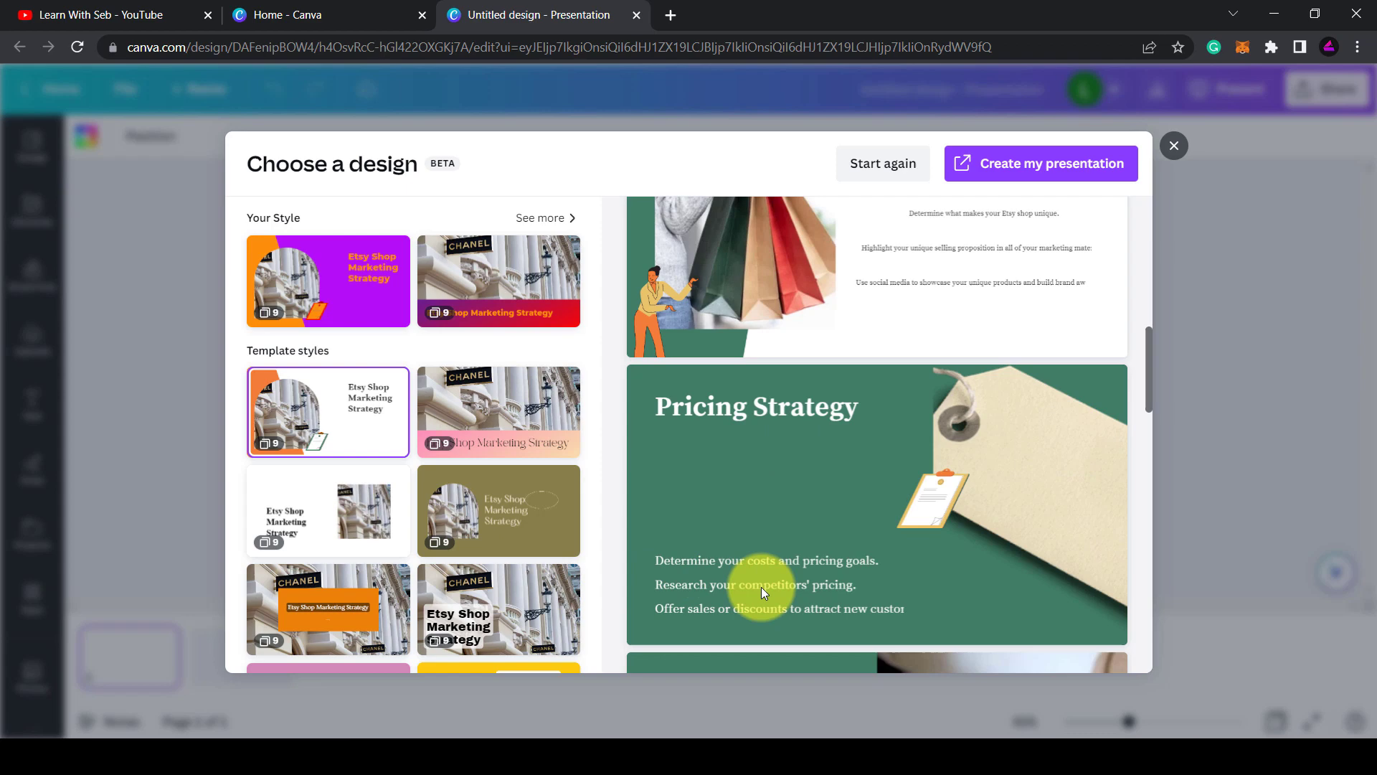
pyautogui.scroll(-5, 1116, 518)
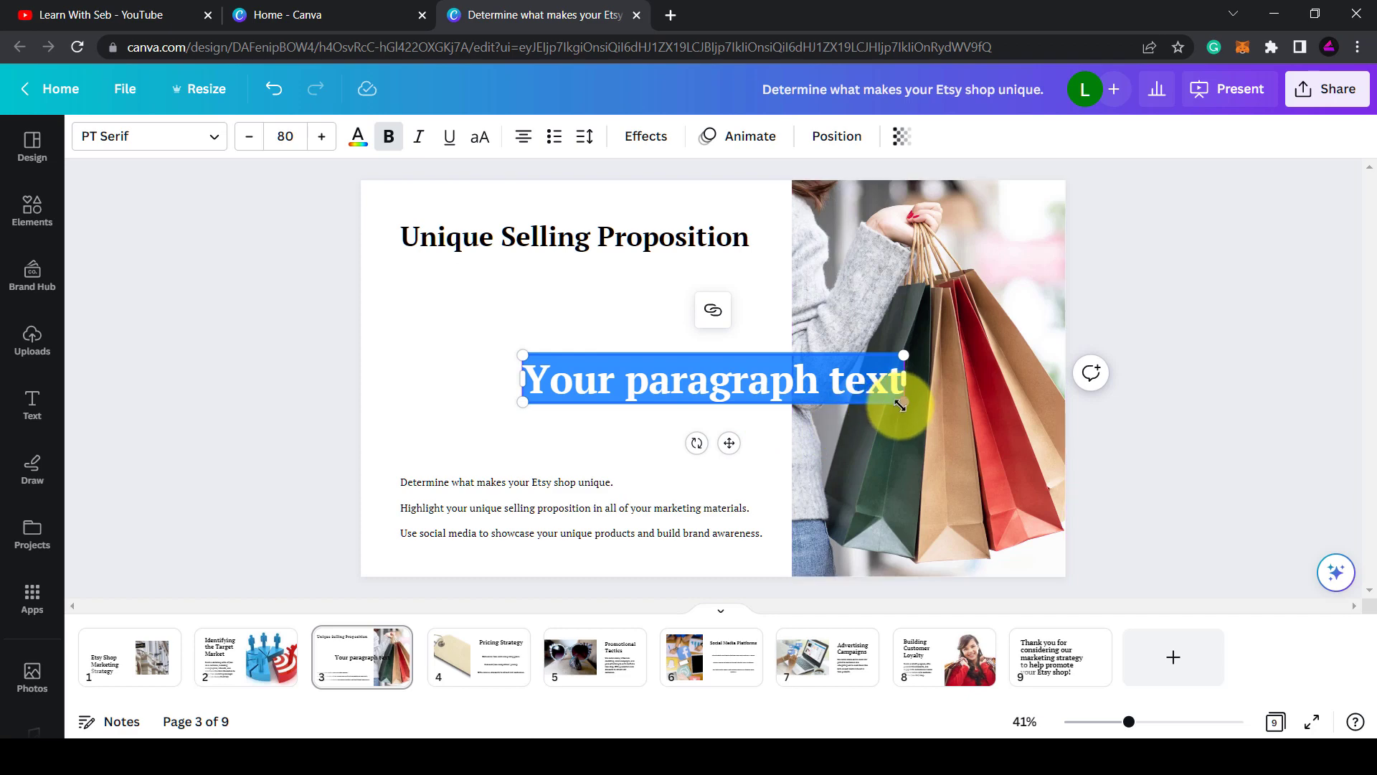
# - Shrink the paragraph text box and select the slide's three-line body text for Magic Write
pyautogui.moveTo(898, 401); pyautogui.dragTo(752, 372)
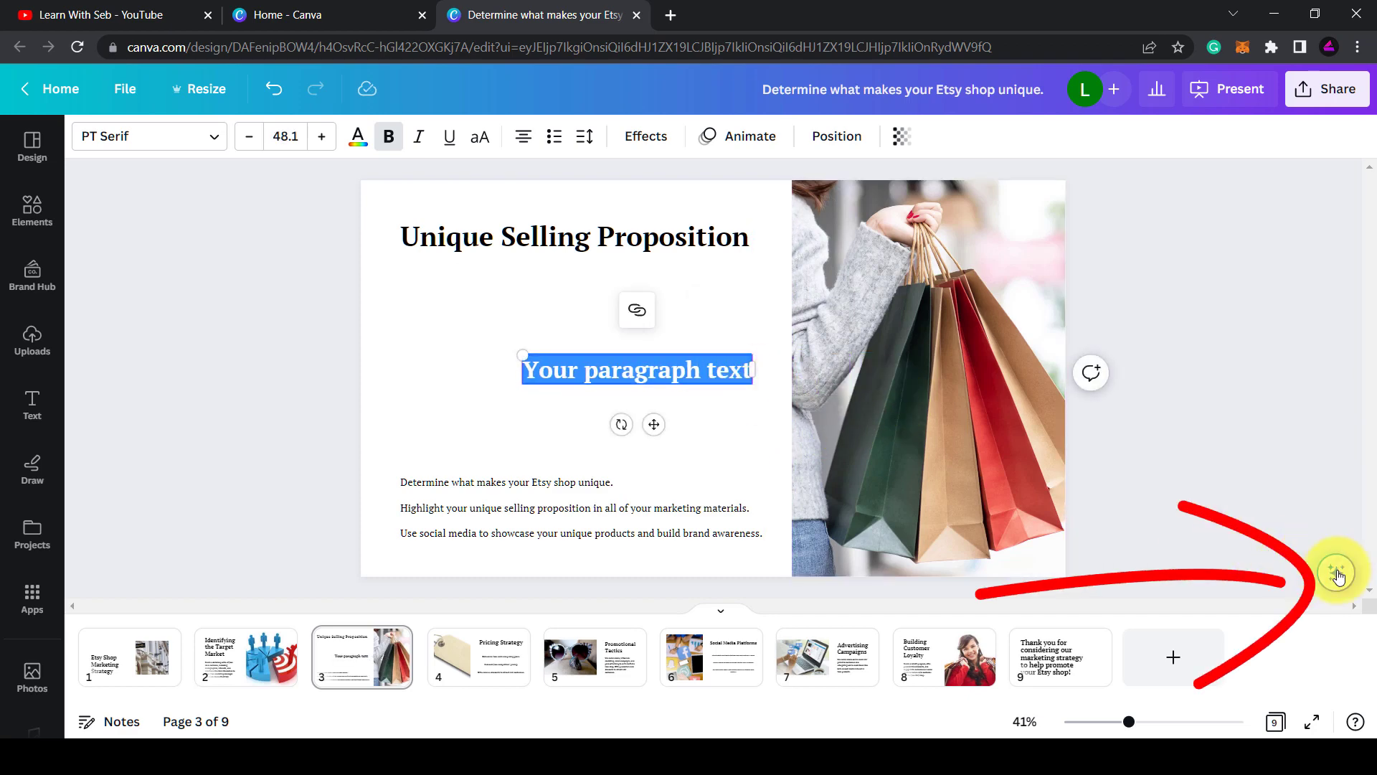
pyautogui.click(1338, 574)
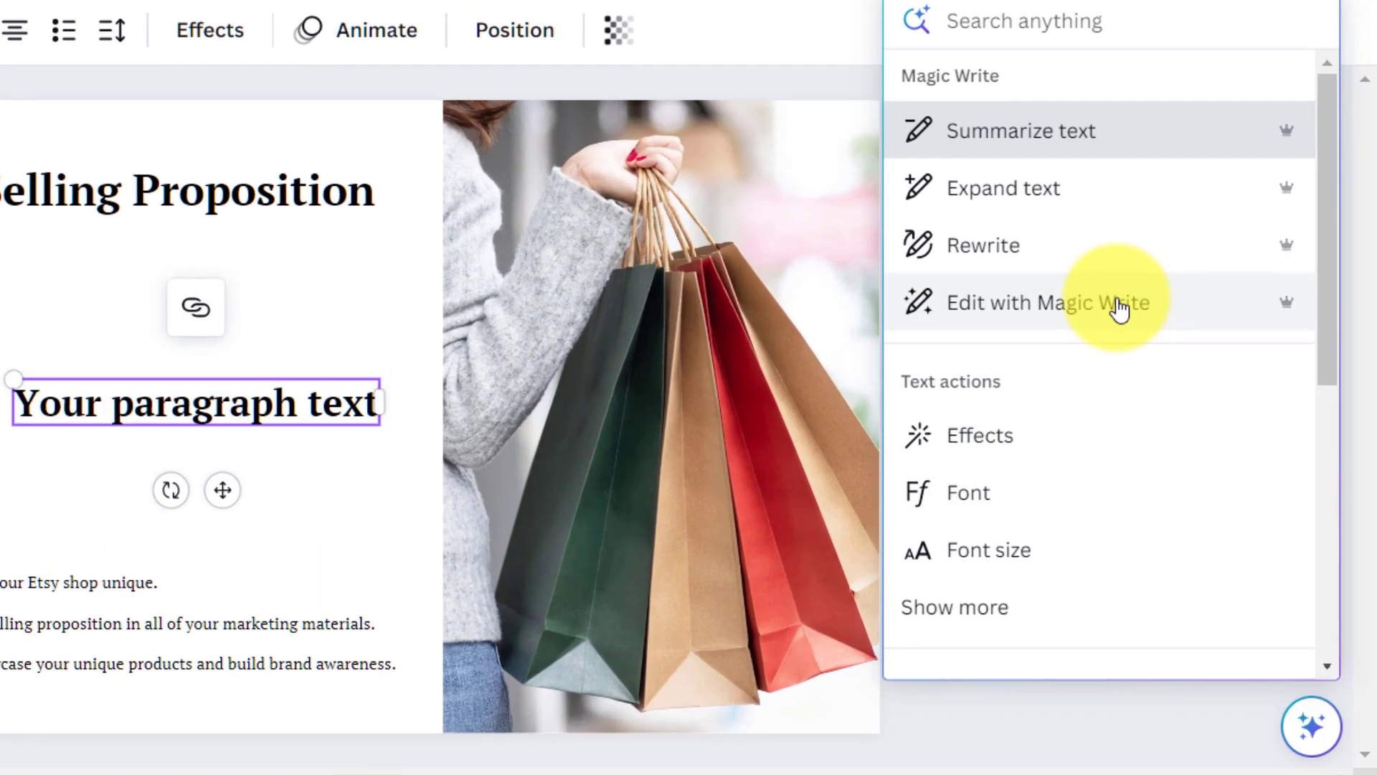
pyautogui.click(10, 581)
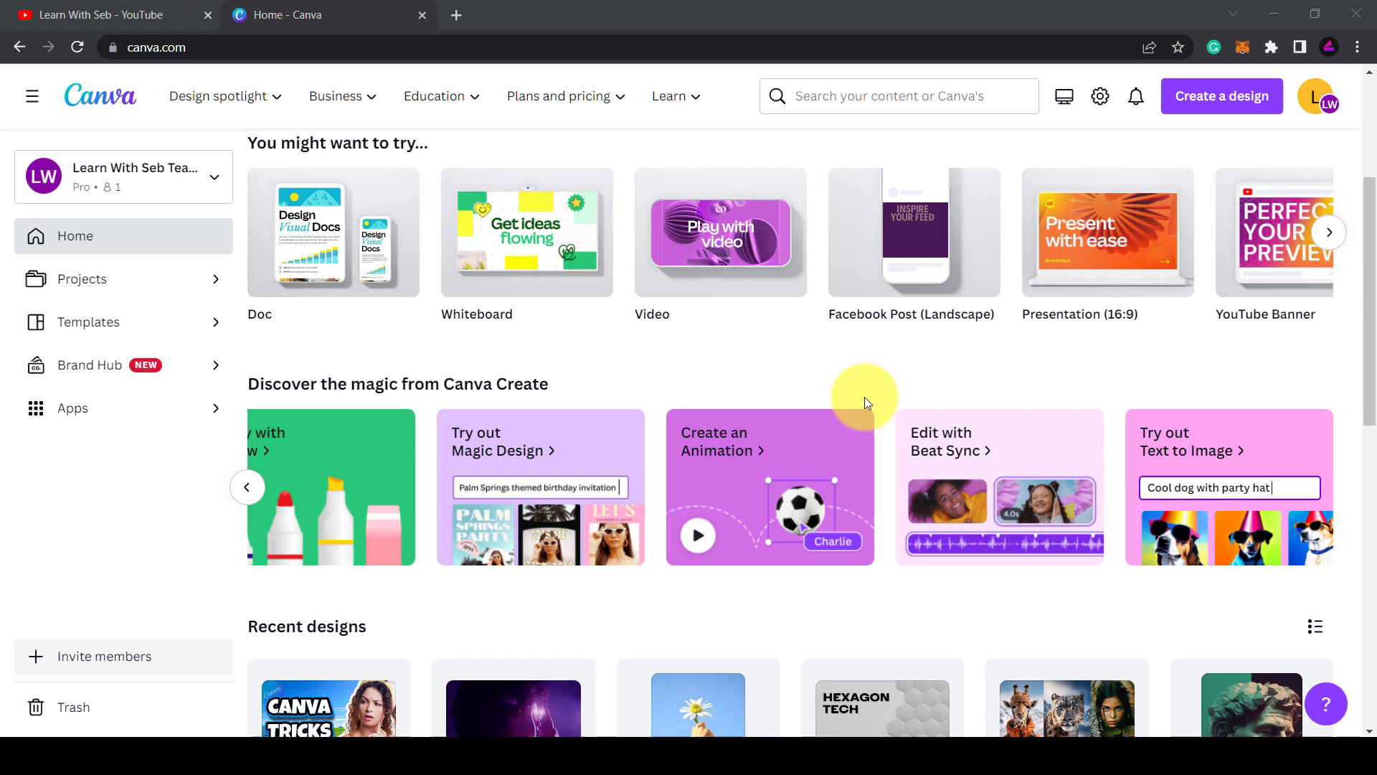
# - Open the animation video template, record bee and ball paths, and set Earth's movement to Original
pyautogui.click(817, 441)
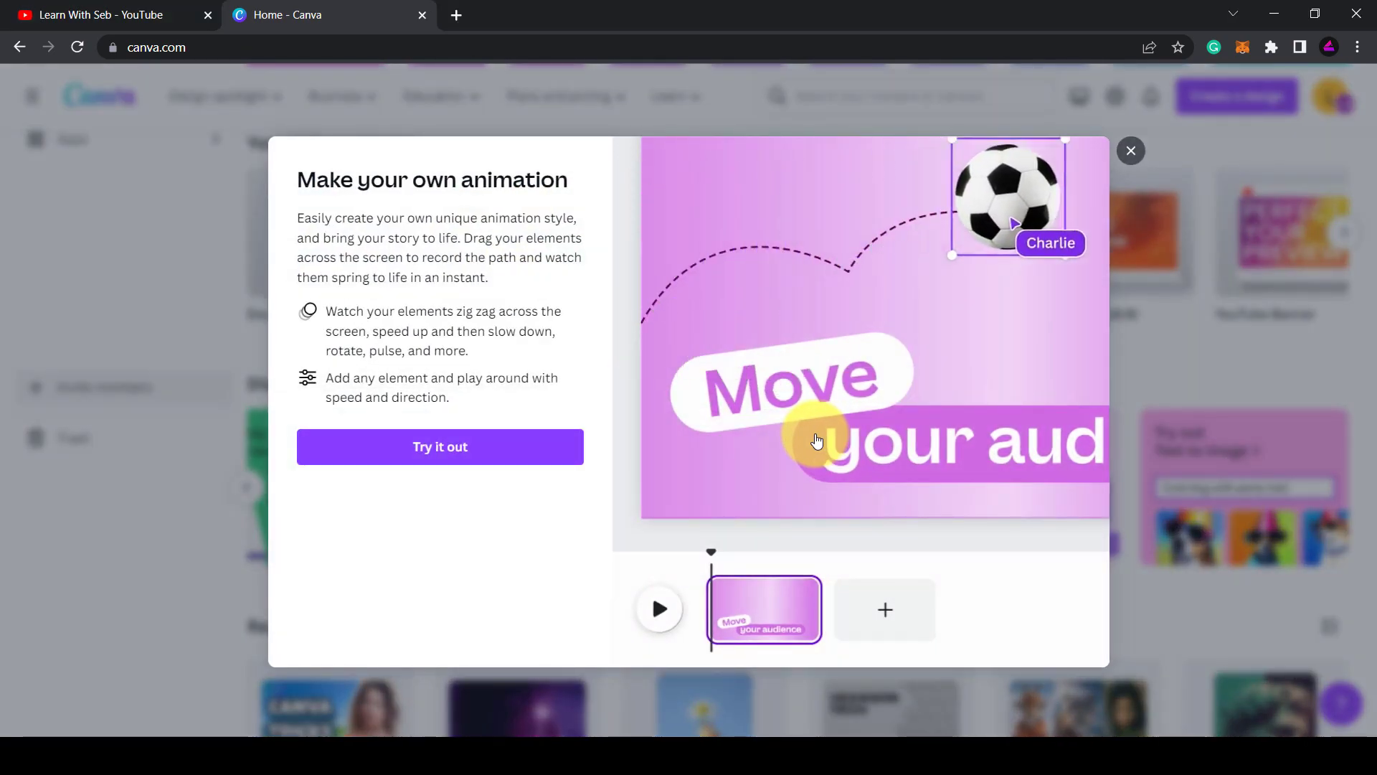
pyautogui.click(439, 446)
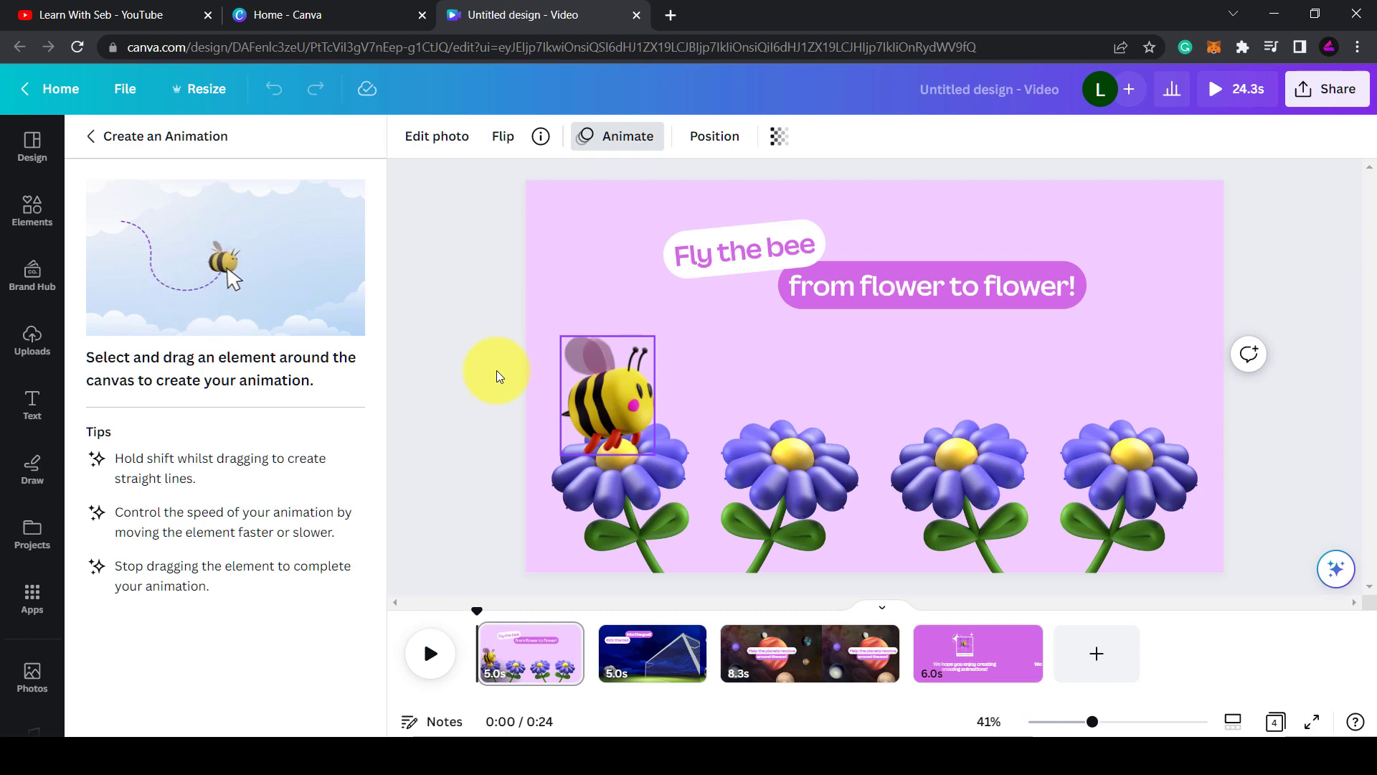
pyautogui.moveTo(607, 405)
pyautogui.mouseDown()
pyautogui.moveTo(632, 362)
pyautogui.moveTo(704, 350)
pyautogui.moveTo(753, 359)
pyautogui.moveTo(788, 397)
pyautogui.moveTo(789, 429)
pyautogui.moveTo(818, 398)
pyautogui.moveTo(910, 371)
pyautogui.moveTo(943, 389)
pyautogui.moveTo(953, 423)
pyautogui.moveTo(1005, 374)
pyautogui.moveTo(1063, 364)
pyautogui.moveTo(1108, 386)
pyautogui.moveTo(1133, 432)
pyautogui.moveTo(1244, 354)
pyautogui.moveTo(1325, 347)
pyautogui.mouseUp()
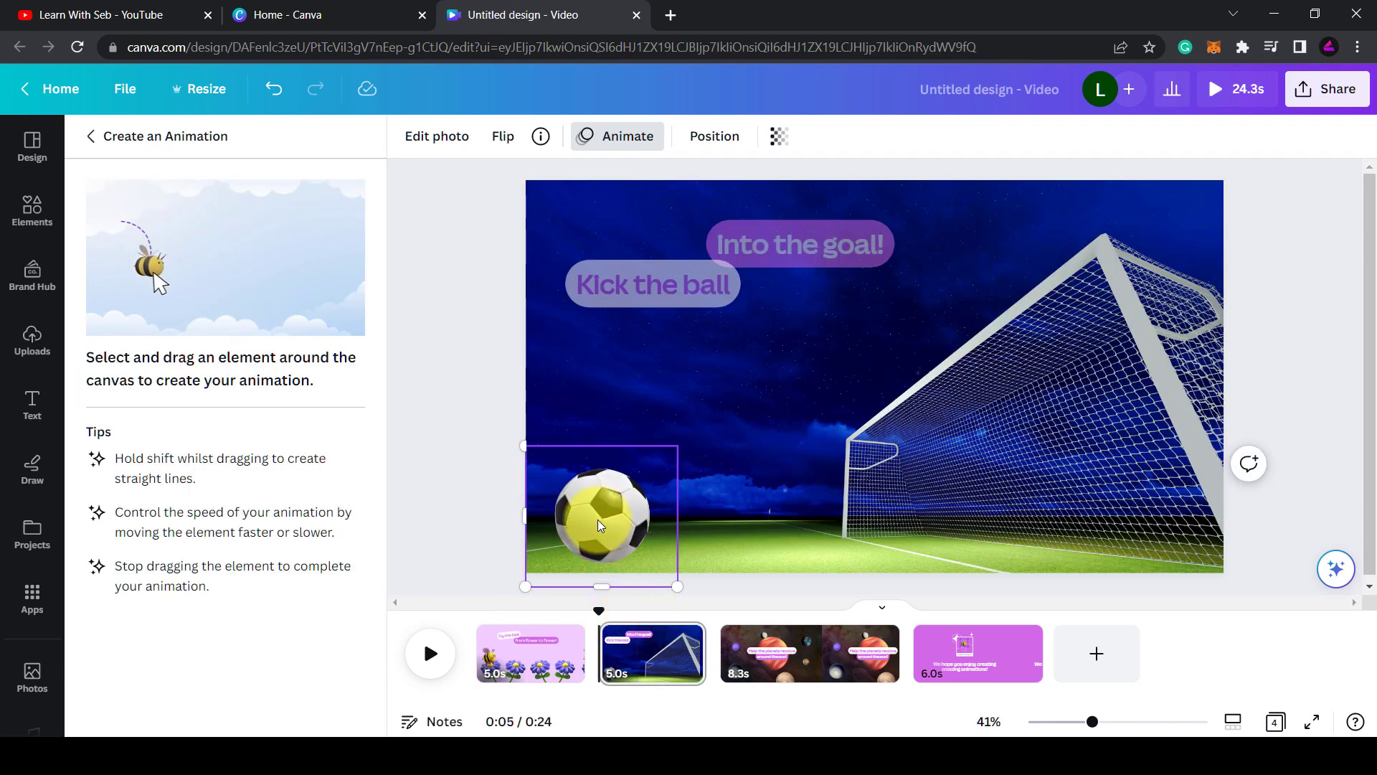
pyautogui.moveTo(601, 525)
pyautogui.mouseDown()
pyautogui.moveTo(962, 449)
pyautogui.moveTo(1088, 400)
pyautogui.mouseUp()
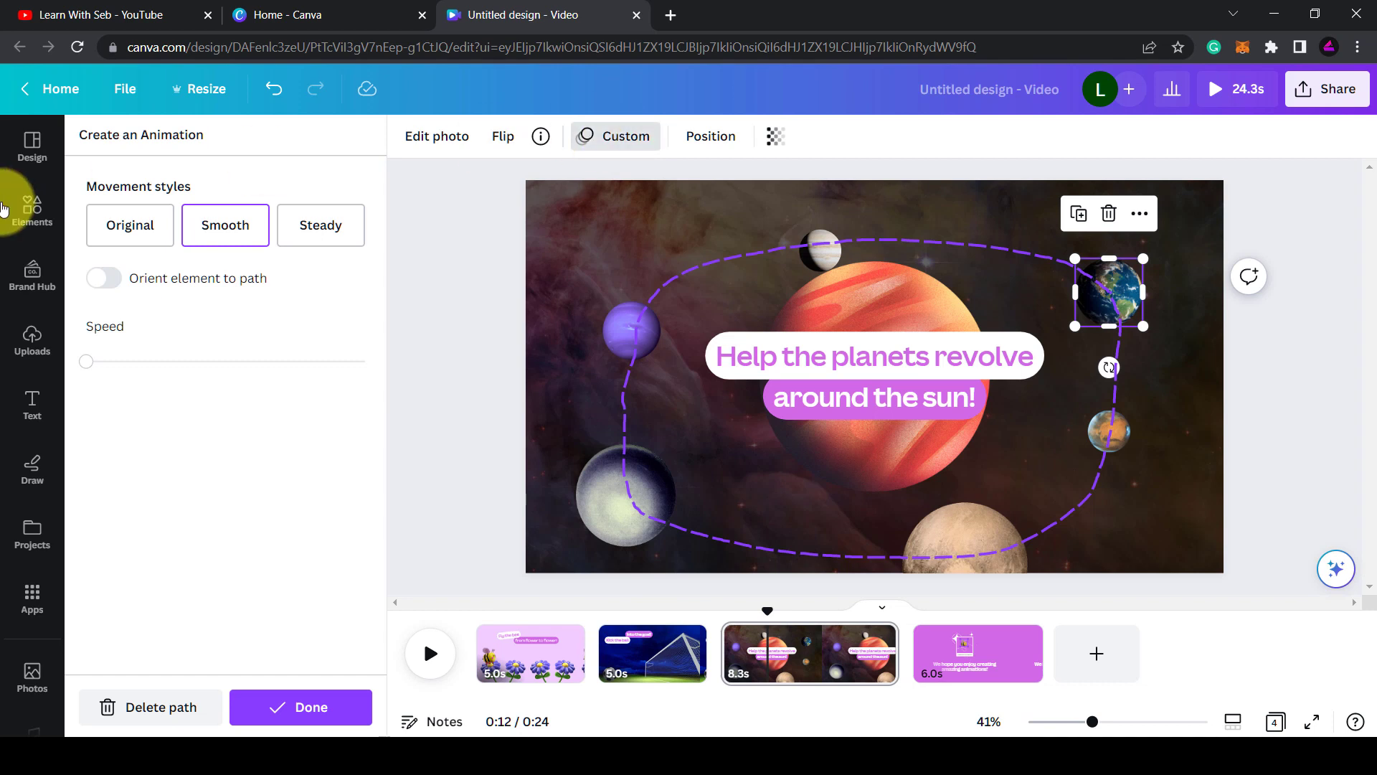
pyautogui.click(162, 226)
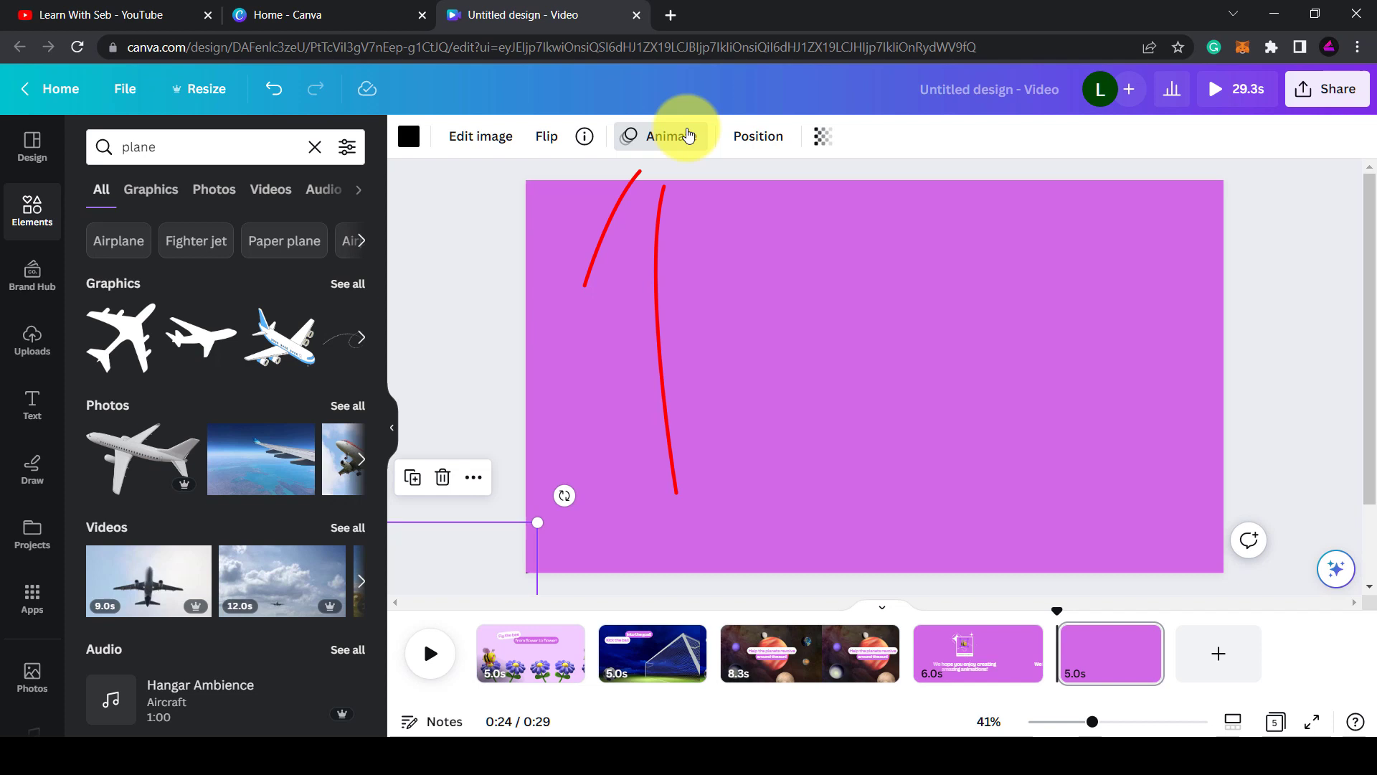
# - Record a custom drag-path animation moving the element up and across the slide
pyautogui.click(687, 135)
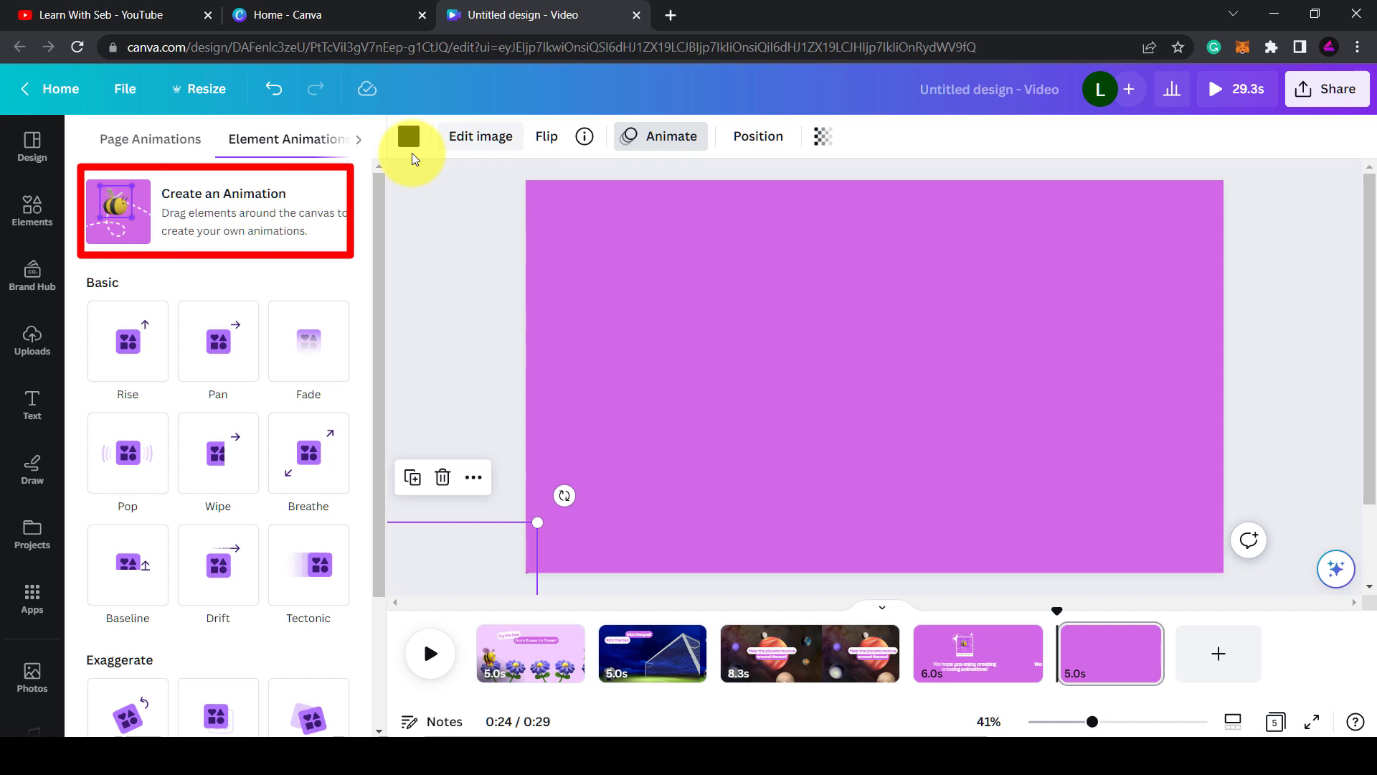
pyautogui.click(115, 211)
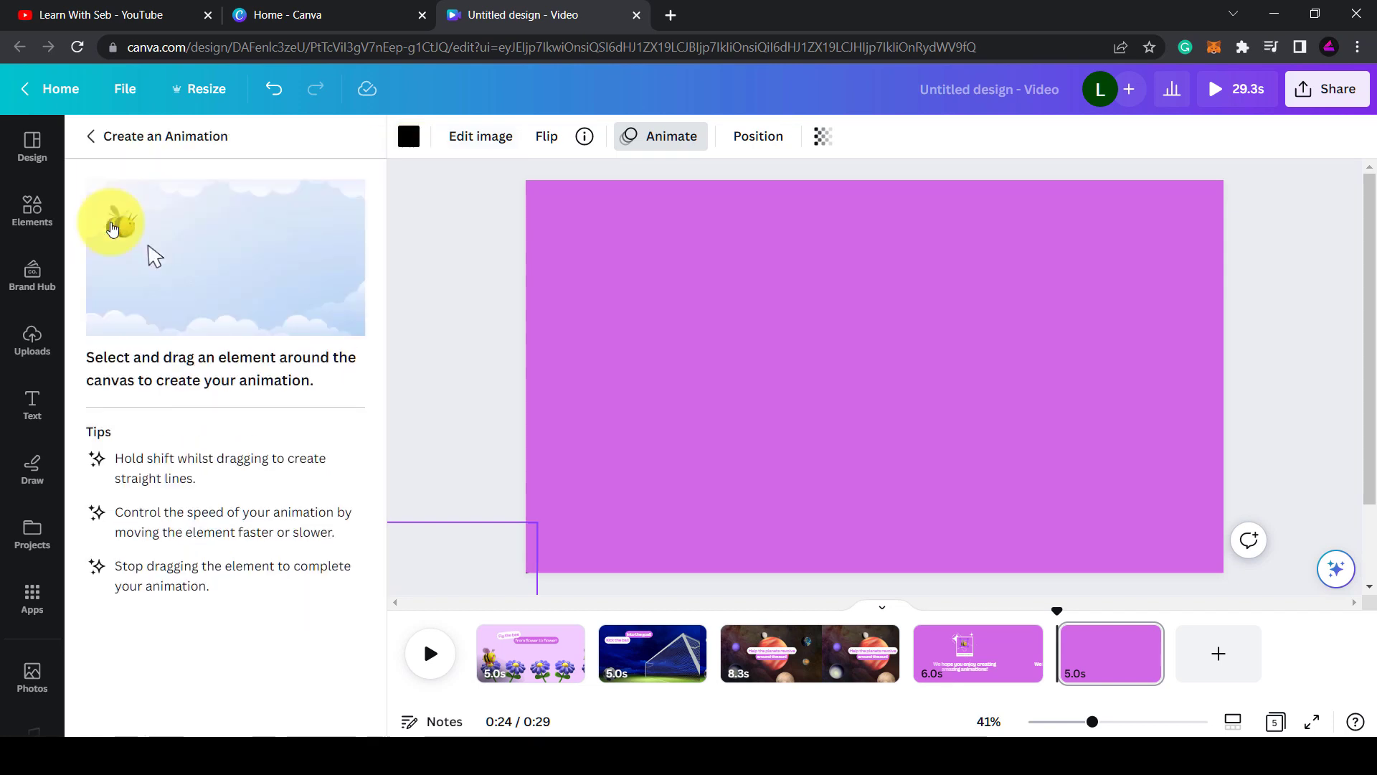
pyautogui.moveTo(505, 571)
pyautogui.mouseDown()
pyautogui.moveTo(557, 568)
pyautogui.moveTo(815, 347)
pyautogui.moveTo(1327, 90)
pyautogui.mouseUp()
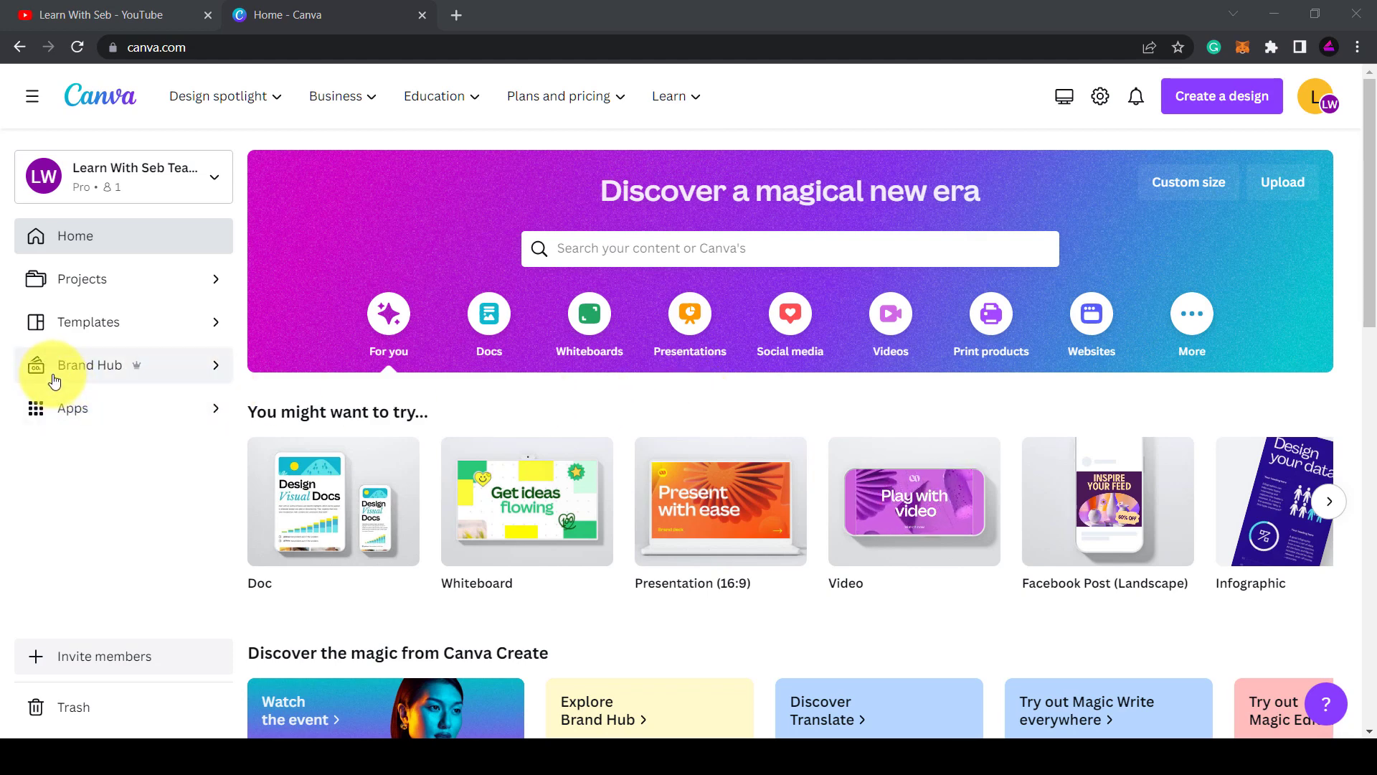
# - Open the team's Brand Kit from Brand Hub and scroll through its colours, fonts, photos, graphics and icons
pyautogui.click(154, 371)
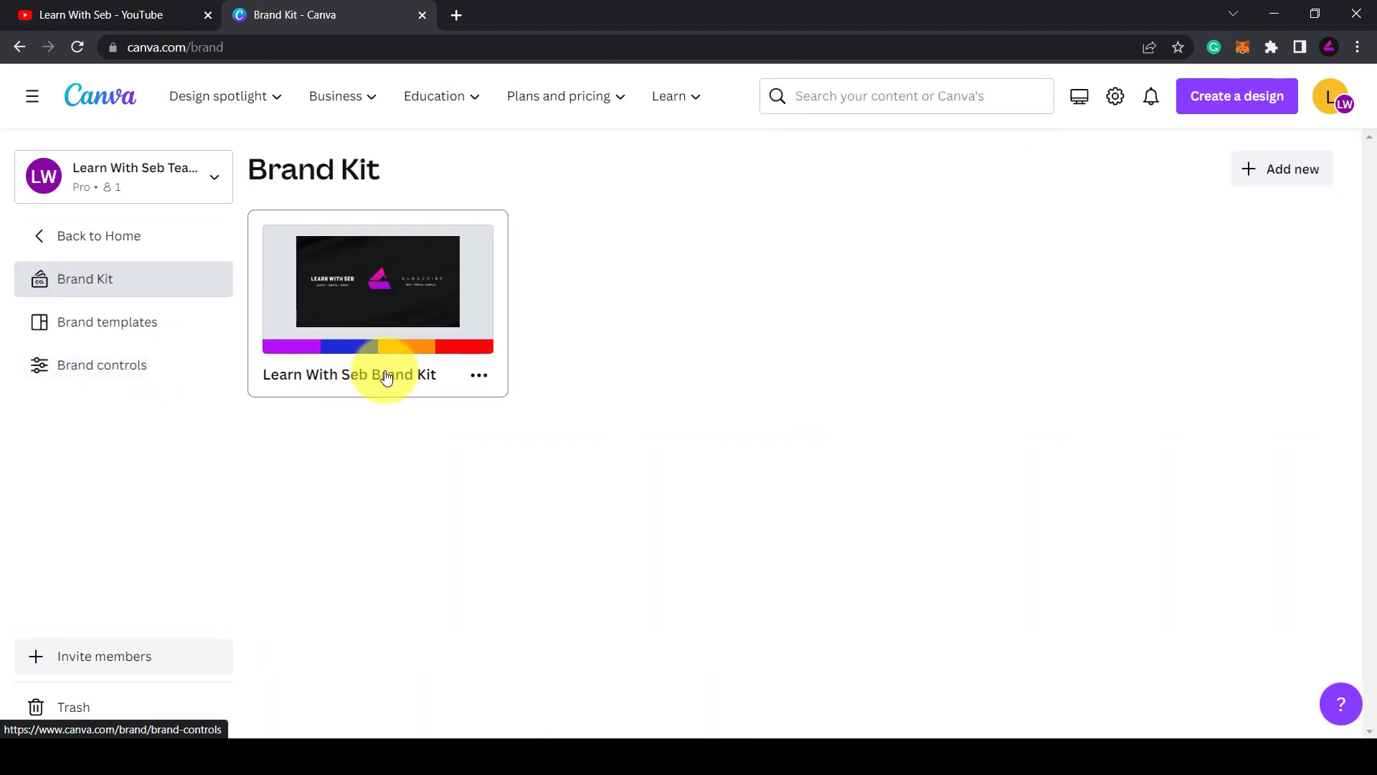
pyautogui.click(395, 388)
pyautogui.scroll(-4, 1137, 400)
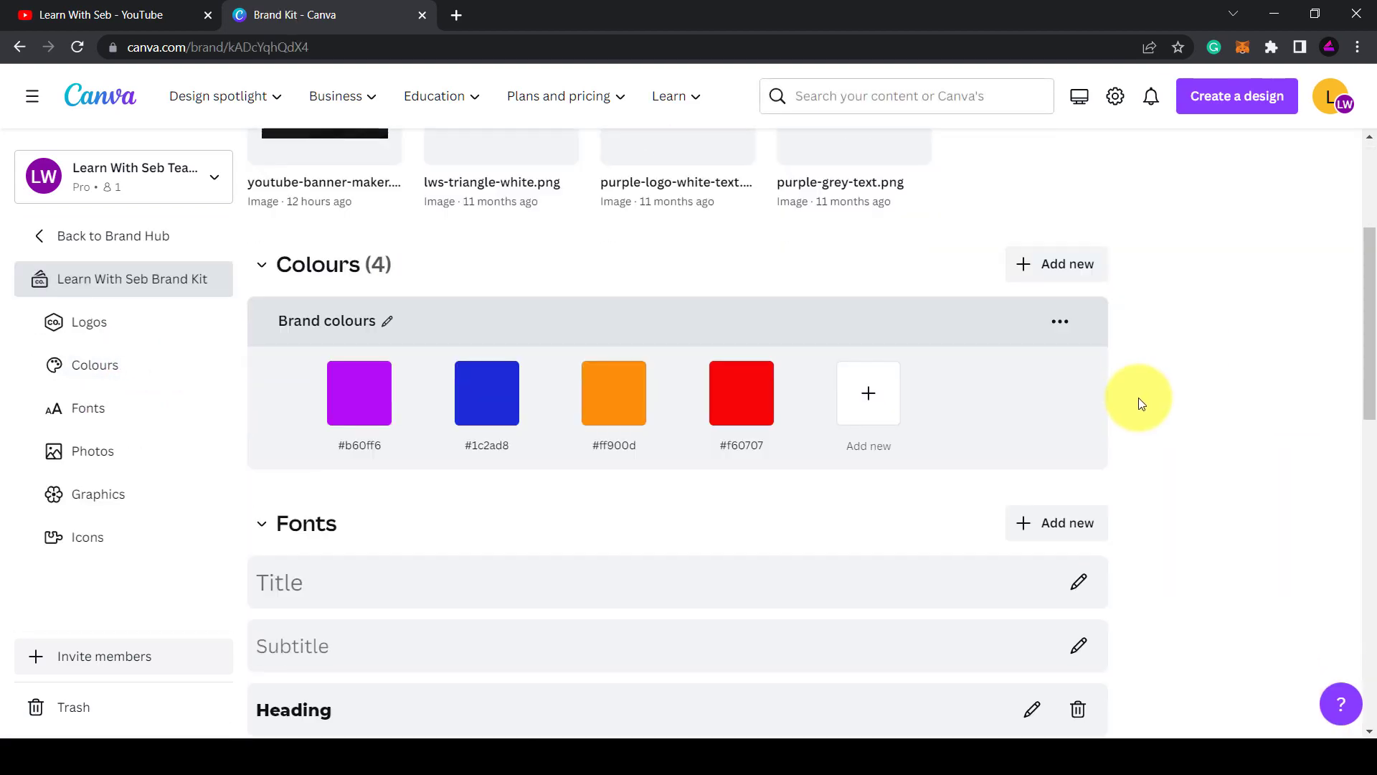
pyautogui.scroll(-5, 440, 484)
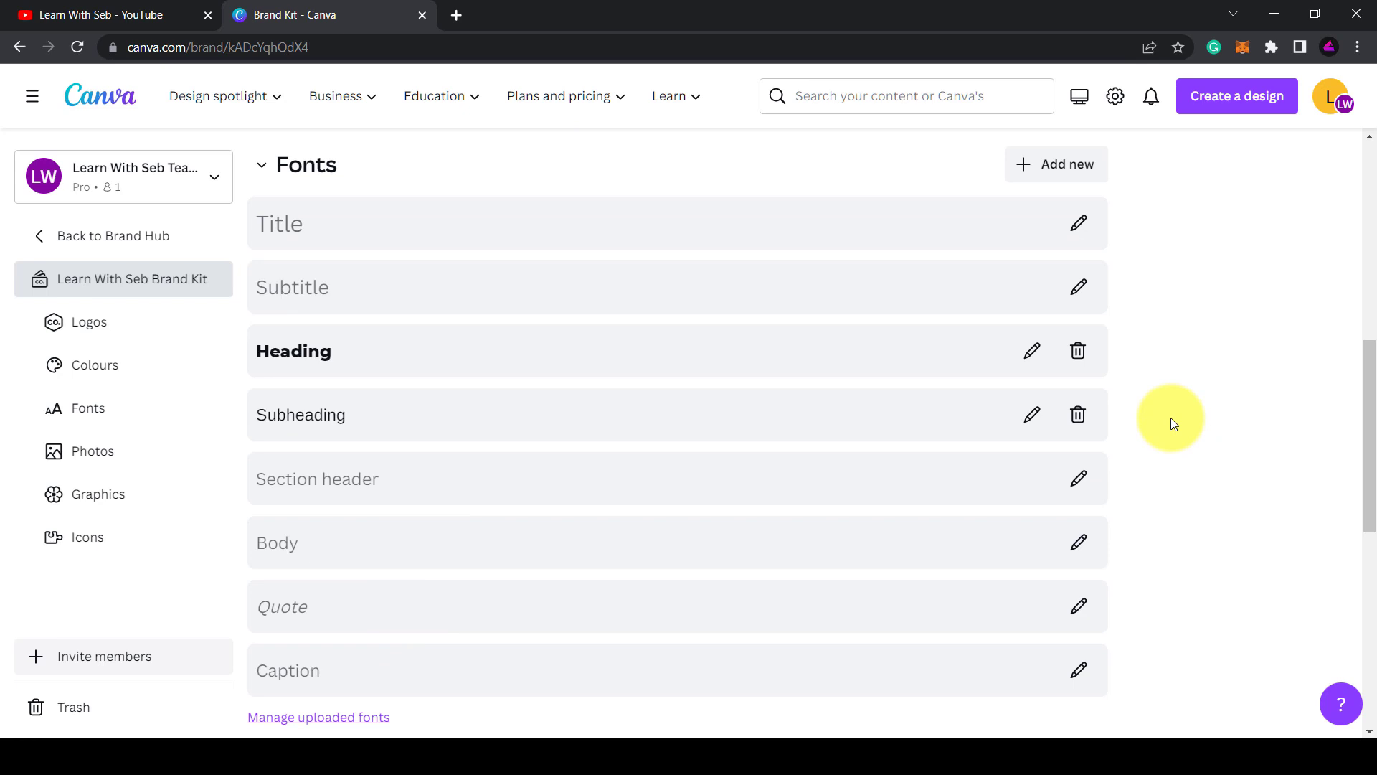
pyautogui.scroll(-5, 1170, 430)
pyautogui.scroll(-3, 1162, 500)
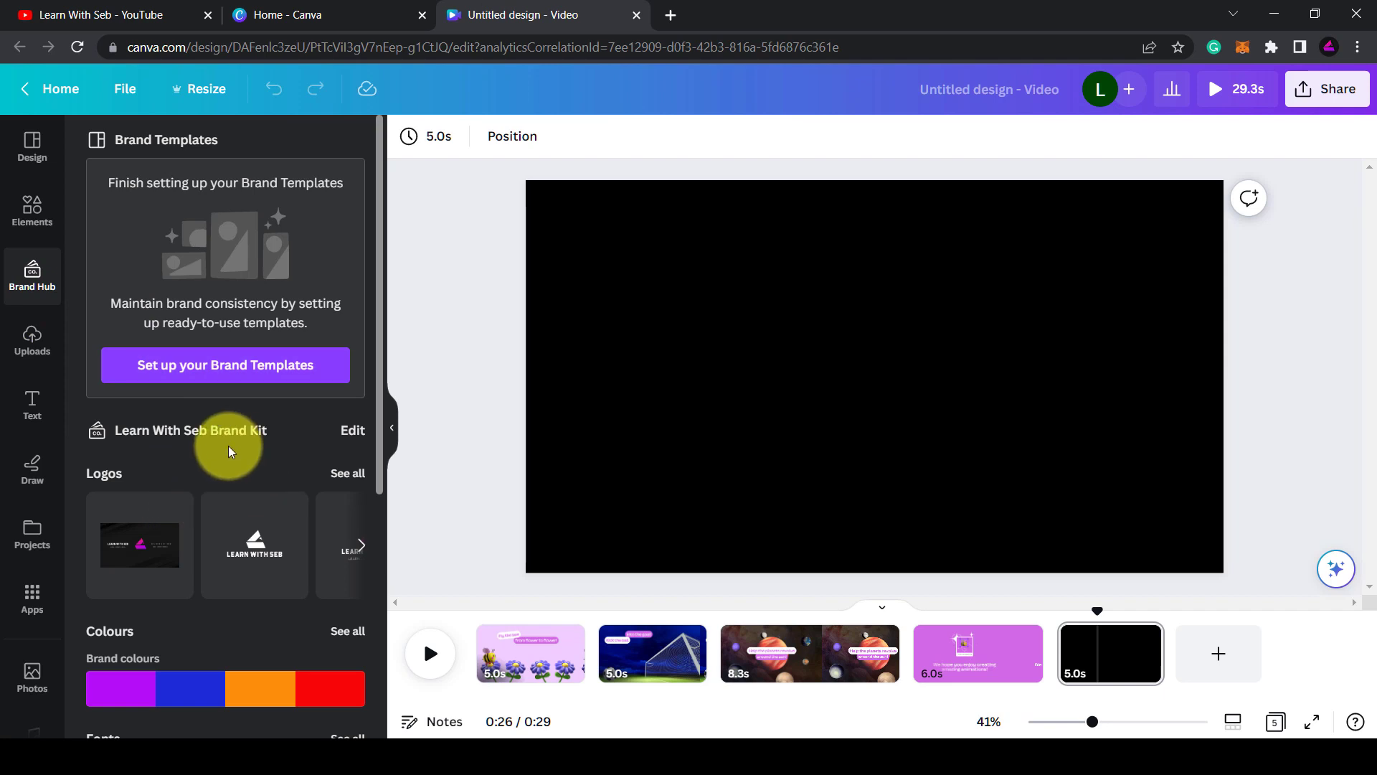
# - Add the white and pink brand logos to the final slide, with the pink one on the right
pyautogui.scroll(-4, 152, 489)
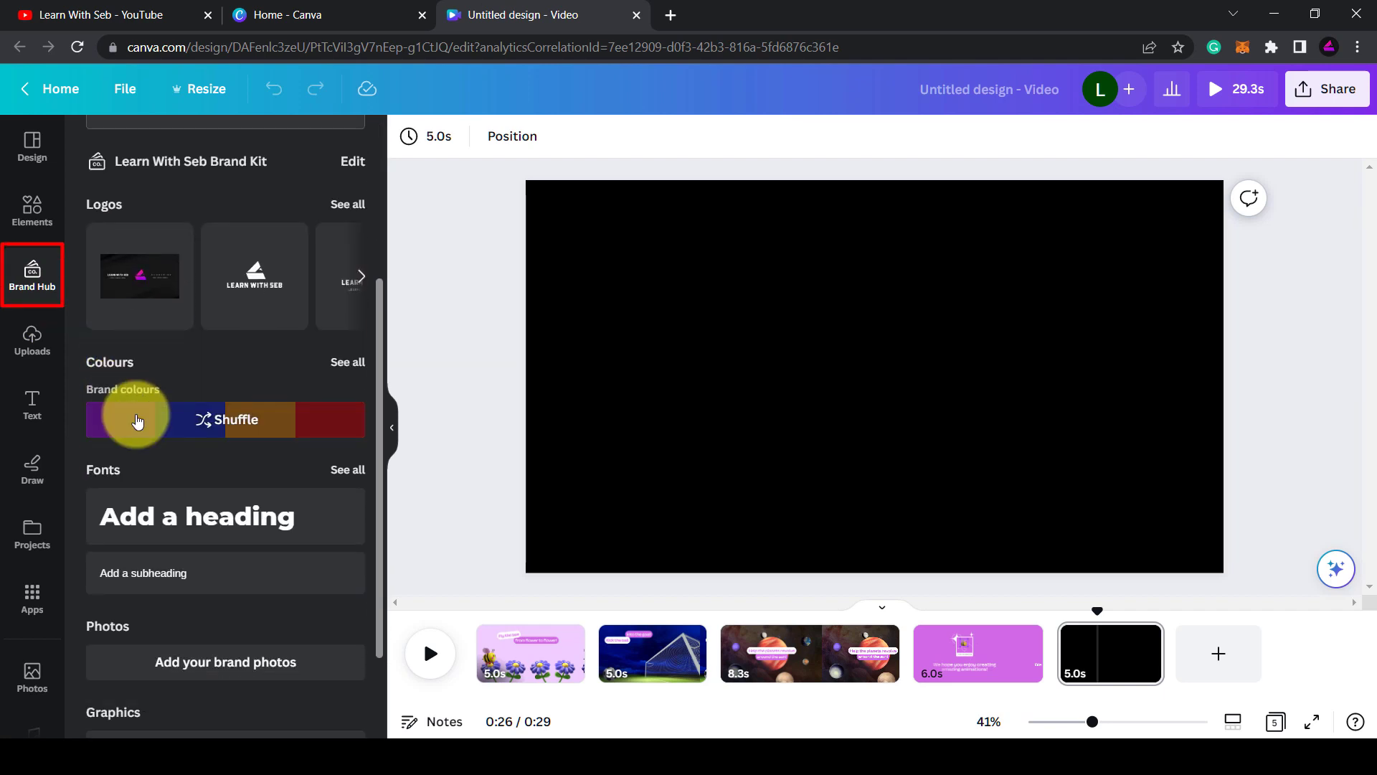
pyautogui.scroll(-2, 138, 421)
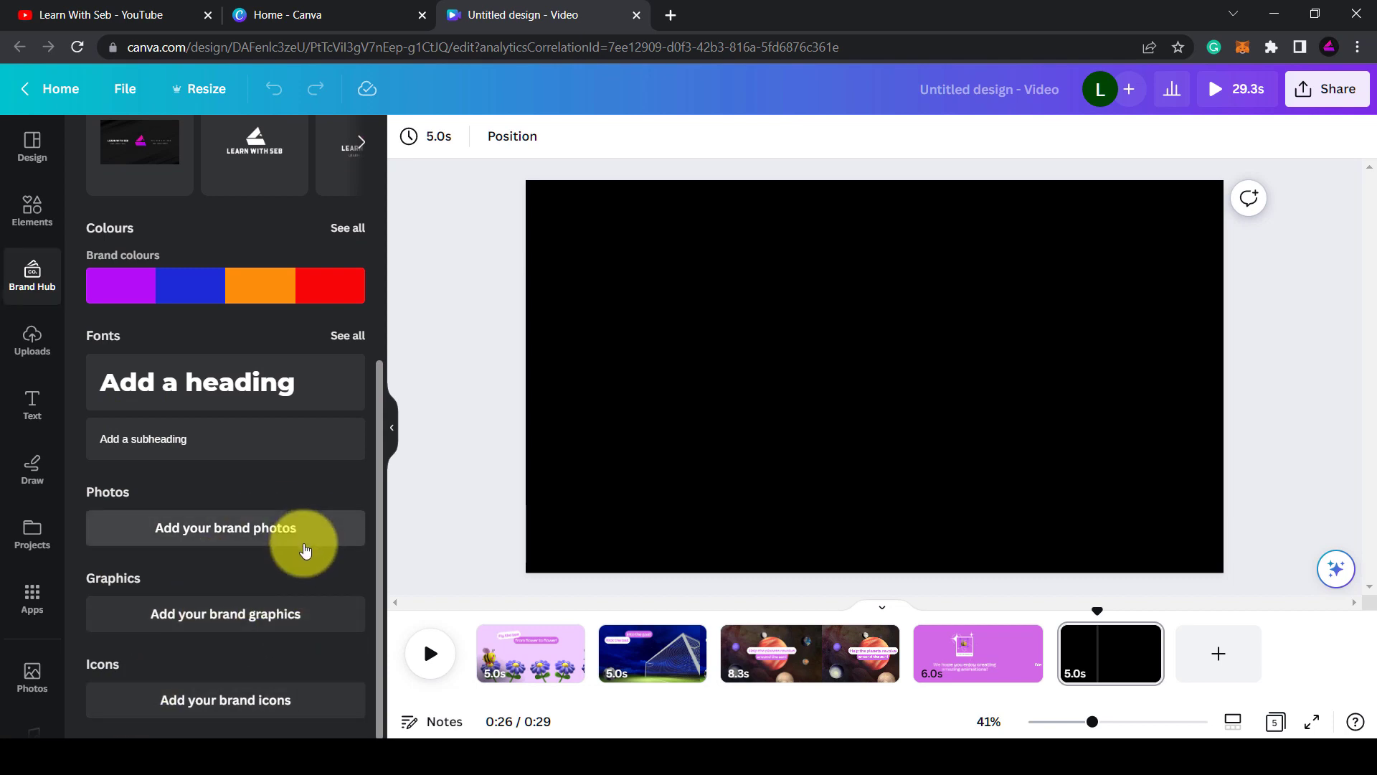
pyautogui.scroll(6, 291, 523)
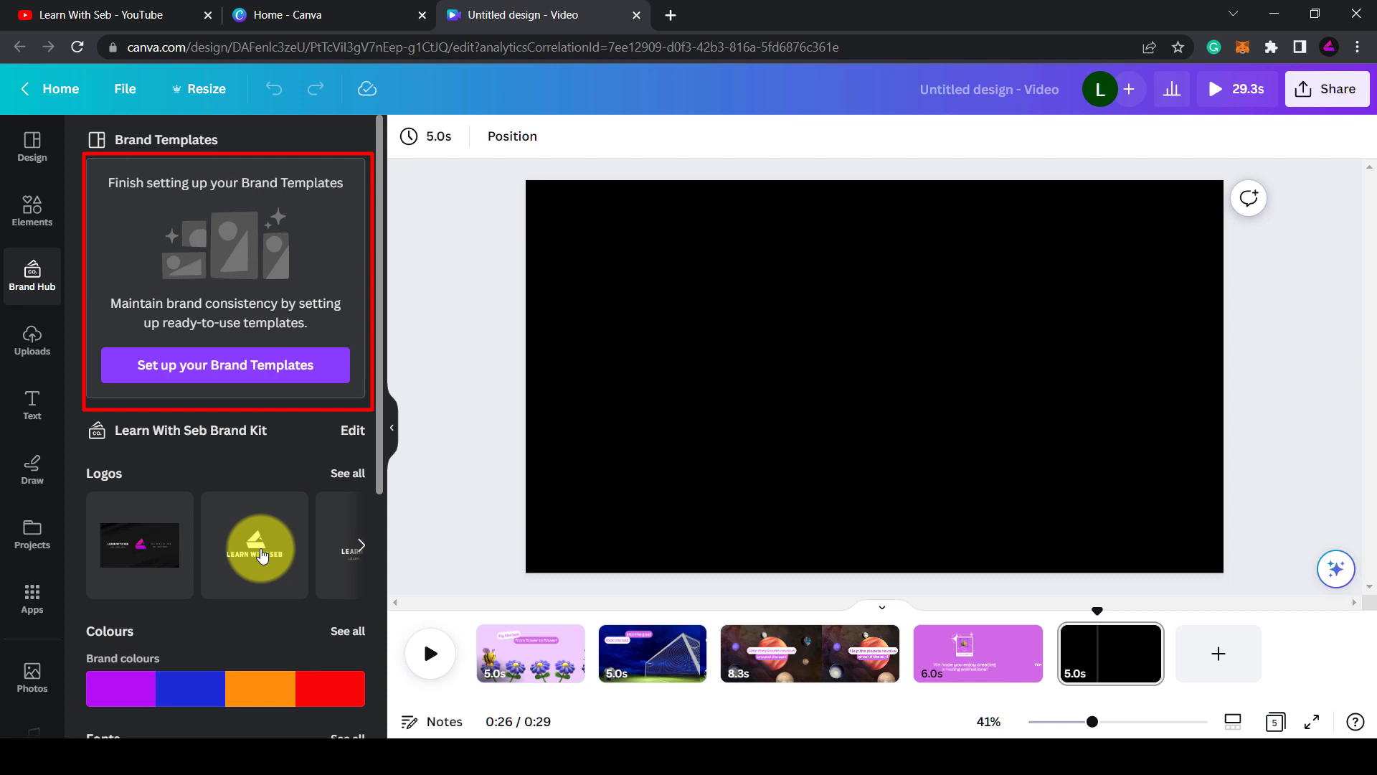
pyautogui.click(246, 559)
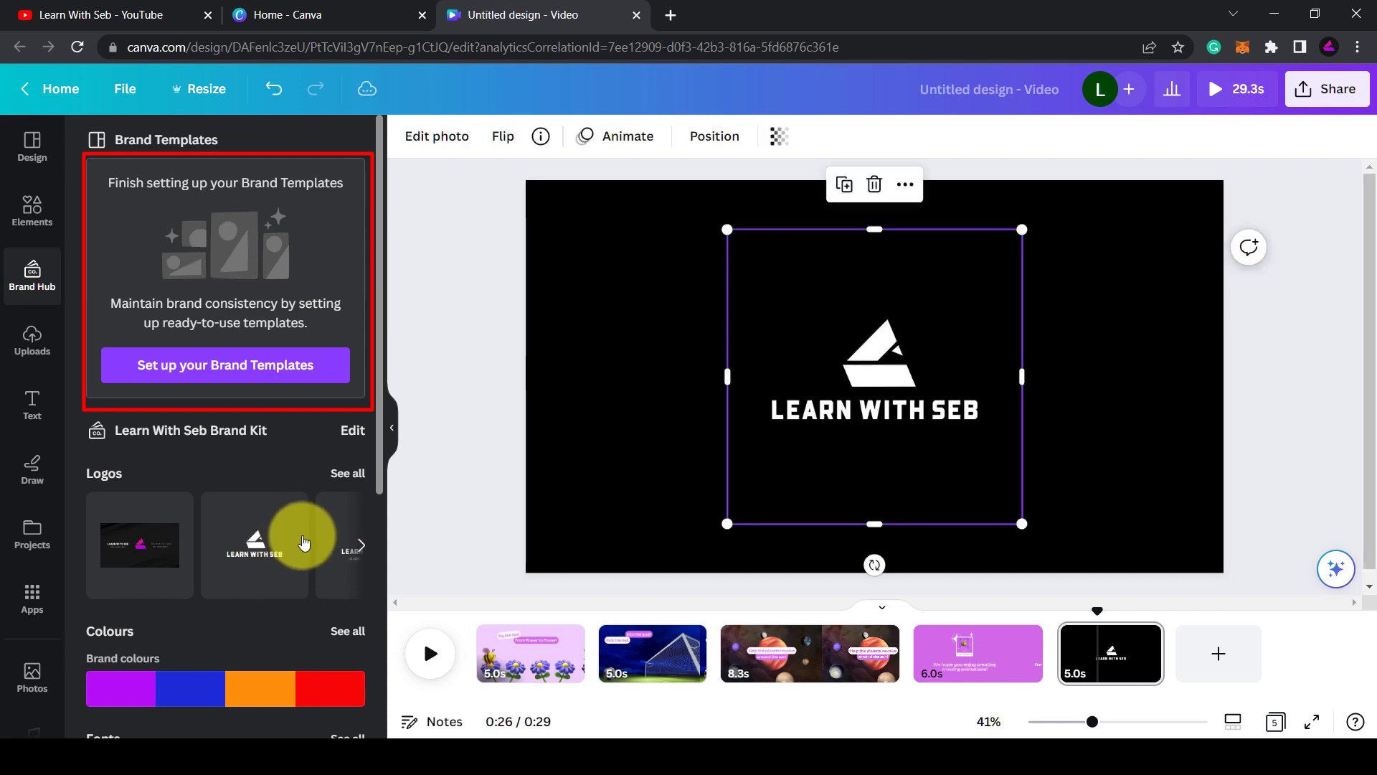
pyautogui.click(360, 547)
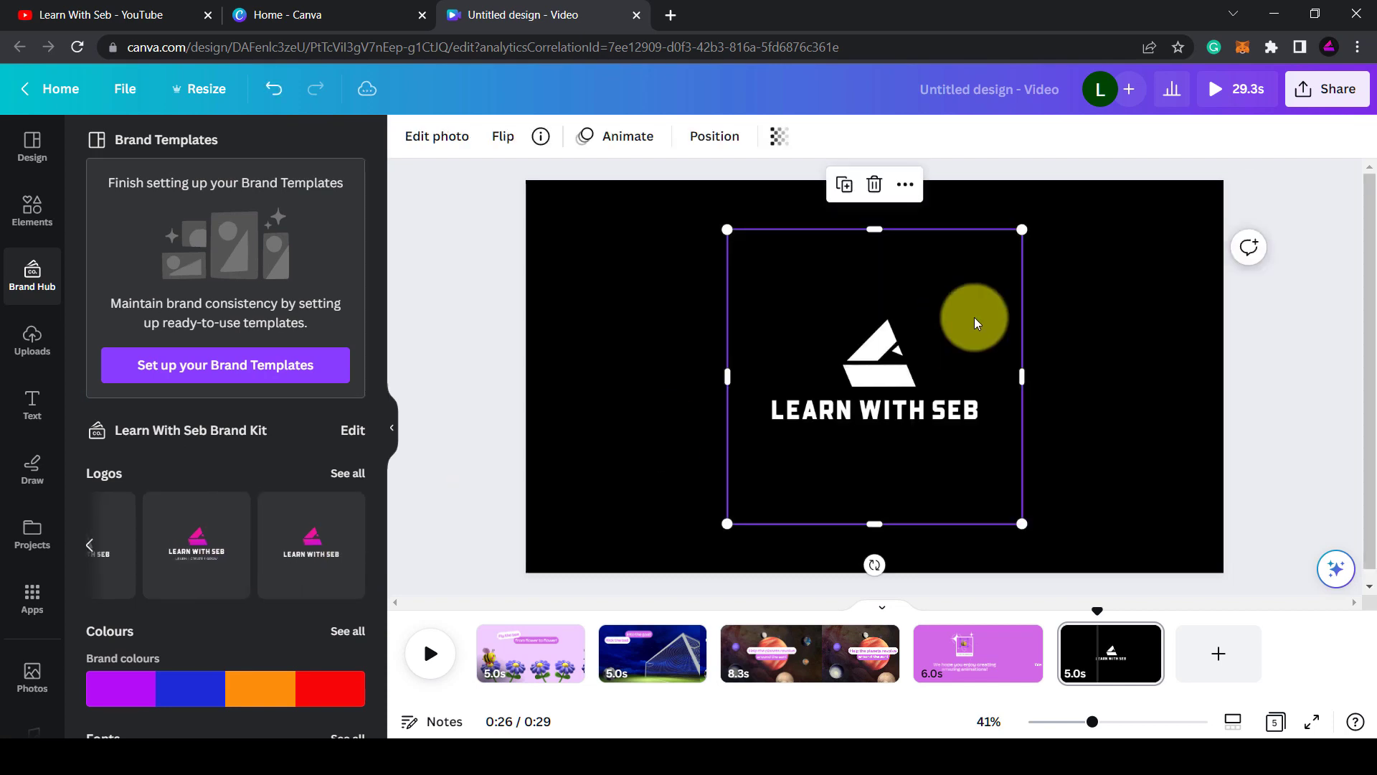
pyautogui.moveTo(857, 386)
pyautogui.mouseDown()
pyautogui.moveTo(707, 375)
pyautogui.moveTo(624, 387)
pyautogui.moveTo(636, 368)
pyautogui.moveTo(649, 377)
pyautogui.mouseUp()
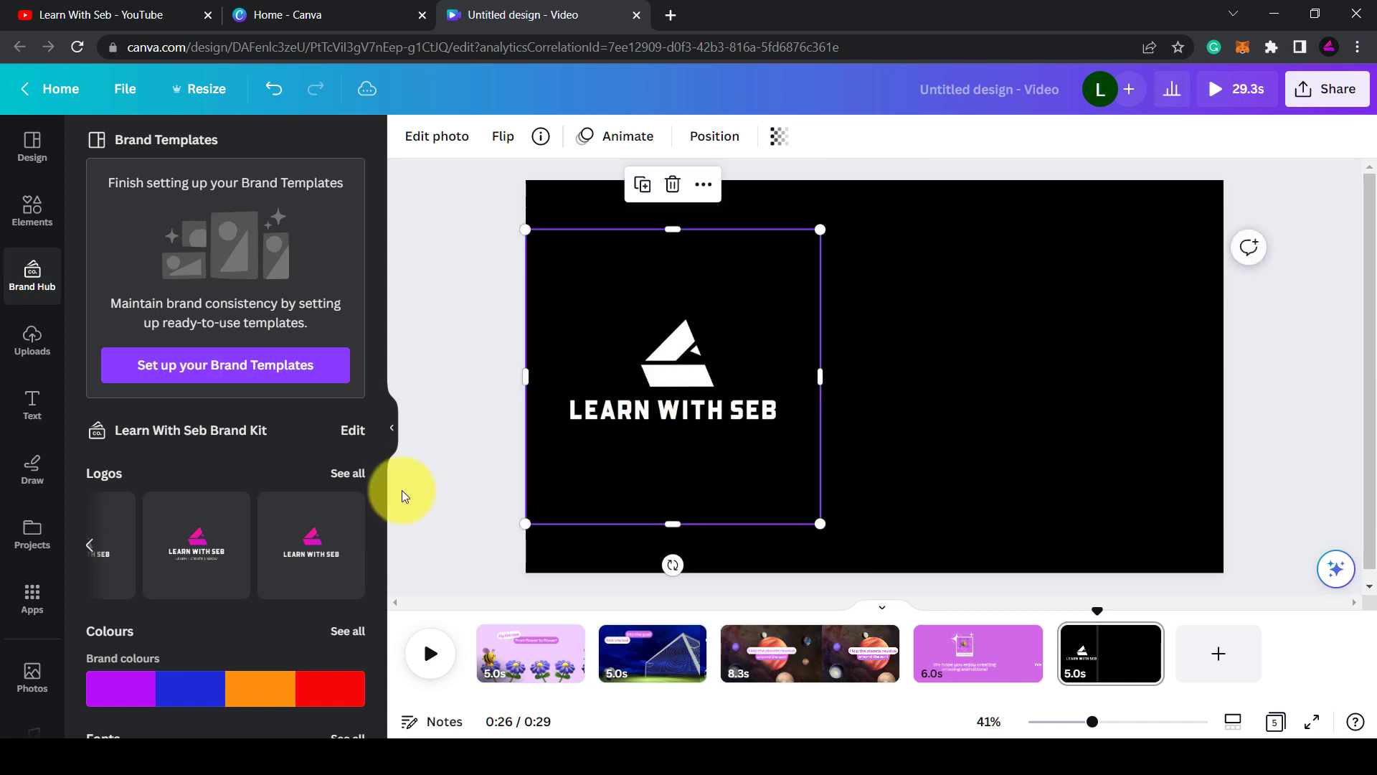
pyautogui.click(333, 547)
pyautogui.moveTo(842, 434); pyautogui.dragTo(1060, 409)
# - Add the dark banner logo and enlarge it to fill the whole slide
pyautogui.click(91, 546)
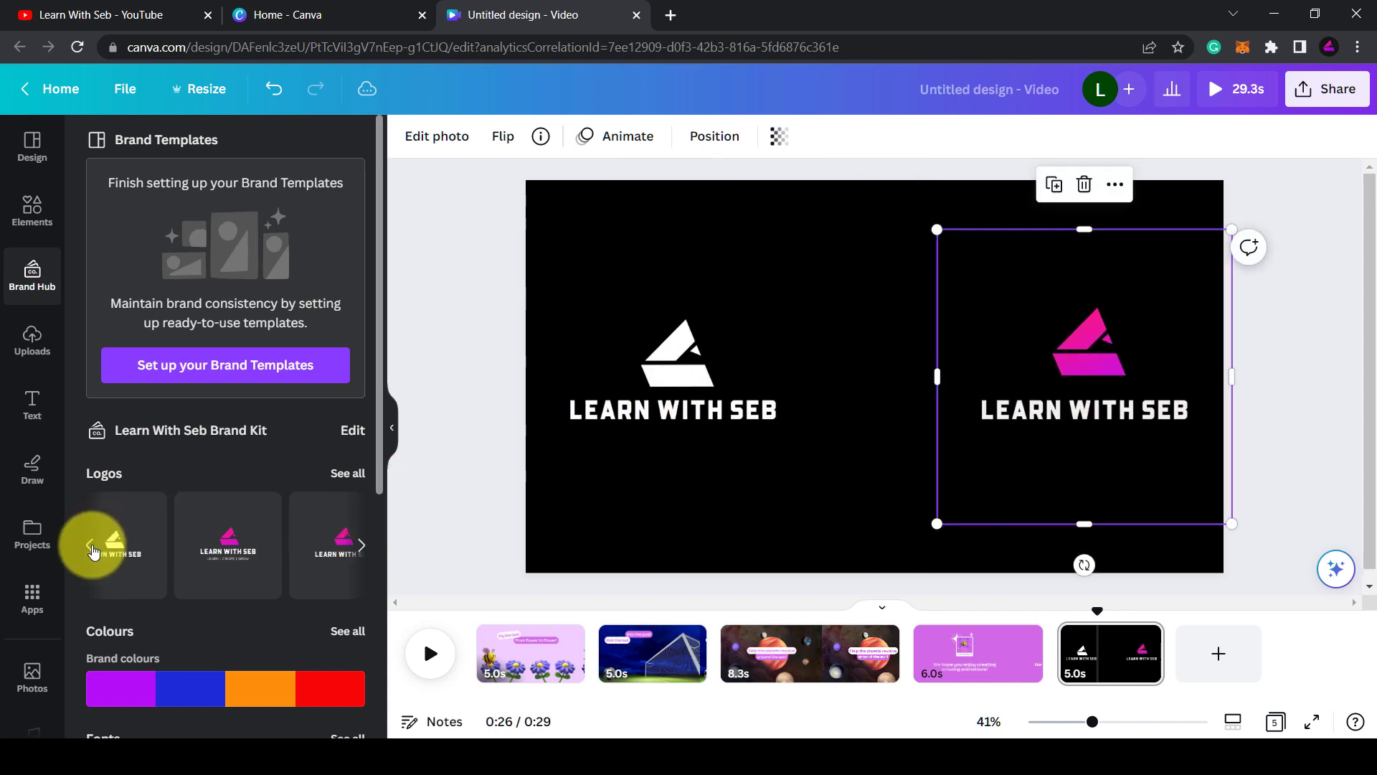
pyautogui.click(119, 551)
pyautogui.moveTo(700, 400); pyautogui.dragTo(656, 332)
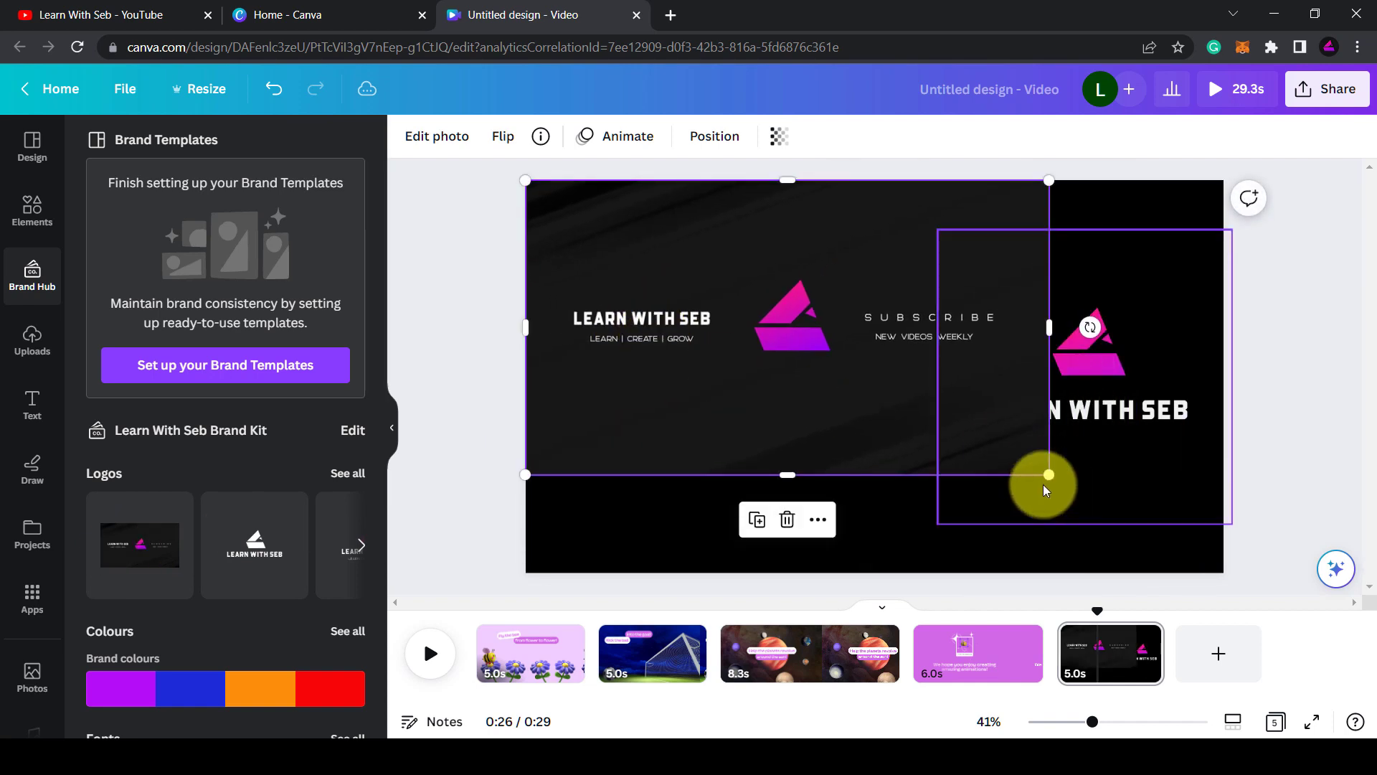
pyautogui.moveTo(1053, 480); pyautogui.dragTo(1259, 584)
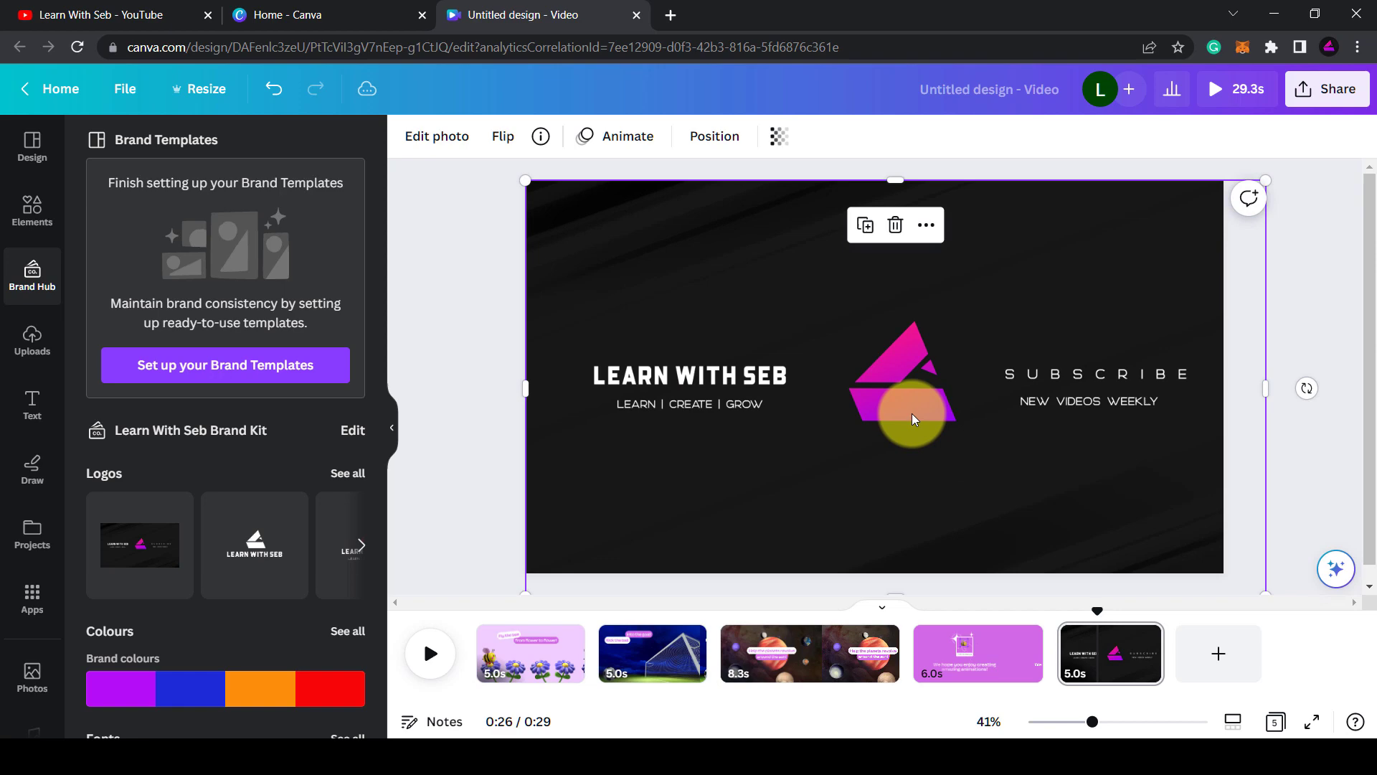
pyautogui.moveTo(911, 412); pyautogui.dragTo(886, 416)
pyautogui.click(557, 188)
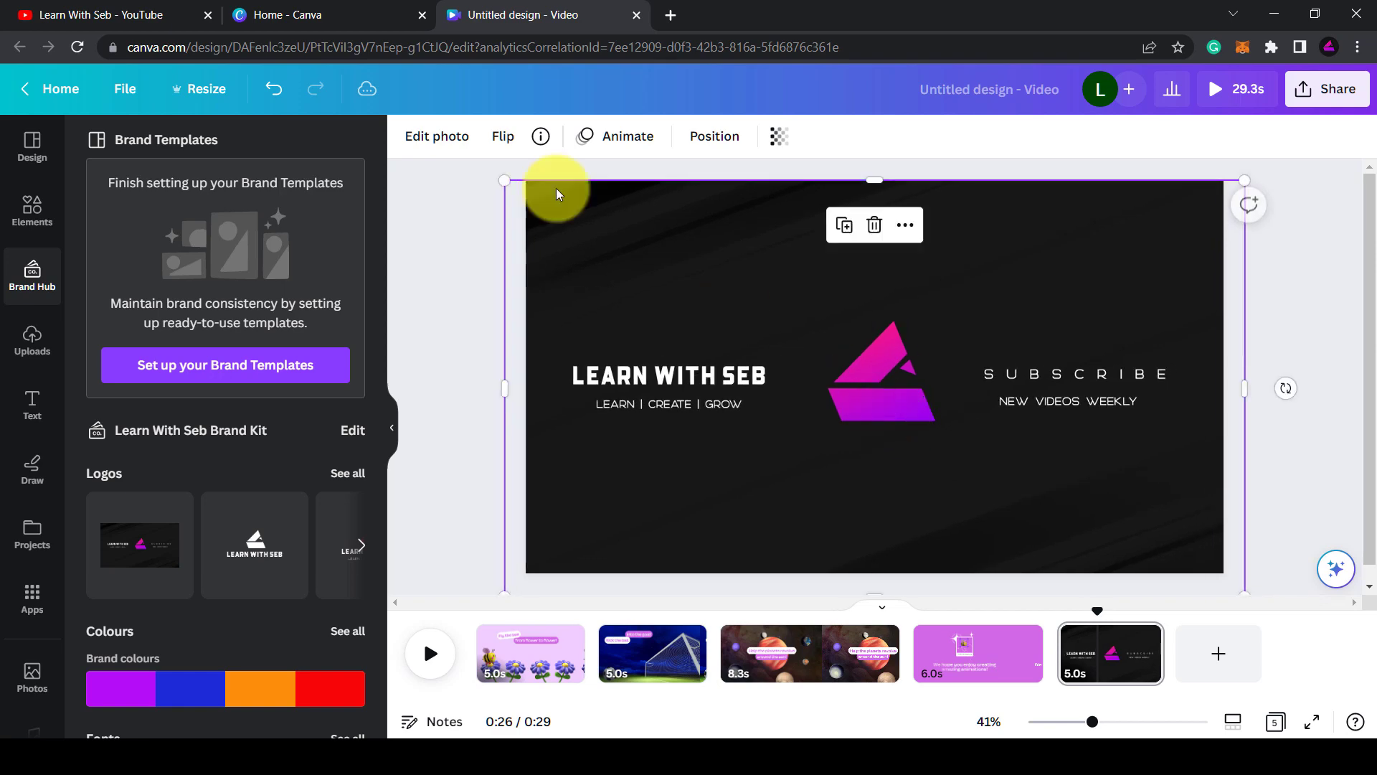
pyautogui.click(32, 26)
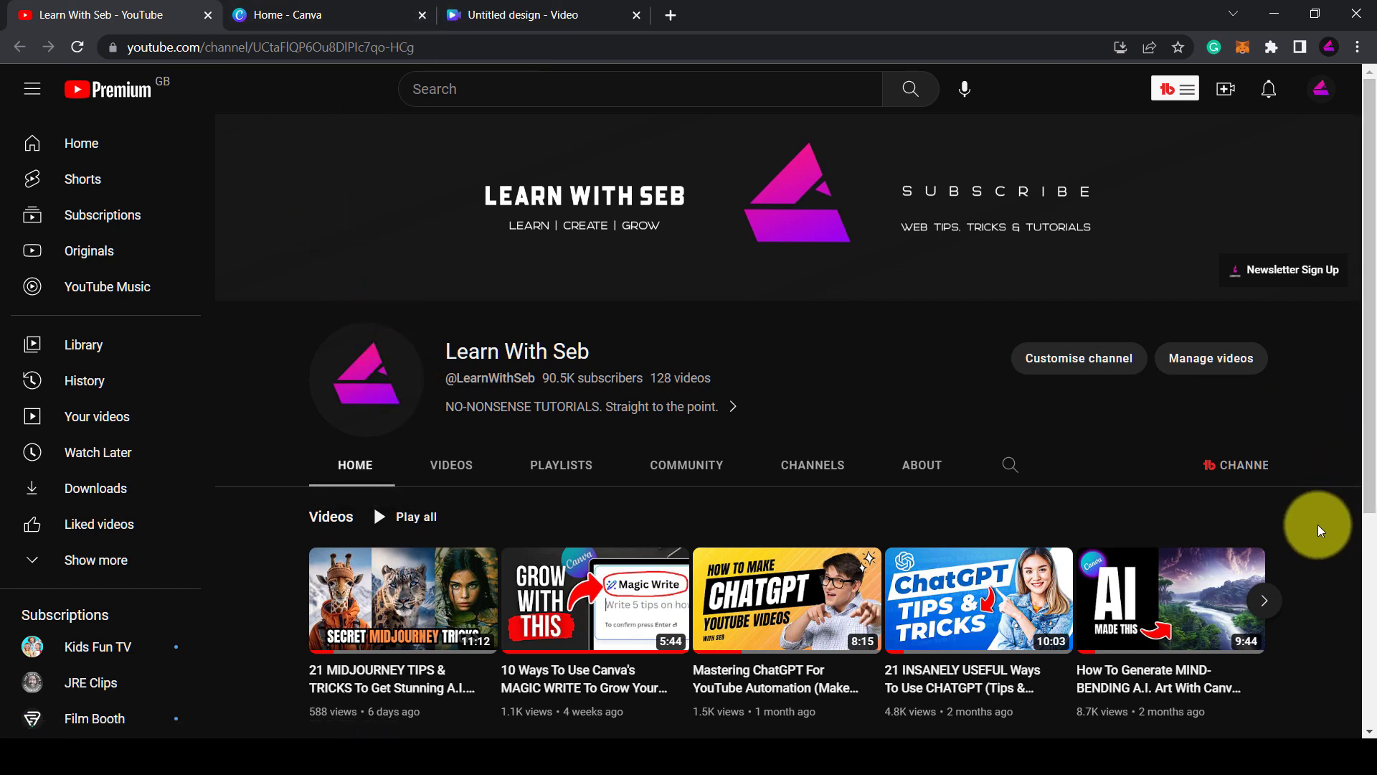
pyautogui.middleClick(1310, 587)
pyautogui.scroll(-5, 1310, 587)
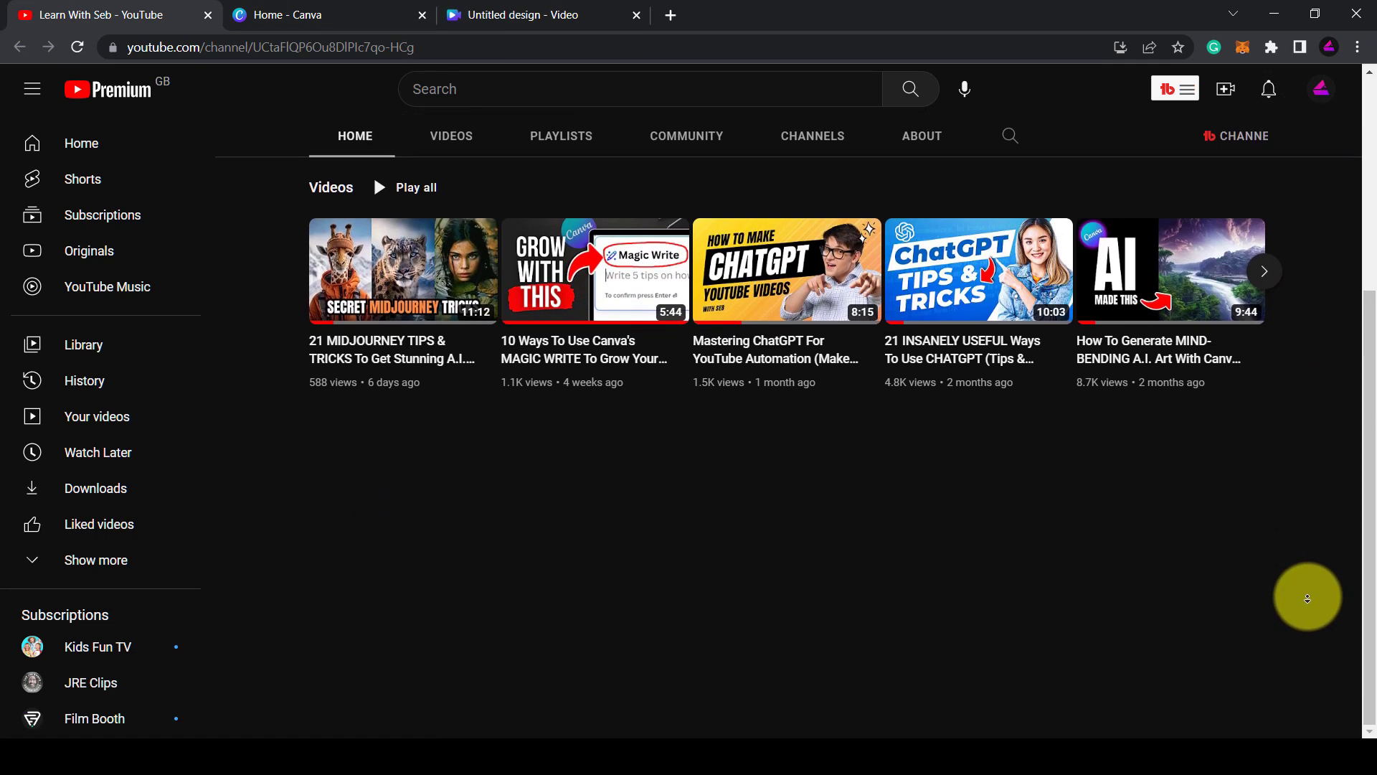
pyautogui.scroll(5, 1309, 515)
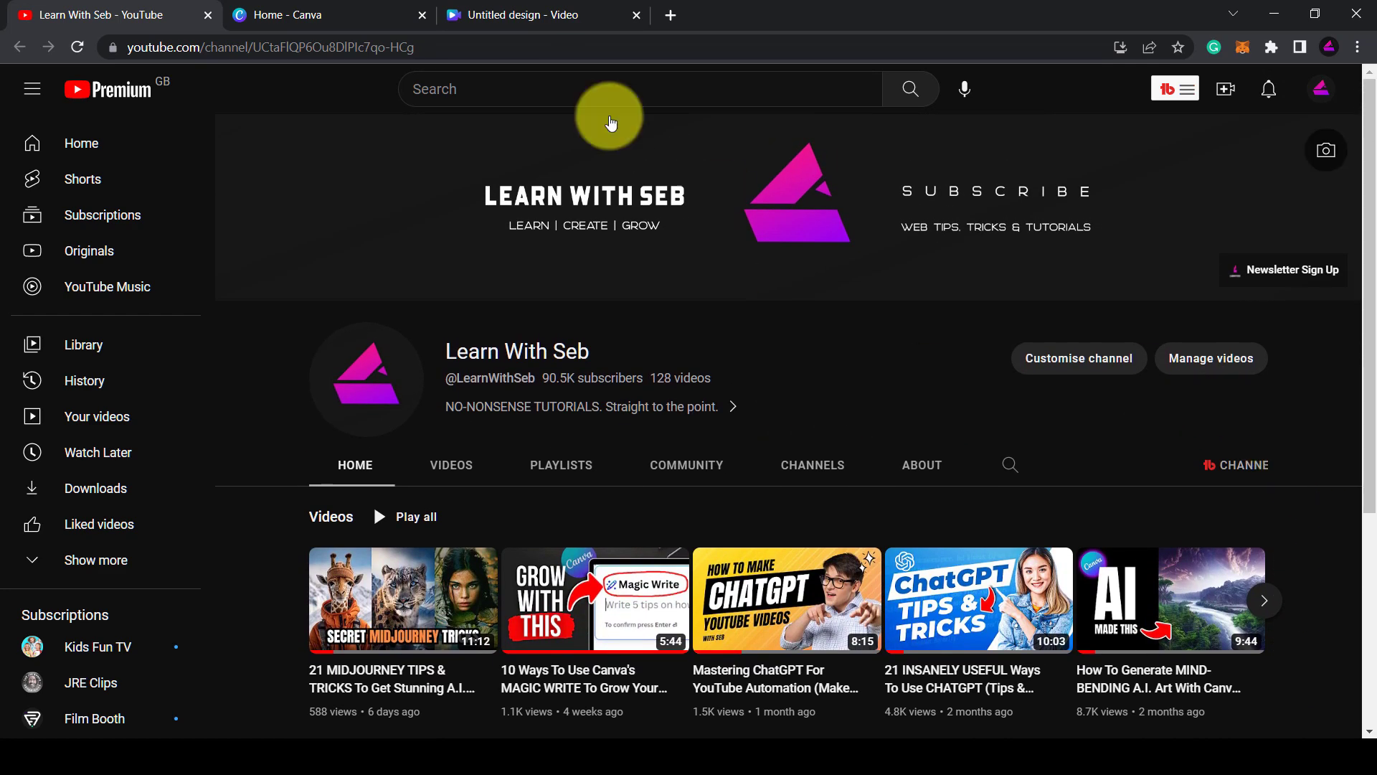
pyautogui.click(477, 15)
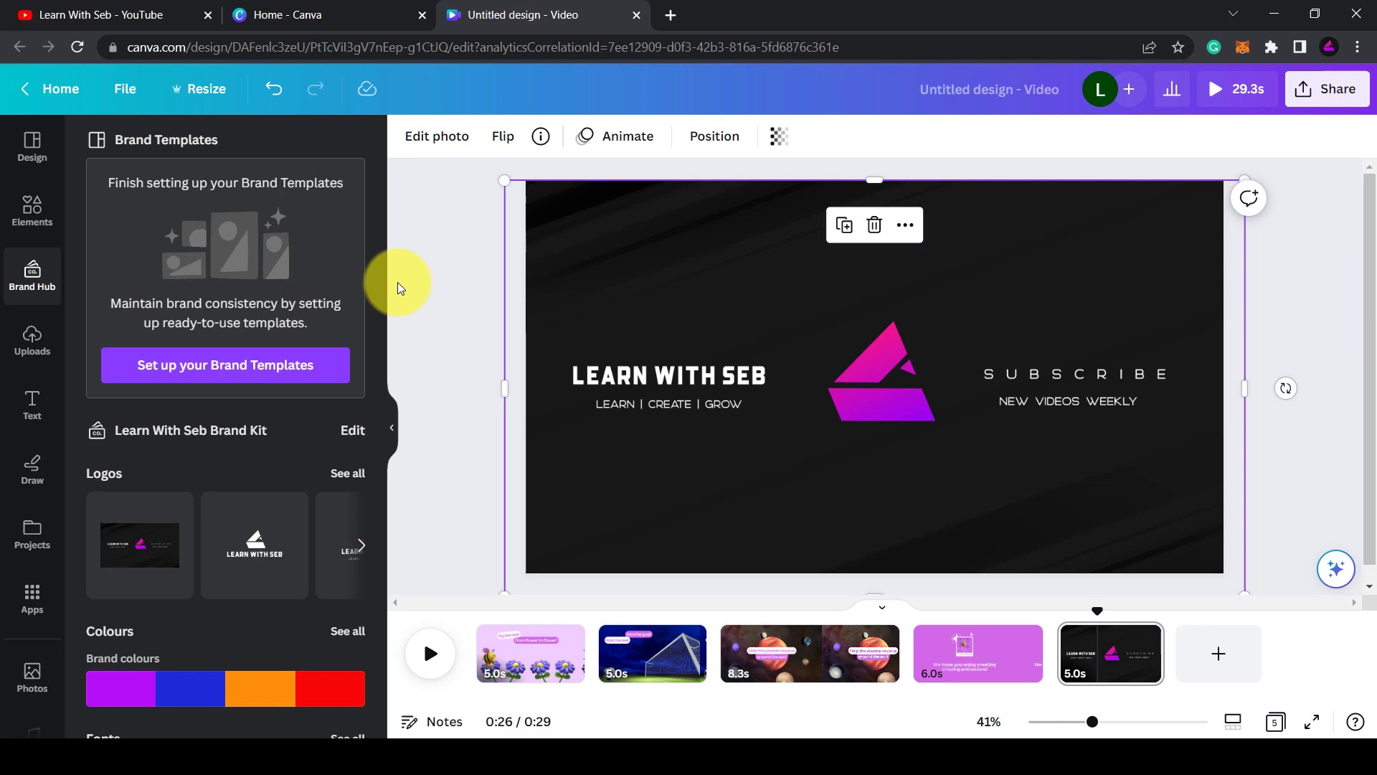